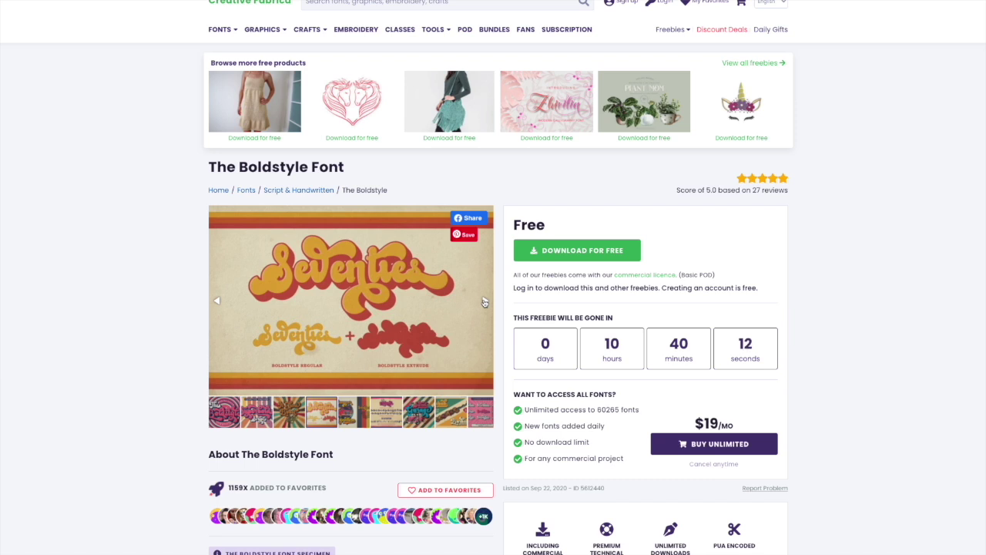
# Browse through the preview images of The Boldstyle font on its Creative Fabrica product page.
pyautogui.click(484, 302)
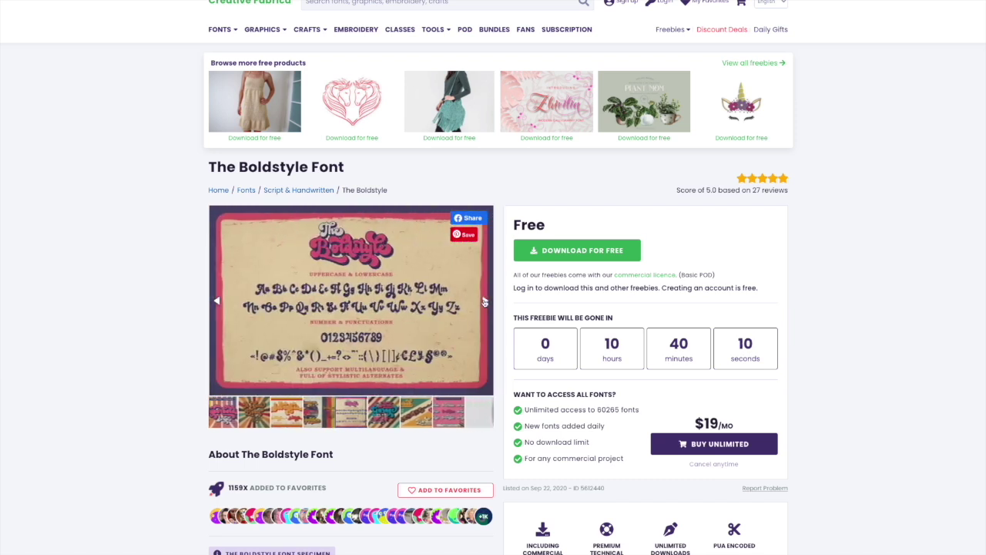
pyautogui.click(484, 301)
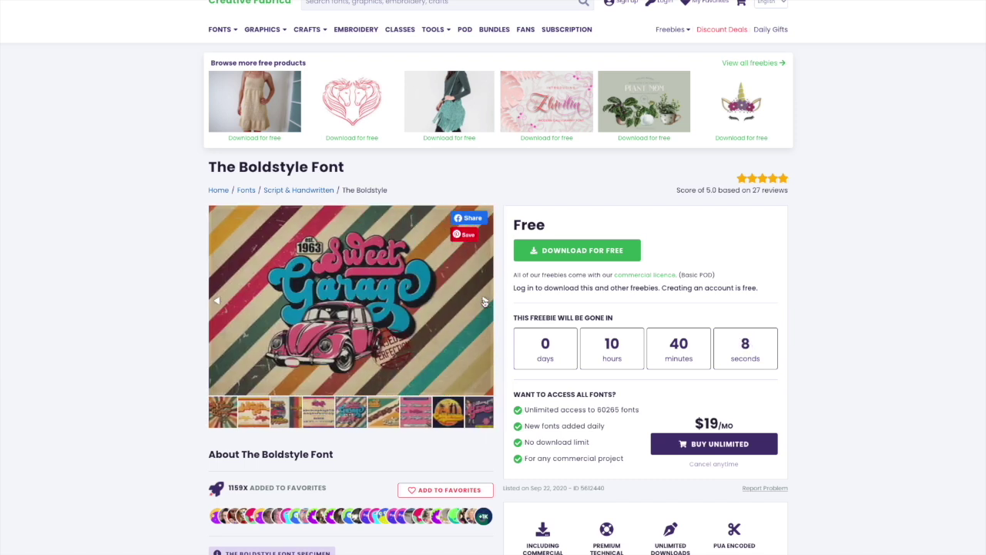
pyautogui.click(484, 302)
pyautogui.click(484, 301)
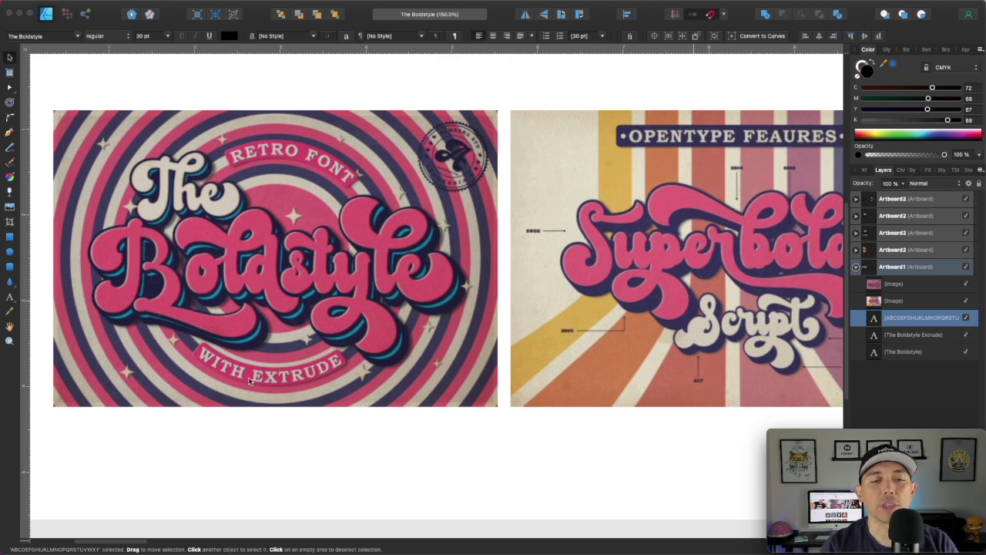
# In Affinity Designer, look over the OpenType features sample image and bring the two font sample text lines into view.
pyautogui.click(699, 267)
pyautogui.hscroll(6, 539, 270)
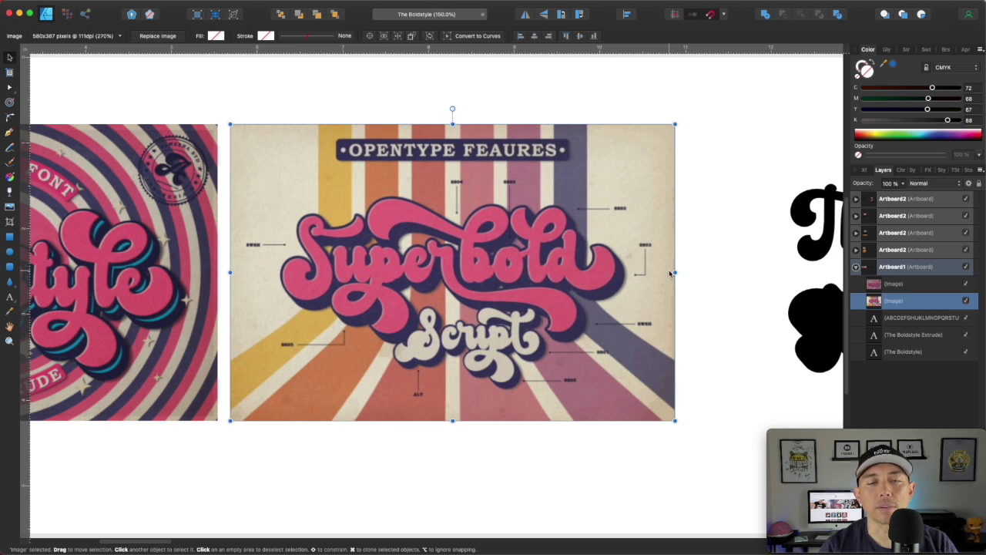
pyautogui.press('space')
pyautogui.moveTo(721, 205); pyautogui.dragTo(378, 248)
# Check which font is applied to the "The Boldstyle" text and to the "The Boldstyle Extrude" text below it.
pyautogui.press('t')
pyautogui.click(387, 249)
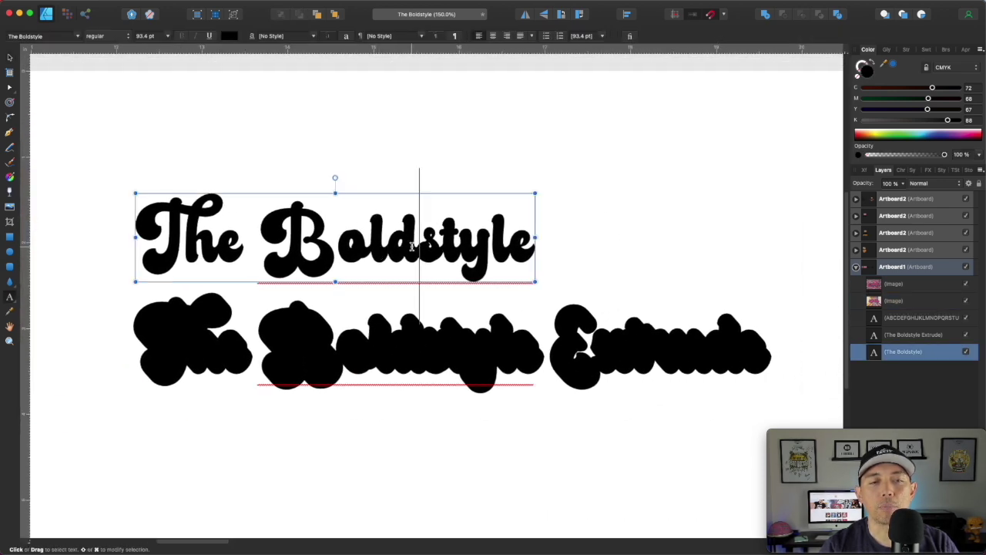
pyautogui.doubleClick(416, 246)
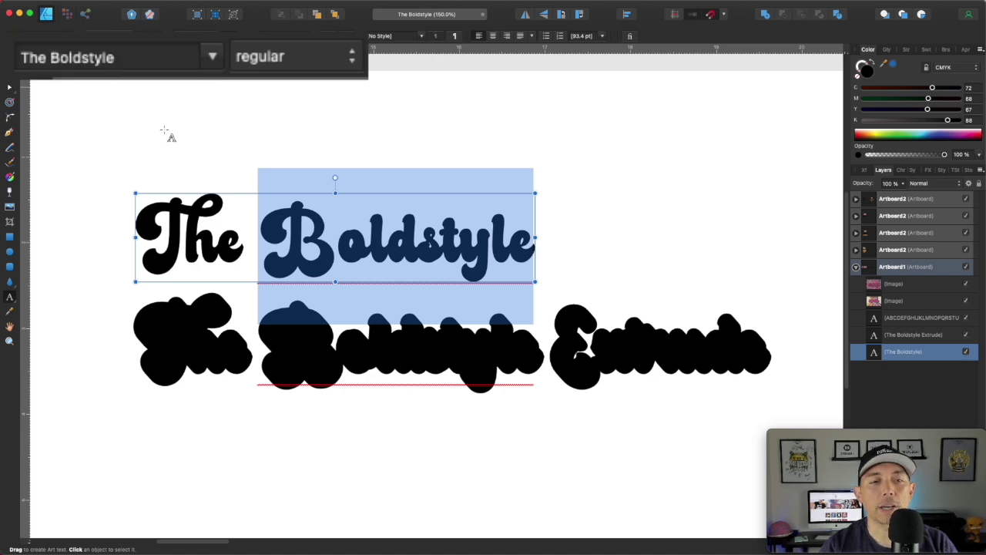
pyautogui.click(418, 340)
pyautogui.tripleClick(609, 349)
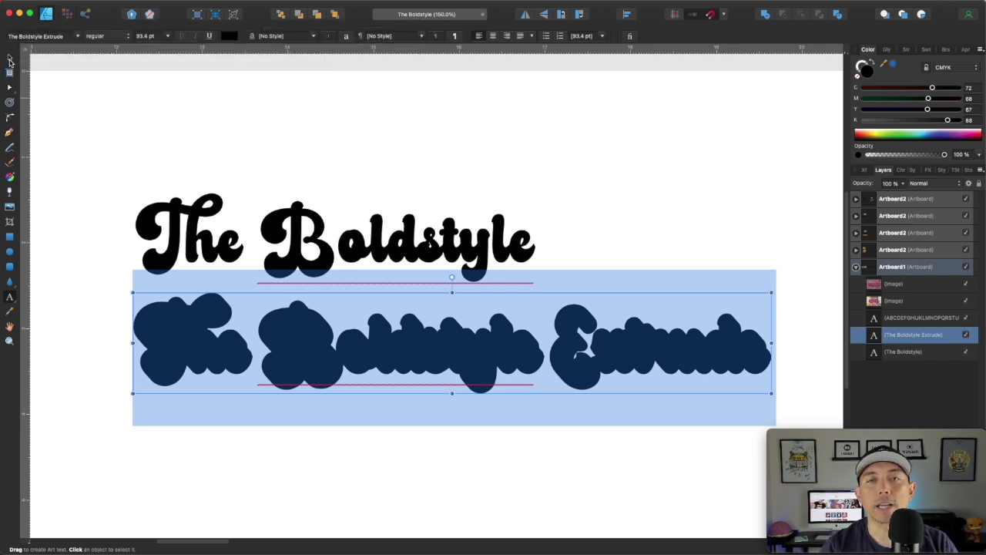
pyautogui.click(10, 58)
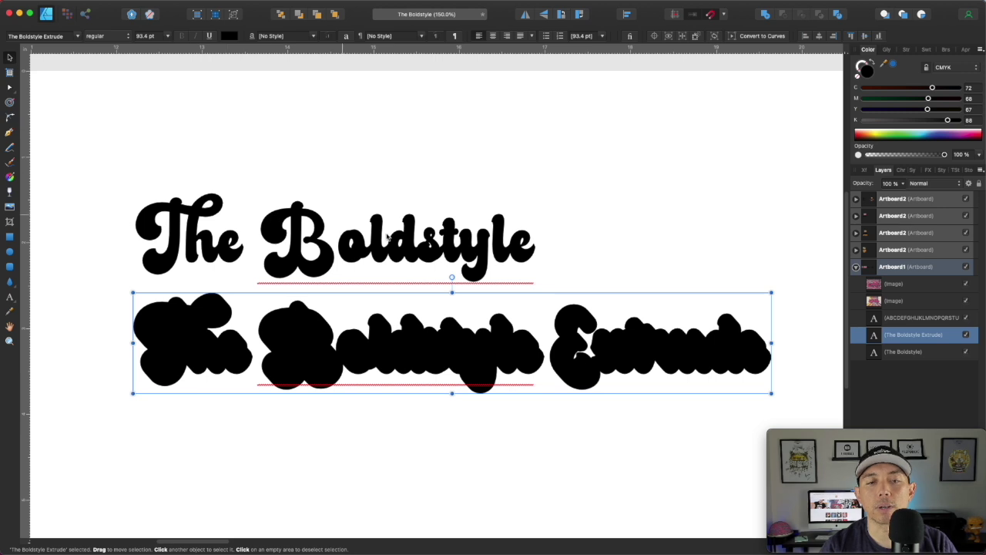
# Recolor the whole "The Boldstyle" text red using CMYK values 0, 100, 100, 0.
pyautogui.click(416, 241)
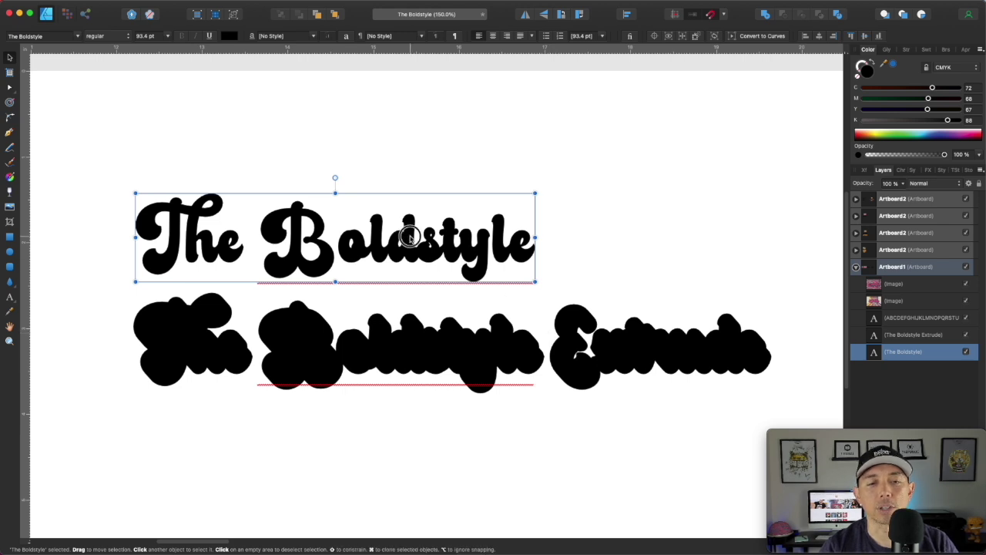
pyautogui.press('t')
pyautogui.press('super+a')
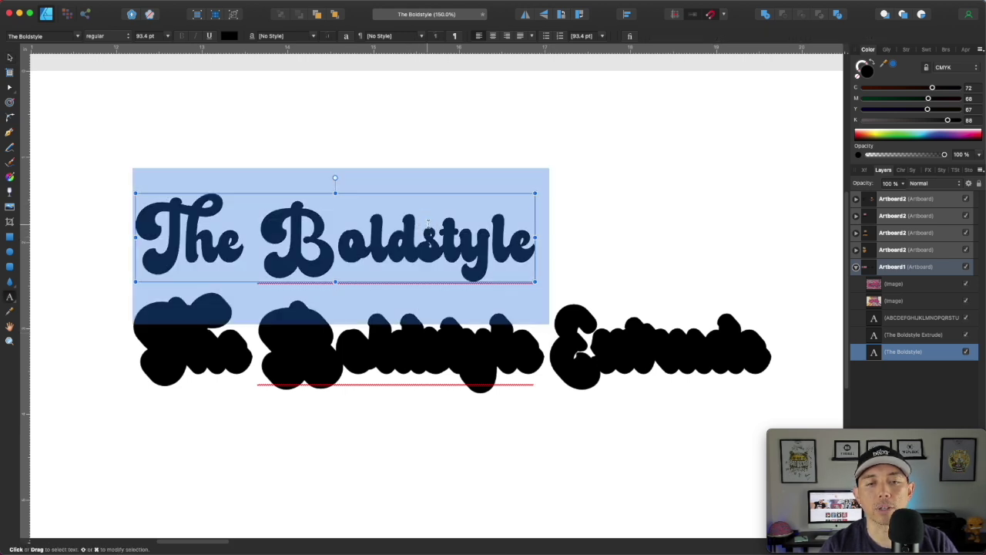
pyautogui.moveTo(928, 109); pyautogui.dragTo(632, 135)
pyautogui.press('Escape')
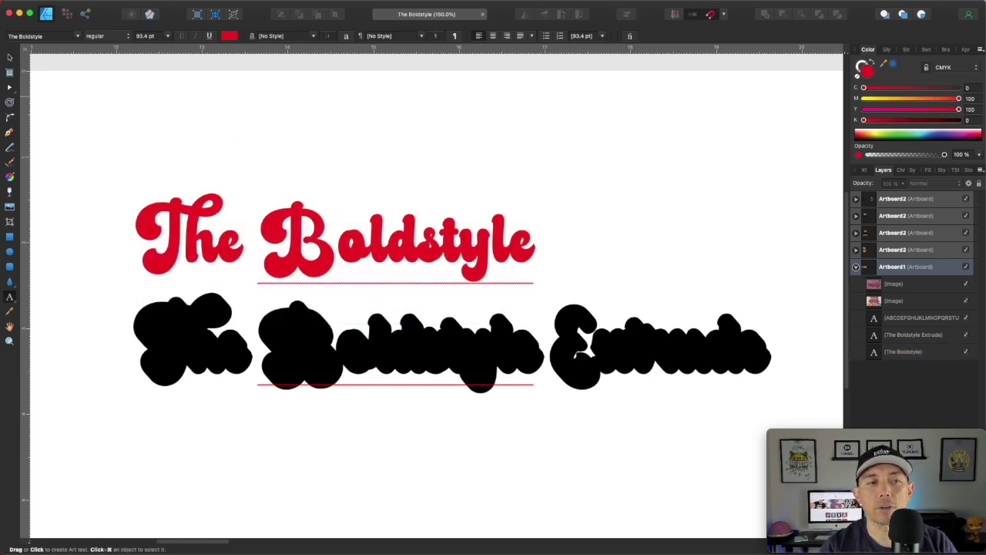
# Overlay the red "The Boldstyle" text in front of the extrude text to preview the layered look, and move it back above it.
pyautogui.click(10, 57)
pyautogui.moveTo(318, 237); pyautogui.dragTo(316, 337)
pyautogui.click(334, 14)
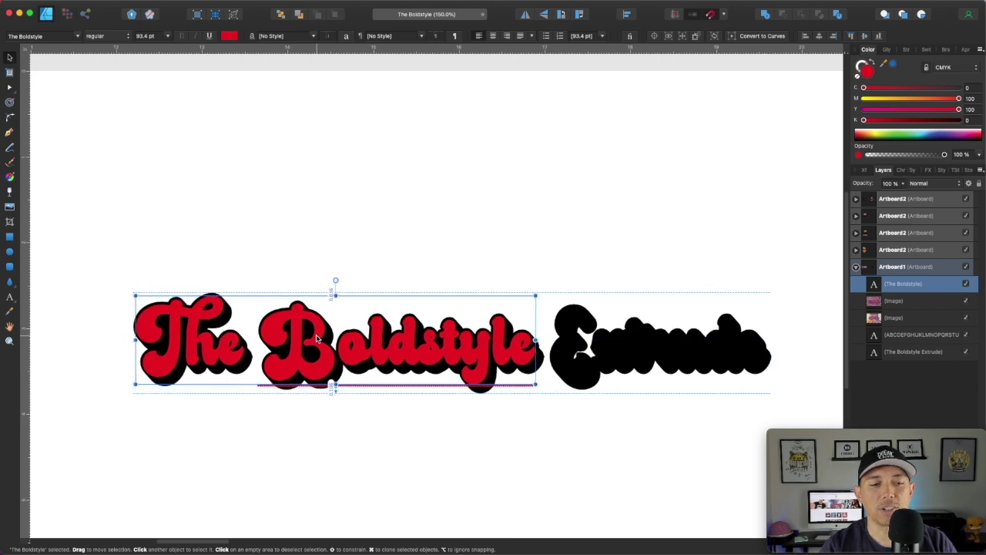
pyautogui.press('Escape')
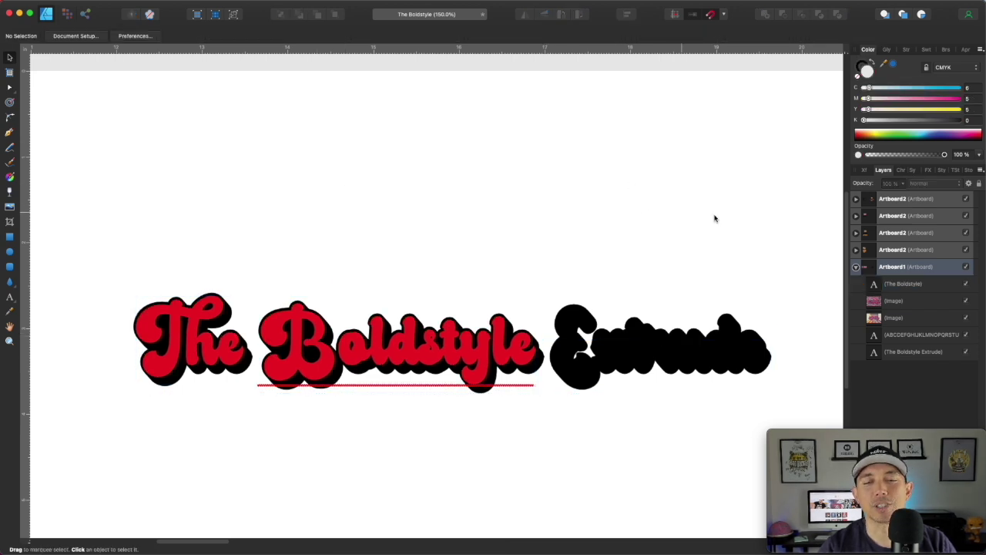
pyautogui.moveTo(467, 362); pyautogui.dragTo(465, 232)
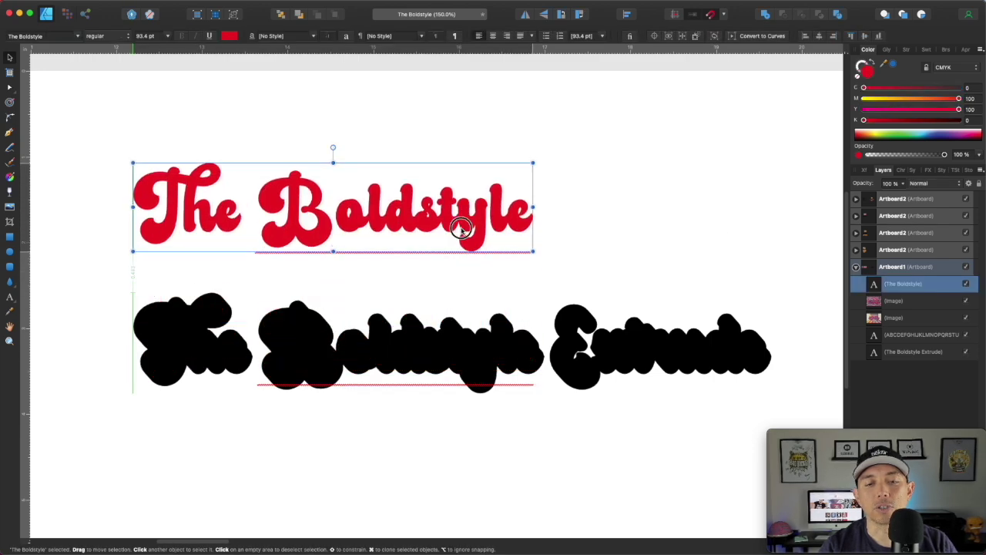
pyautogui.click(703, 185)
# Go to the alphabet sample block with the alternate characters and check the font it uses.
pyautogui.hscroll(2, 669, 204)
pyautogui.hscroll(10, 669, 204)
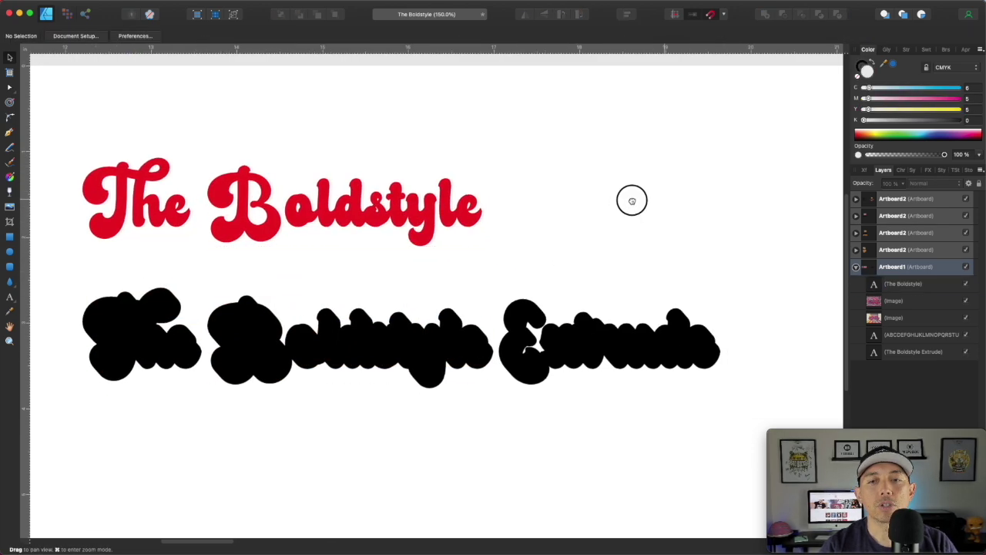
pyautogui.moveTo(535, 172); pyautogui.dragTo(462, 159)
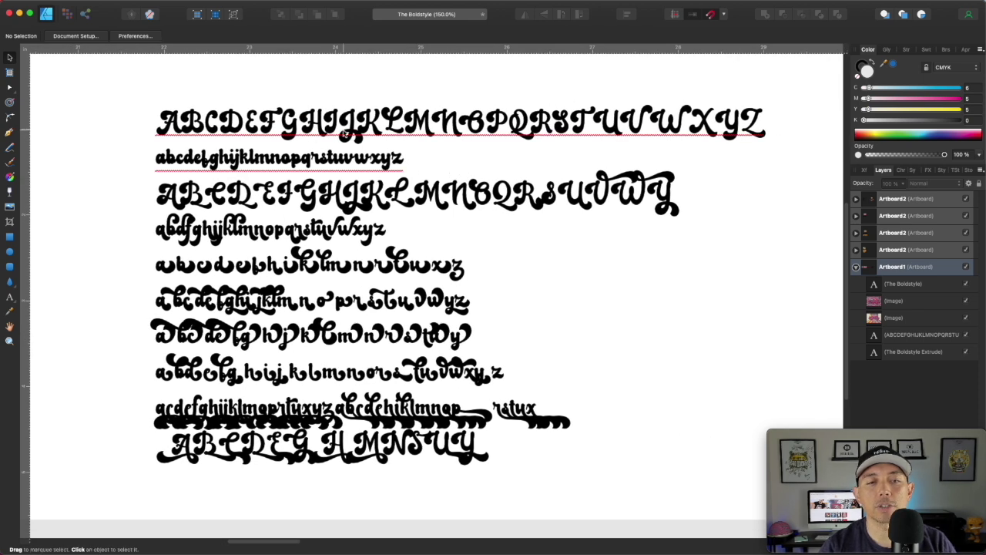
pyautogui.doubleClick(449, 128)
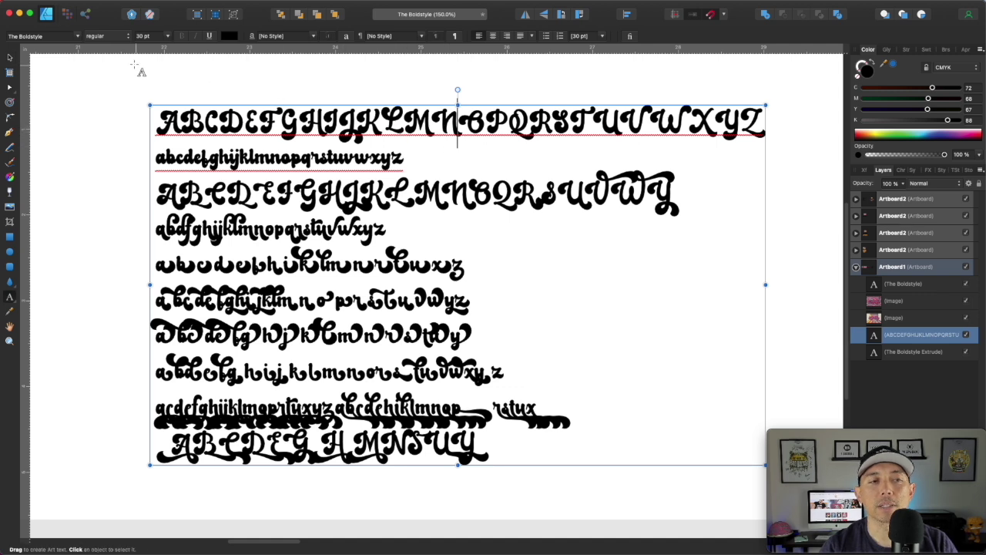
pyautogui.click(10, 58)
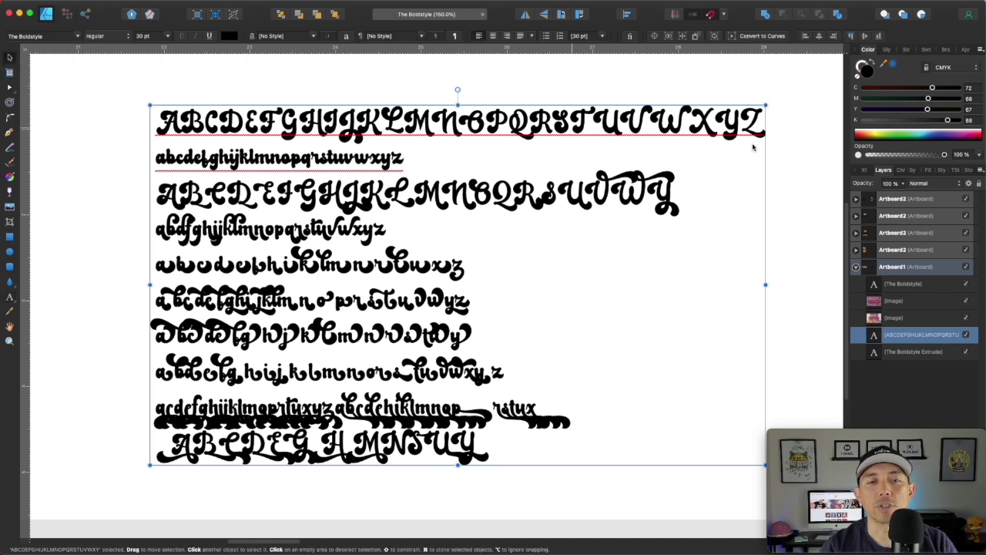
# Open the Glyph Browser for The Boldstyle regular and examine its alternate letters, accented characters and swashes.
pyautogui.click(889, 53)
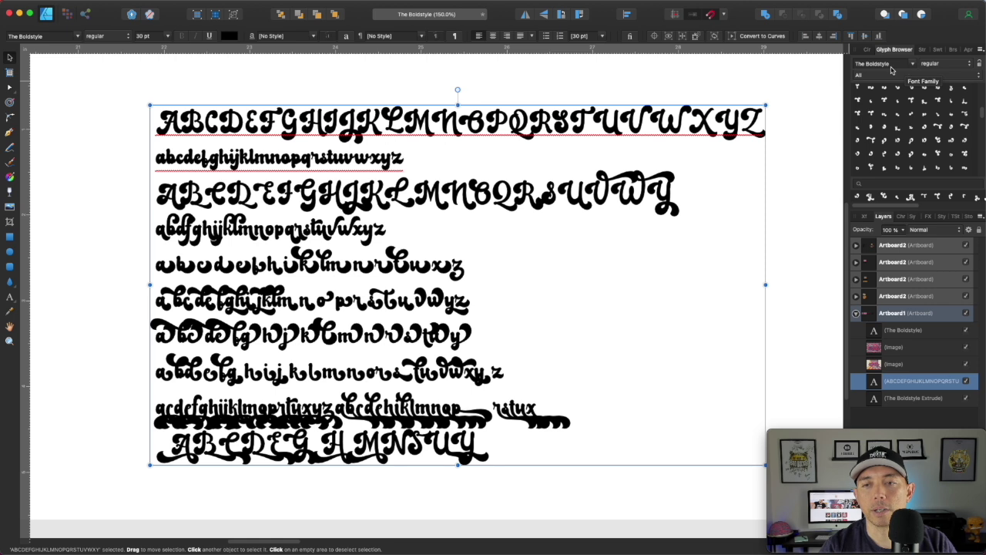
pyautogui.scroll(5, 922, 129)
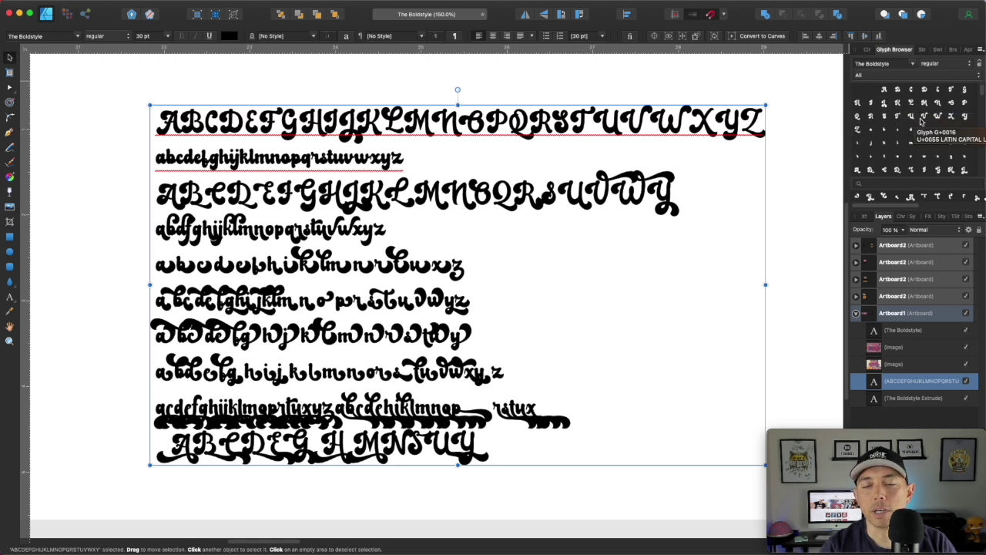
pyautogui.scroll(-4, 834, 225)
pyautogui.scroll(-4, 834, 226)
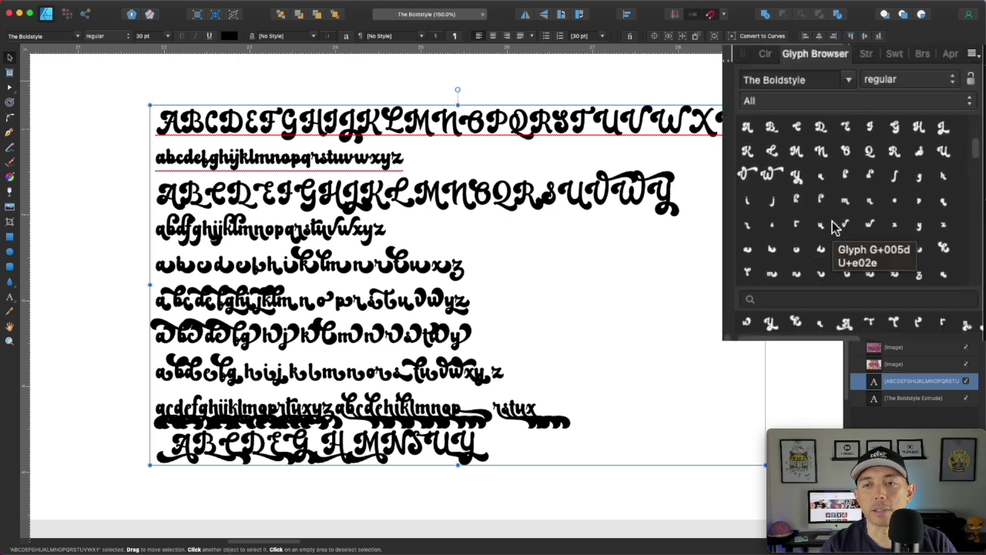
pyautogui.scroll(-6, 832, 221)
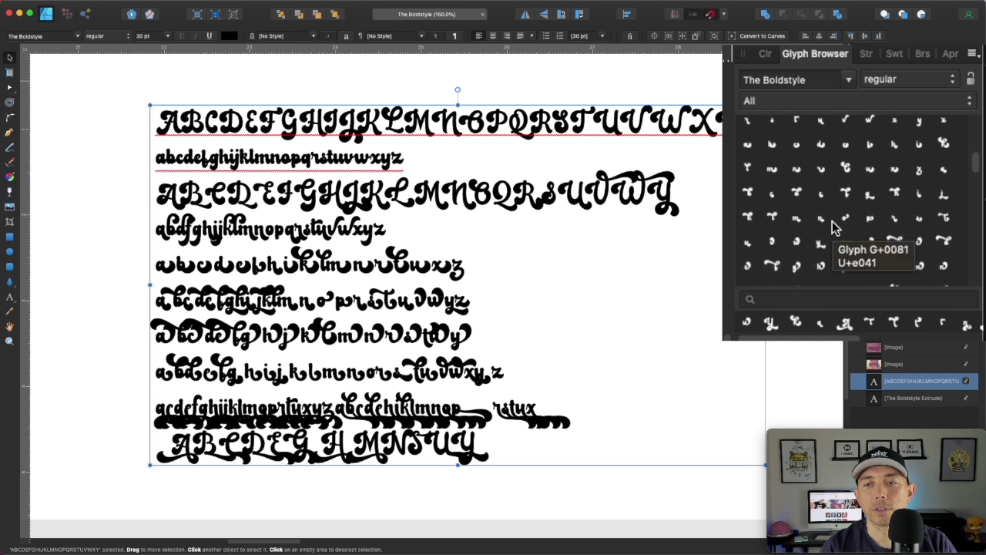
pyautogui.scroll(-5, 832, 221)
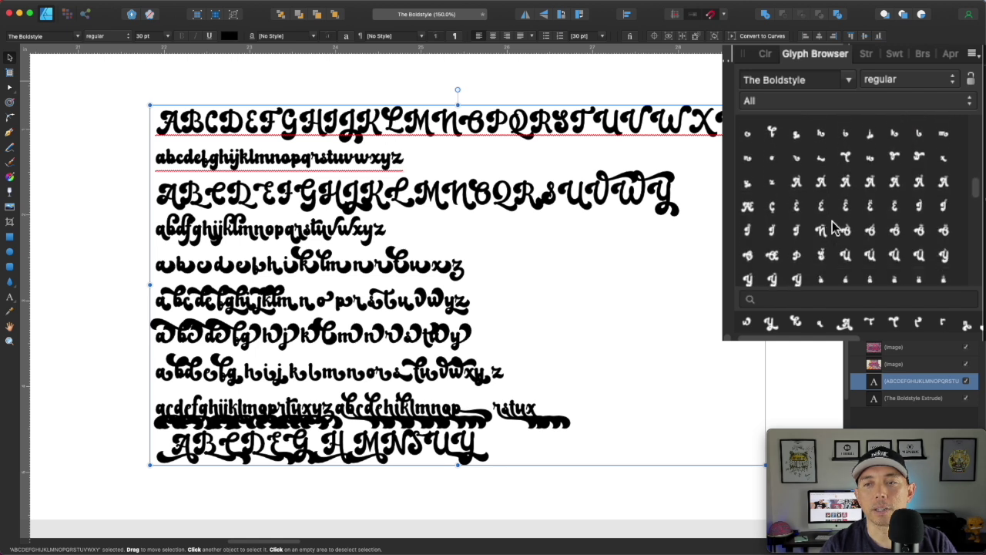
pyautogui.scroll(-8, 832, 221)
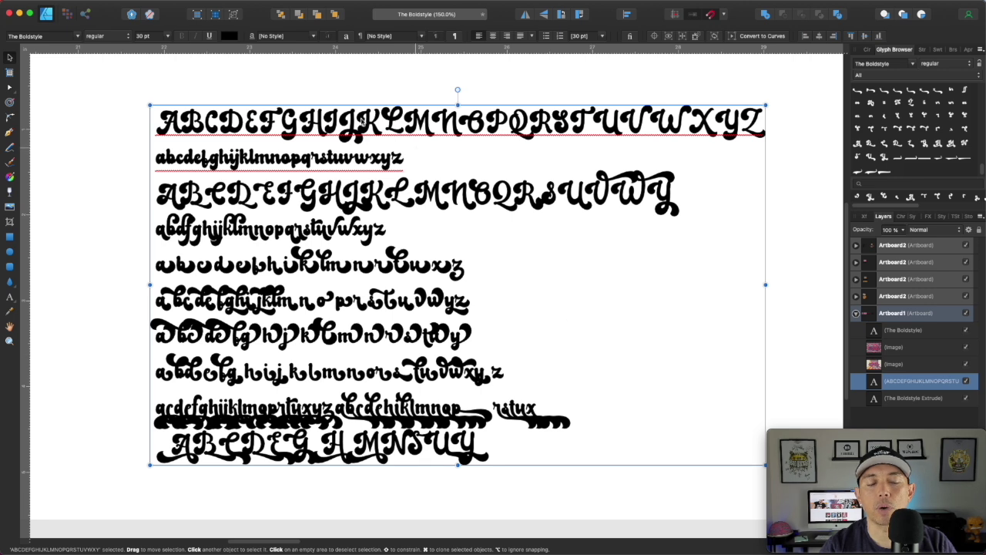
pyautogui.scroll(-3, 920, 116)
pyautogui.scroll(-2, 921, 116)
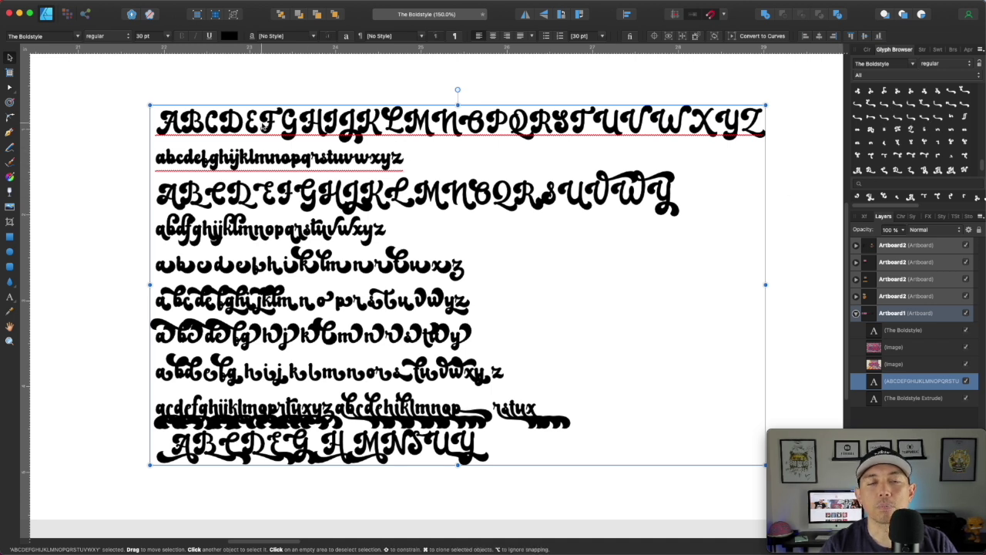
# Try inserting a swash glyph after the T in the uppercase alphabet line, undo it and deselect the text.
pyautogui.press('t')
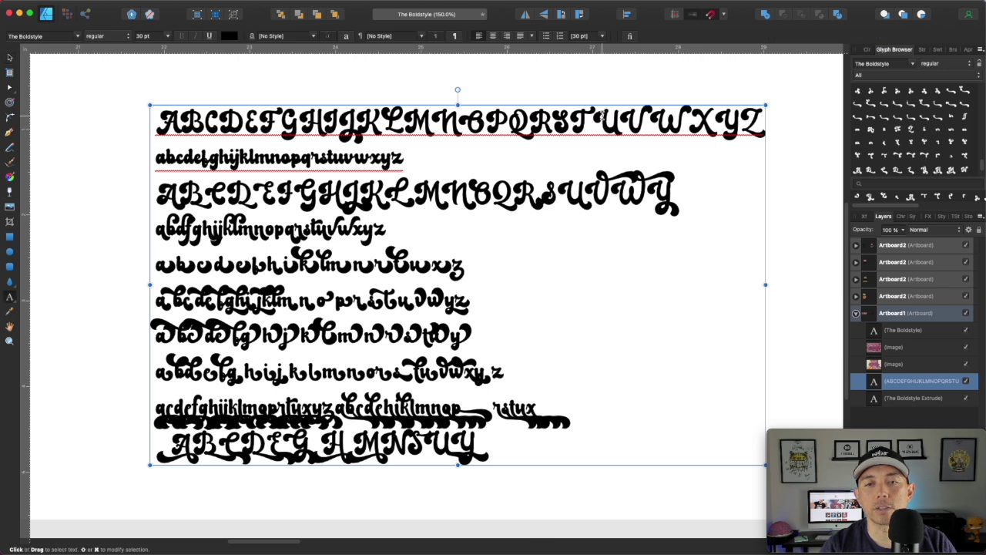
pyautogui.doubleClick(925, 104)
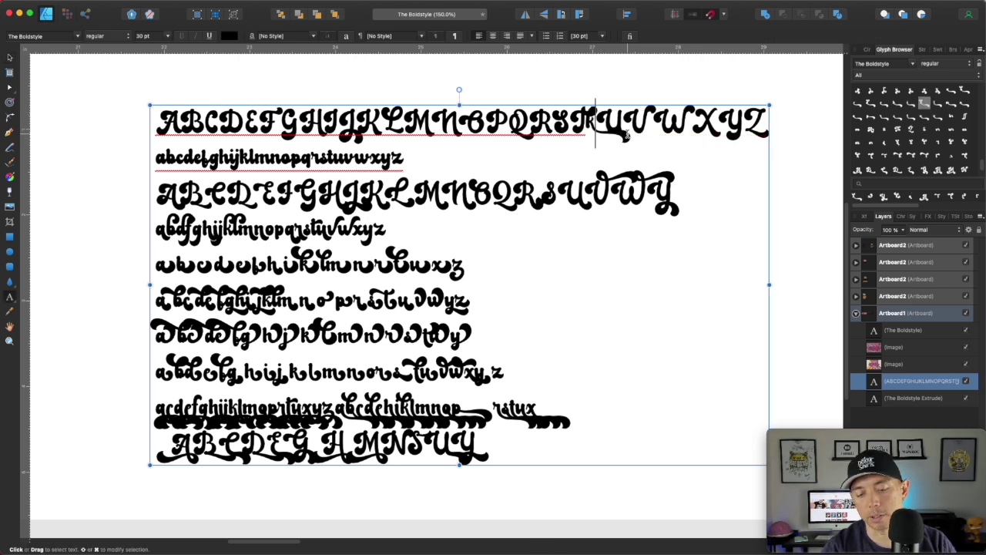
pyautogui.press('super+z')
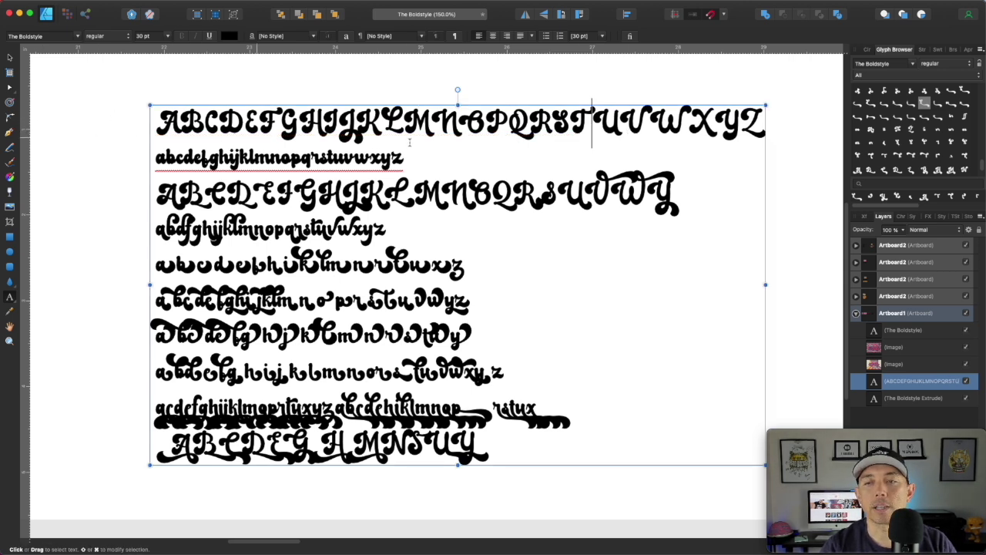
pyautogui.scroll(5, 961, 141)
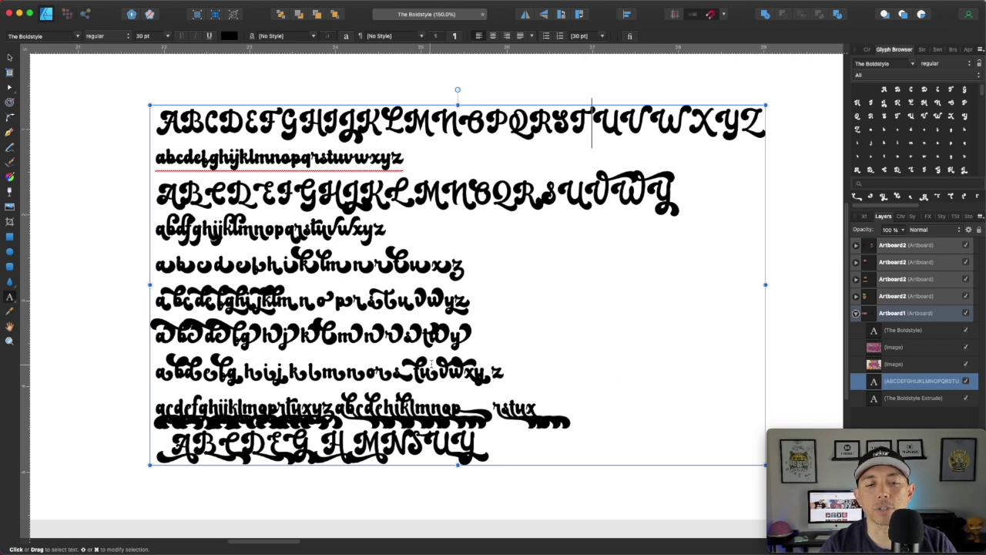
pyautogui.click(9, 58)
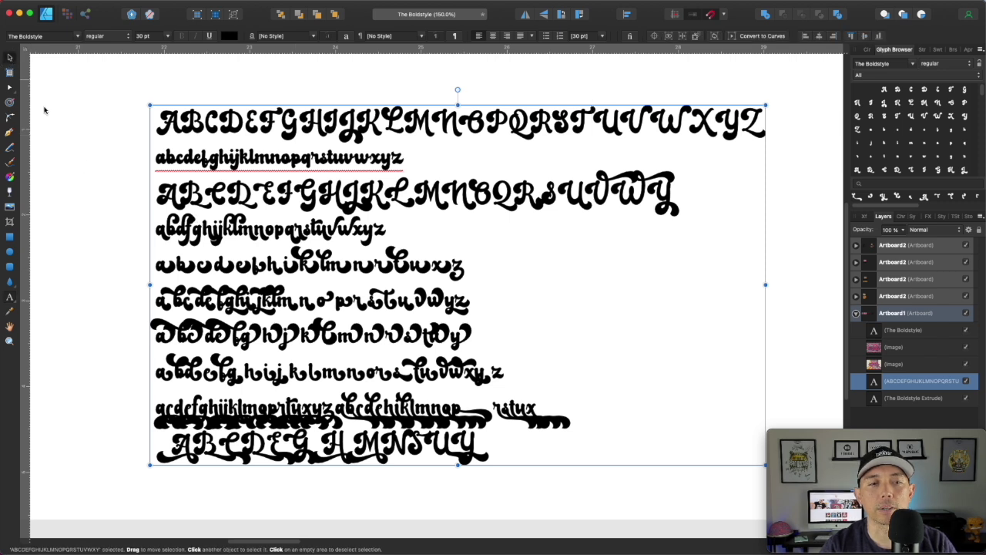
pyautogui.click(84, 121)
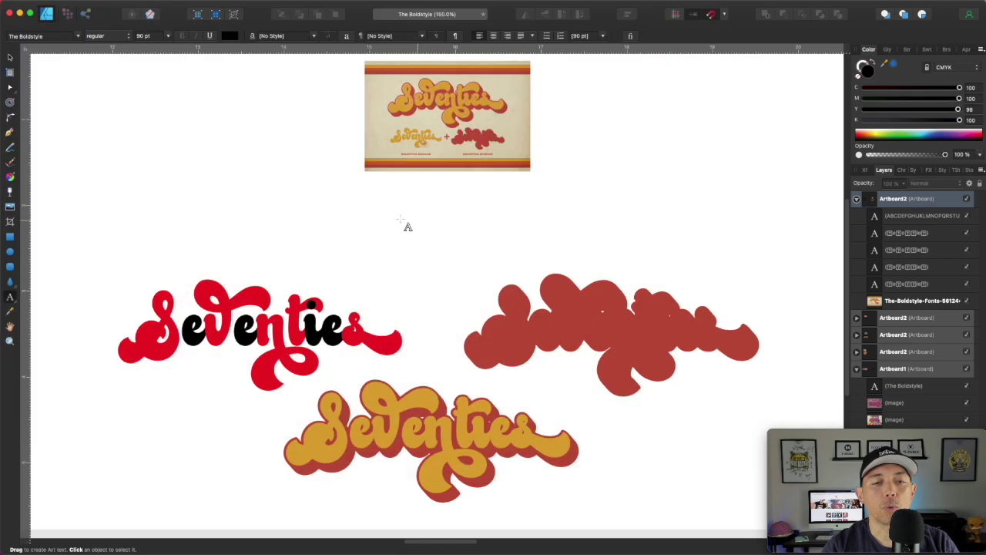
# Add the art text "Seventies" in The Boldstyle regular at 90 pt, just below the Seventies reference image.
pyautogui.click(359, 225)
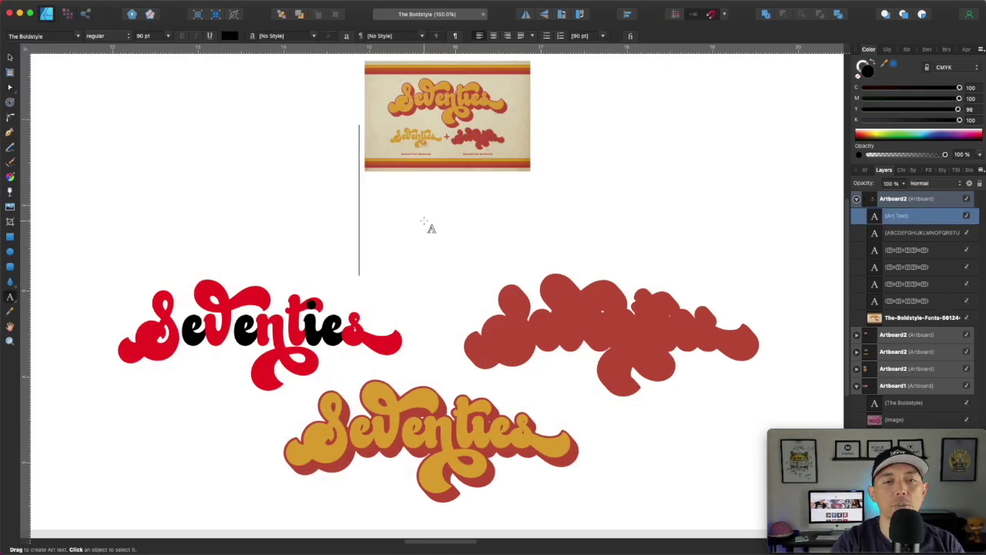
pyautogui.write('Sev')
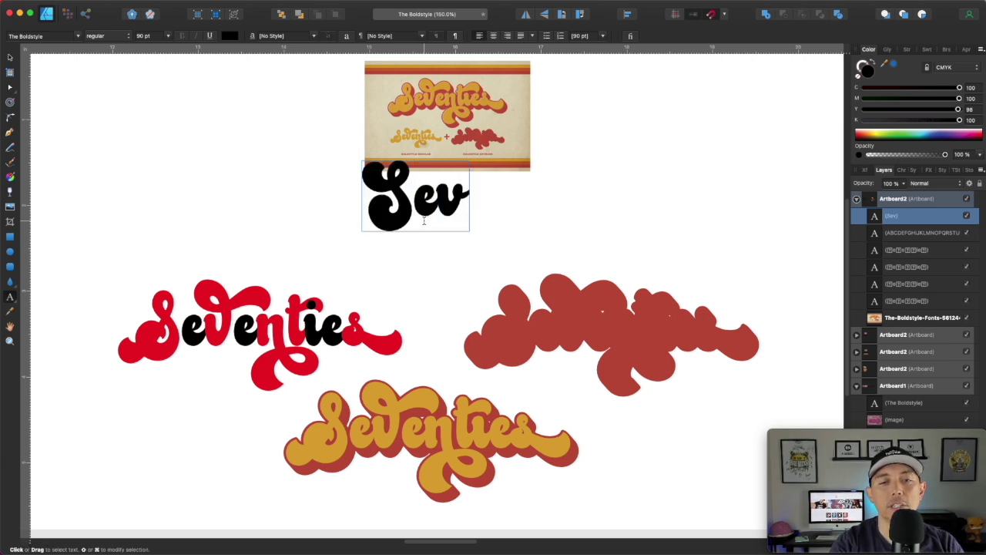
pyautogui.write('enties')
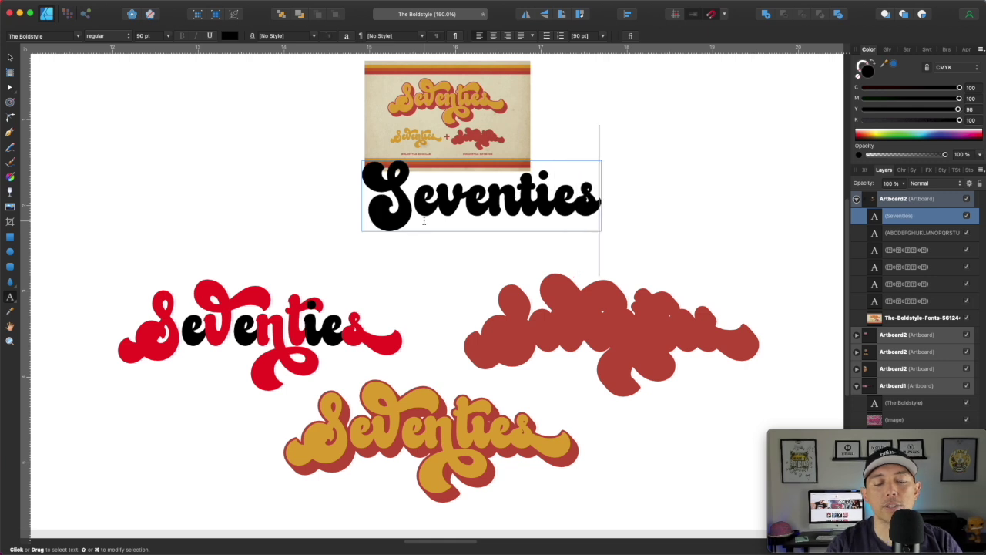
pyautogui.press('Escape')
pyautogui.press('v')
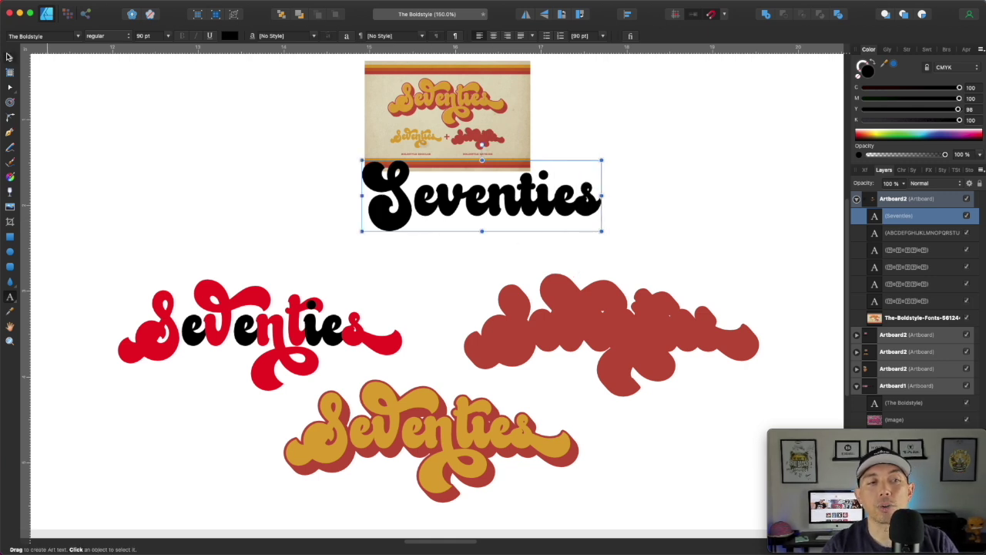
# Move the black Seventies text to just below the reference image, deselect it, and review the red-marked alternate letters in the alphabet sample.
pyautogui.moveTo(488, 207); pyautogui.dragTo(444, 225)
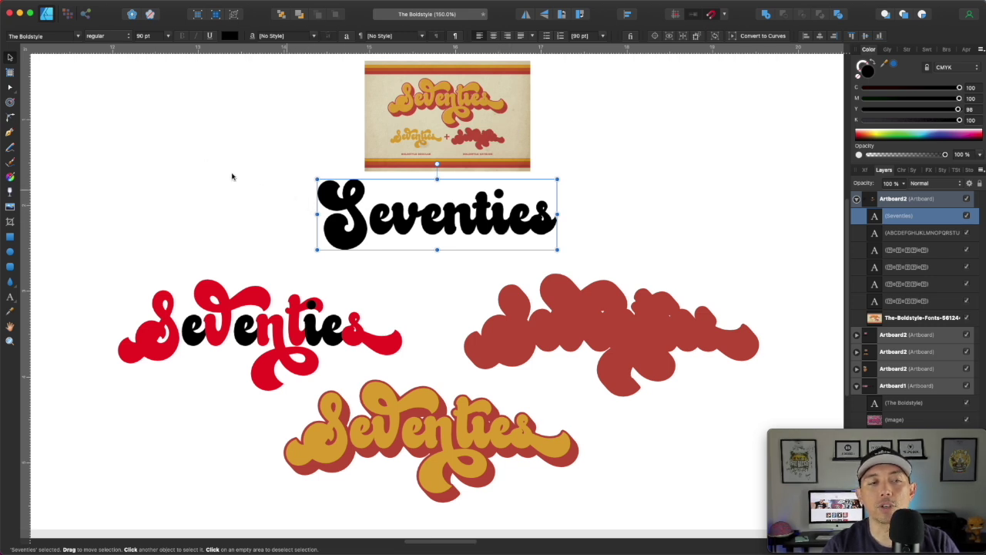
pyautogui.click(154, 170)
pyautogui.moveTo(142, 173); pyautogui.dragTo(592, 183)
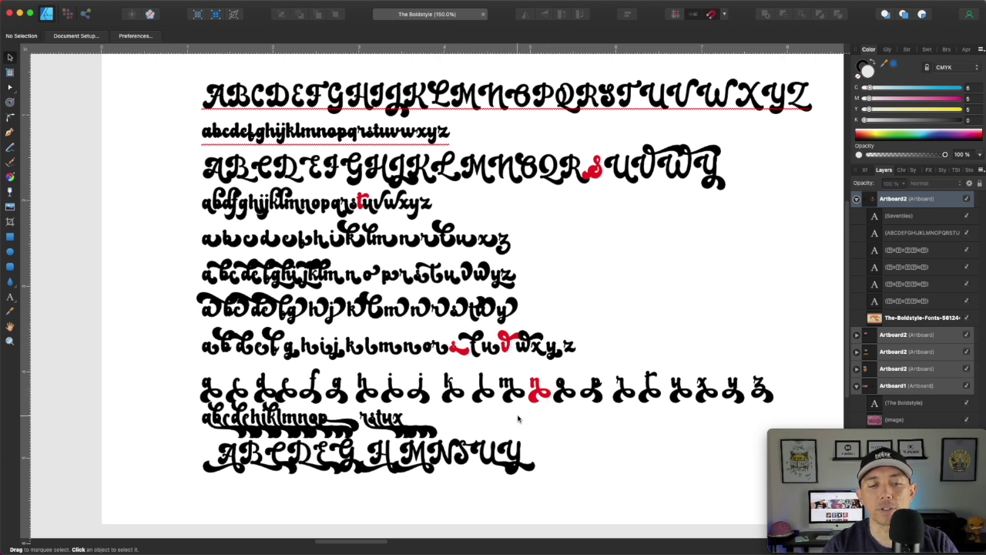
pyautogui.hscroll(15, 667, 306)
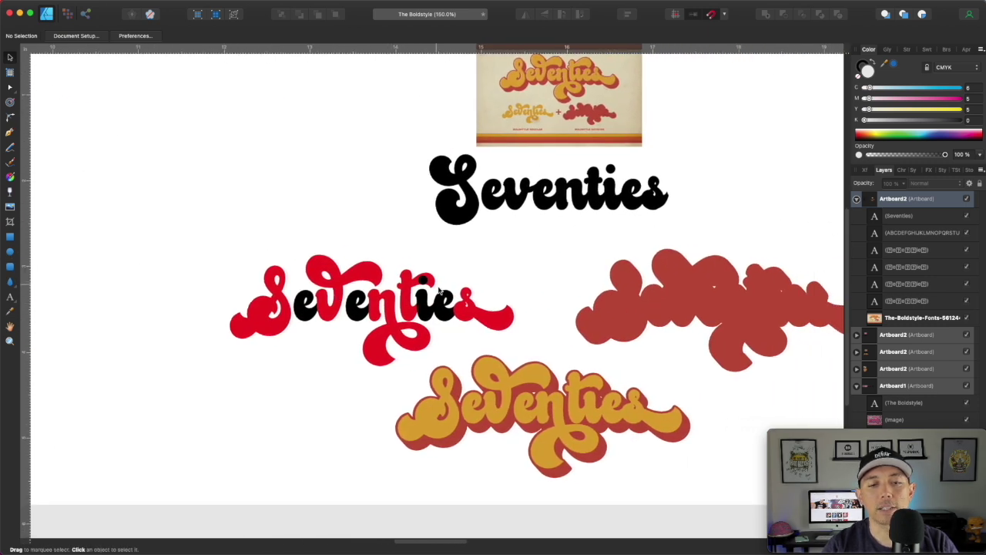
pyautogui.moveTo(524, 264); pyautogui.dragTo(414, 275)
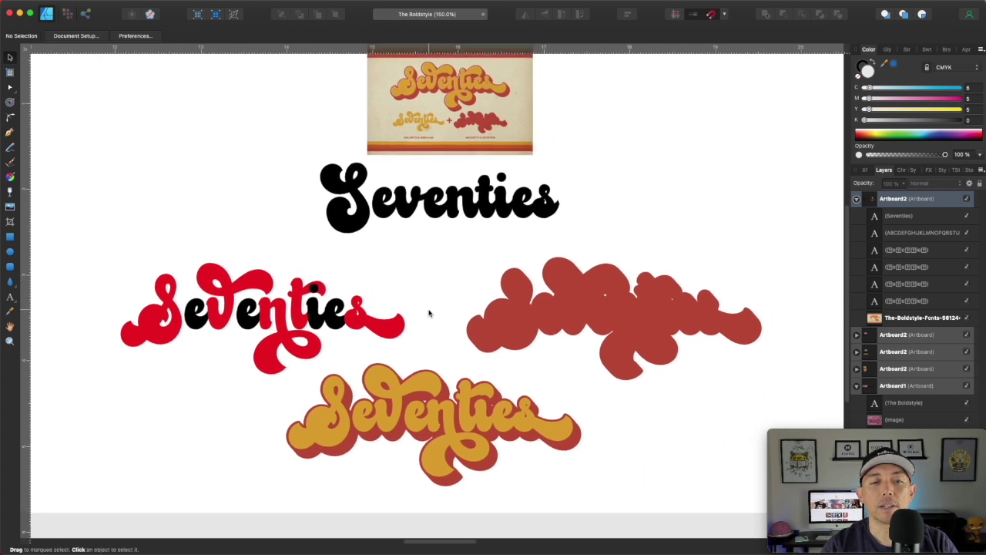
# Delete the separate red extrude shape and move the red-and-black Seventies text between the black text and the finished two-colour lettering.
pyautogui.click(146, 304)
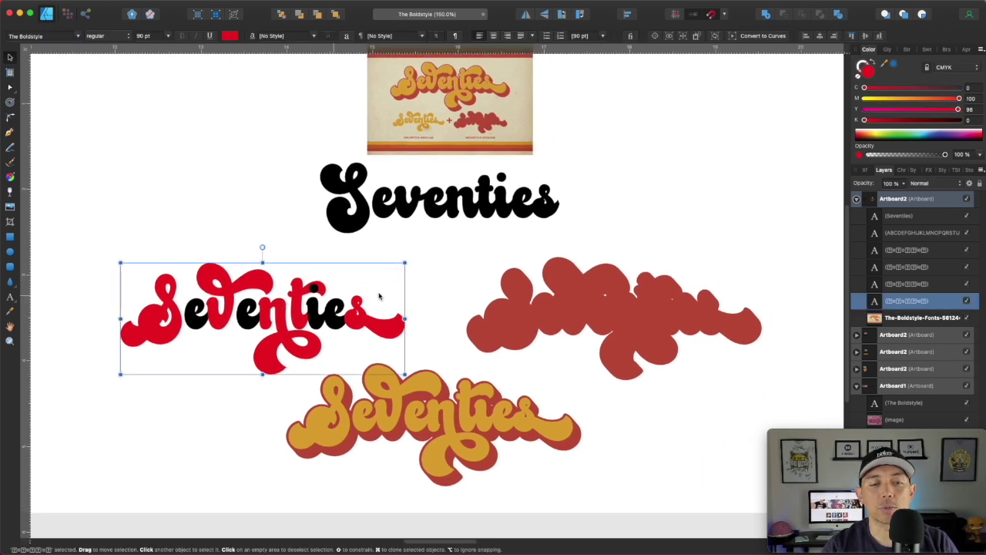
pyautogui.click(654, 317)
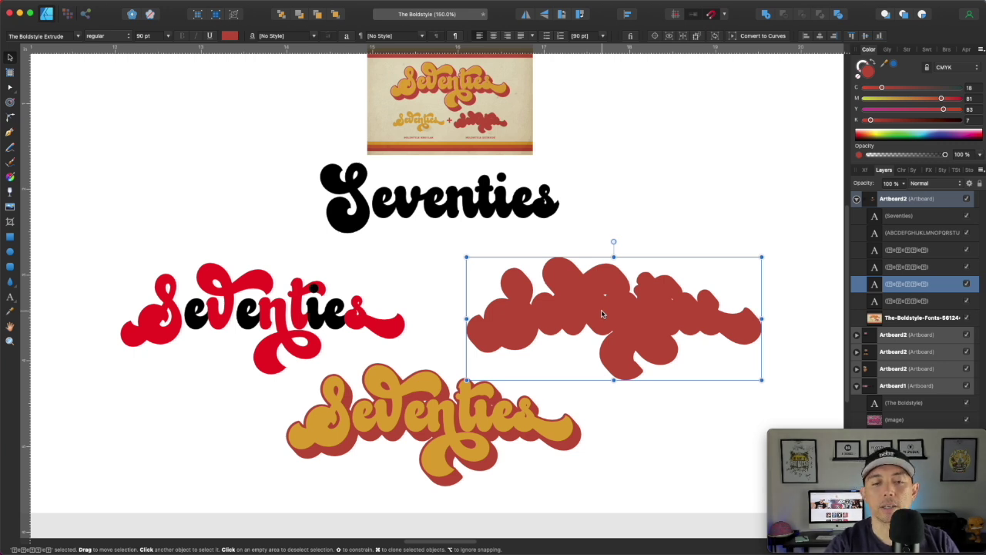
pyautogui.press('Delete')
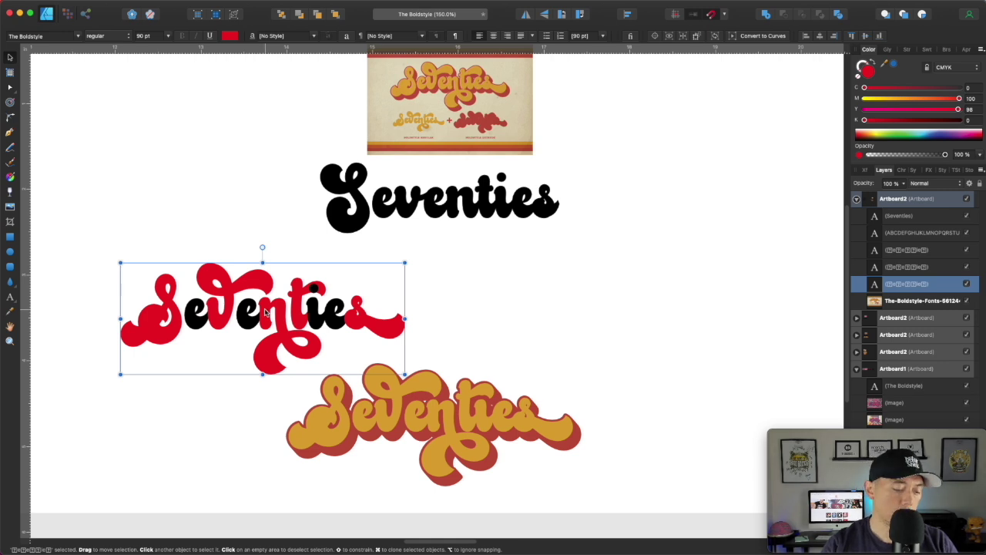
pyautogui.moveTo(264, 312); pyautogui.dragTo(443, 297)
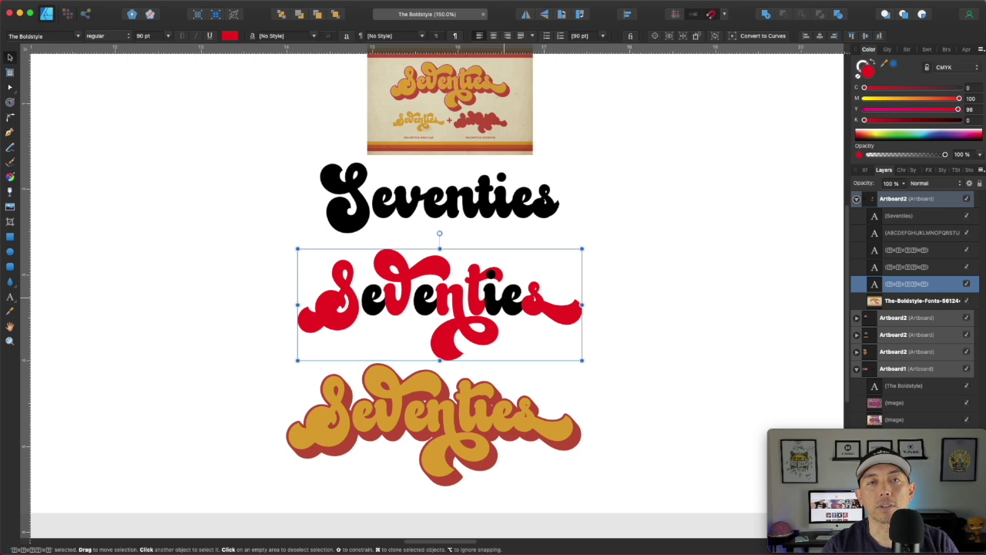
# Recolour all letters of the red-and-black Seventies text with the golden yellow sampled from the reference image, and deselect the text.
pyautogui.press('t')
pyautogui.click(486, 294)
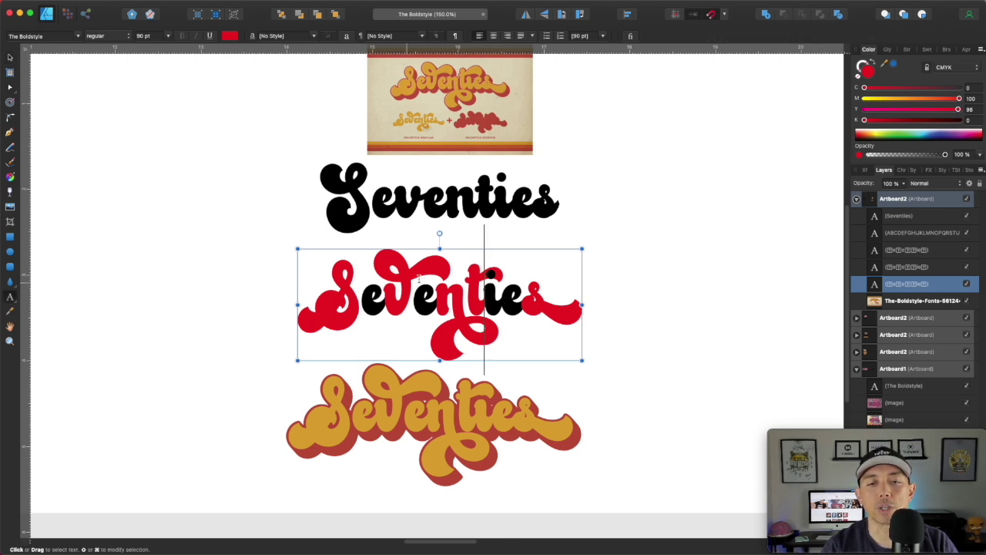
pyautogui.hotkey('shift', 'Left')
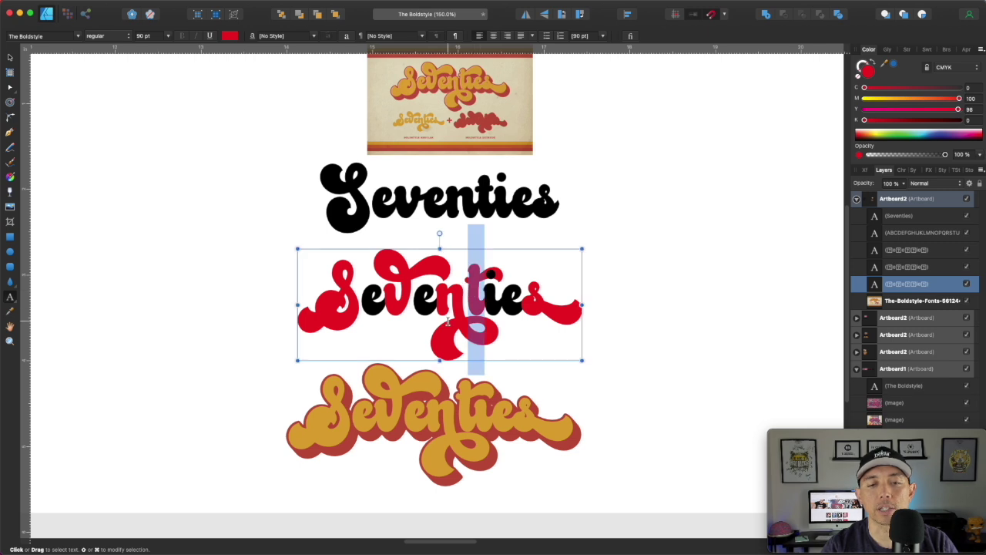
pyautogui.click(440, 306)
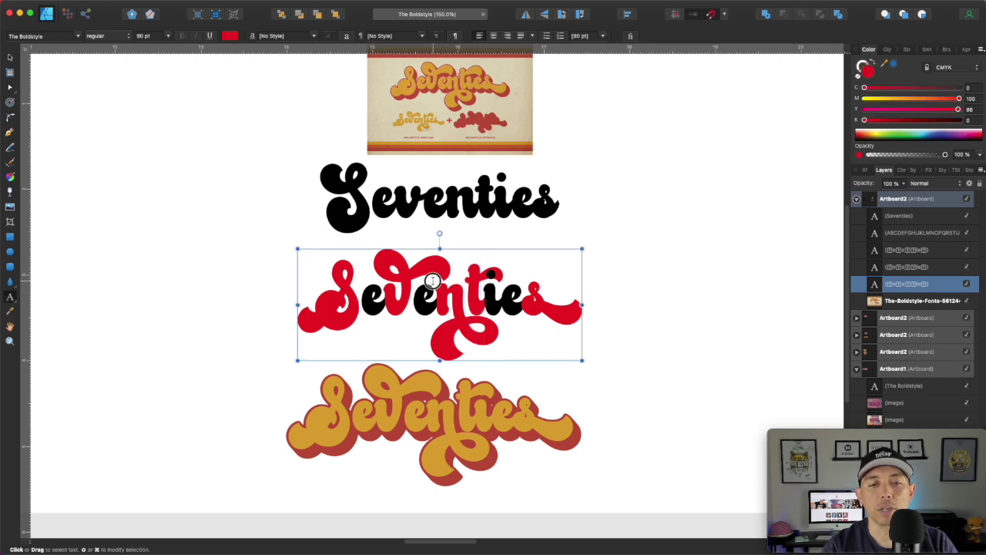
pyautogui.press('super+a')
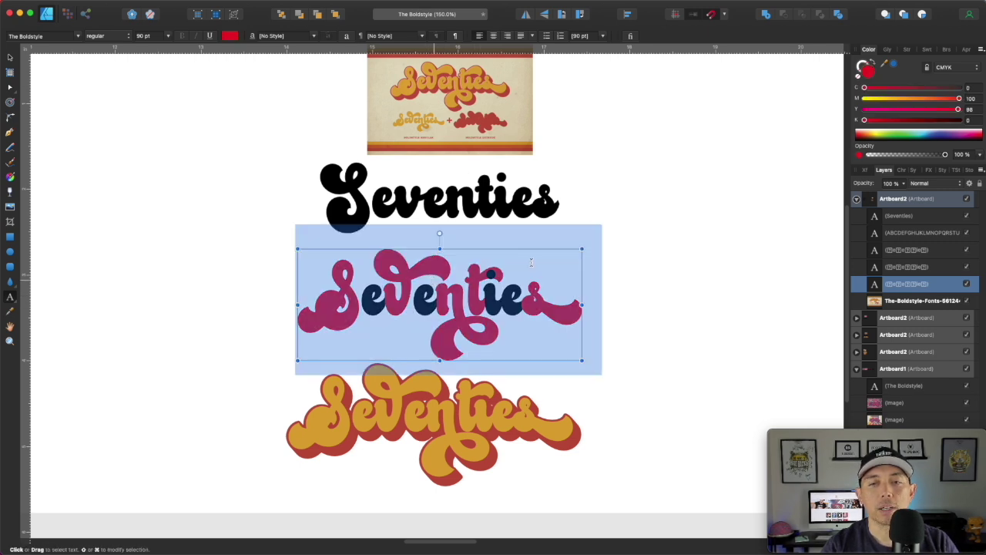
pyautogui.moveTo(895, 69); pyautogui.dragTo(434, 73)
pyautogui.click(894, 68)
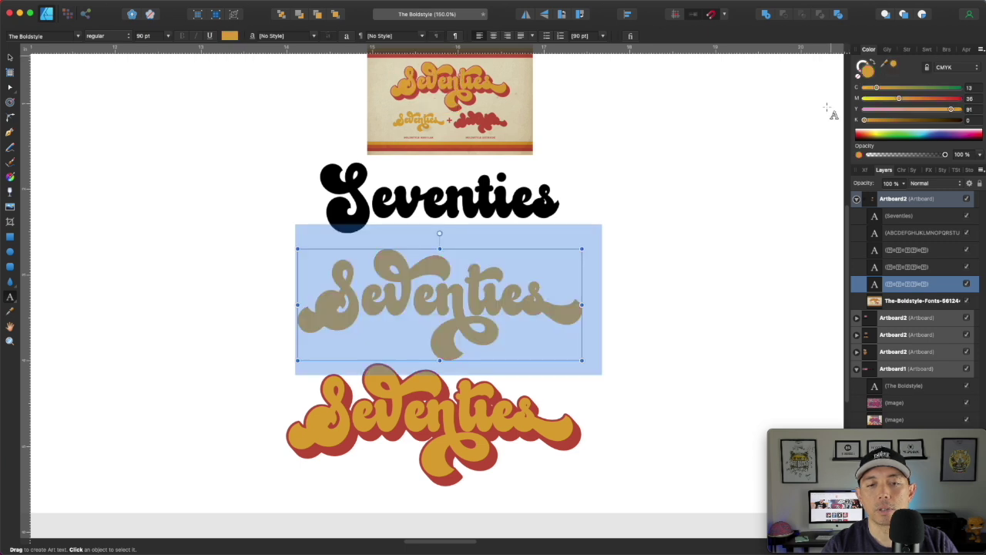
pyautogui.click(10, 58)
pyautogui.click(645, 167)
# Duplicate the golden Seventies text and change the font of the lower copy in the layer order to The Boldstyle Extrude.
pyautogui.click(435, 294)
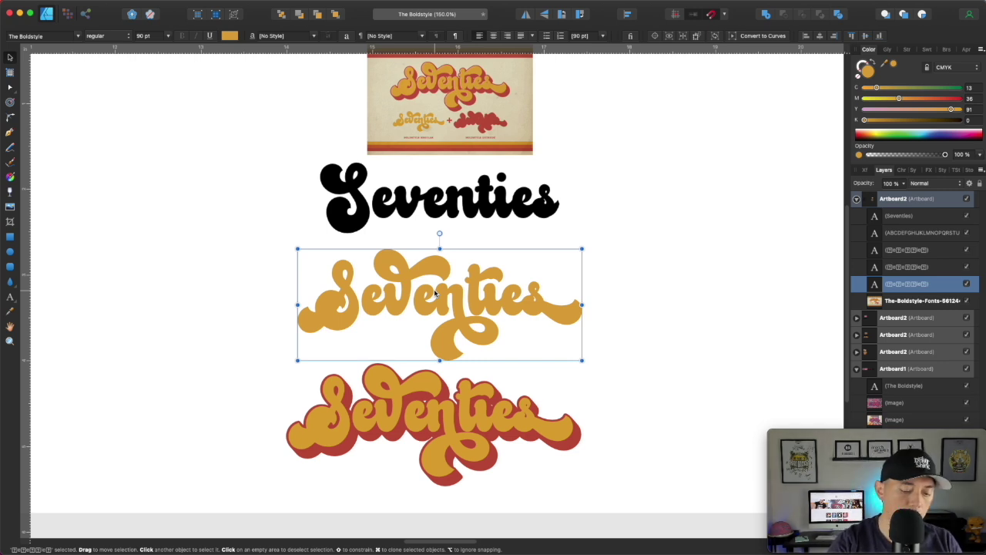
pyautogui.press('super+j')
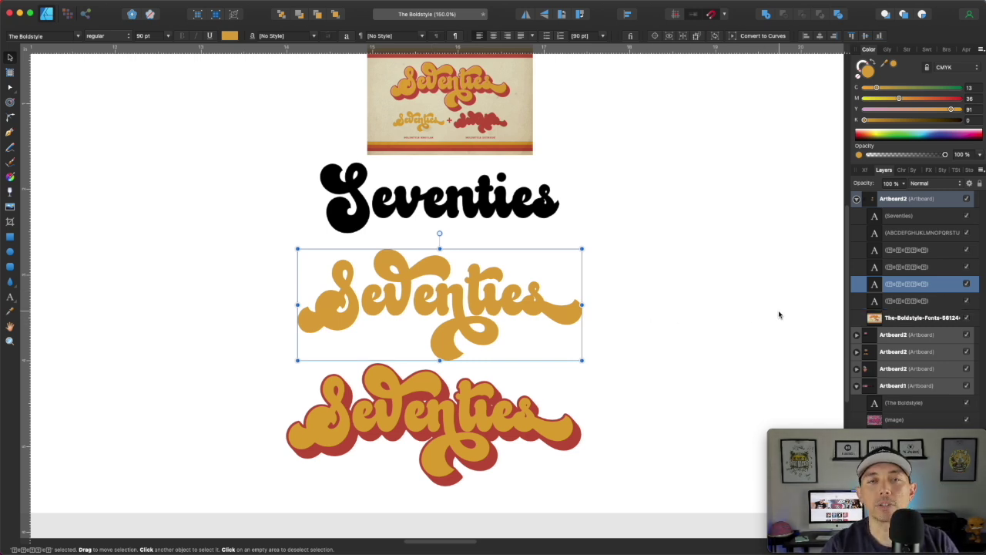
pyautogui.click(907, 306)
pyautogui.click(912, 288)
pyautogui.click(912, 302)
pyautogui.click(906, 285)
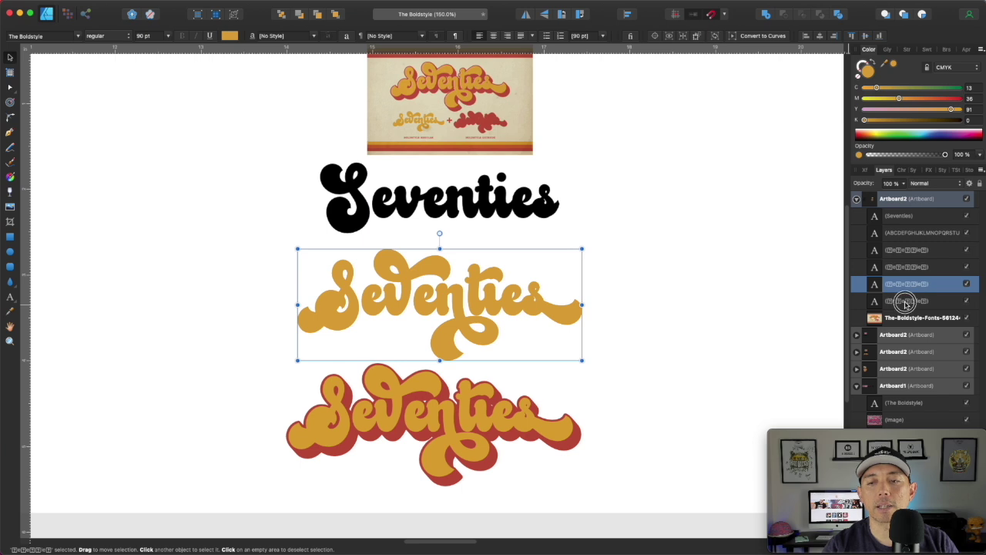
pyautogui.click(910, 302)
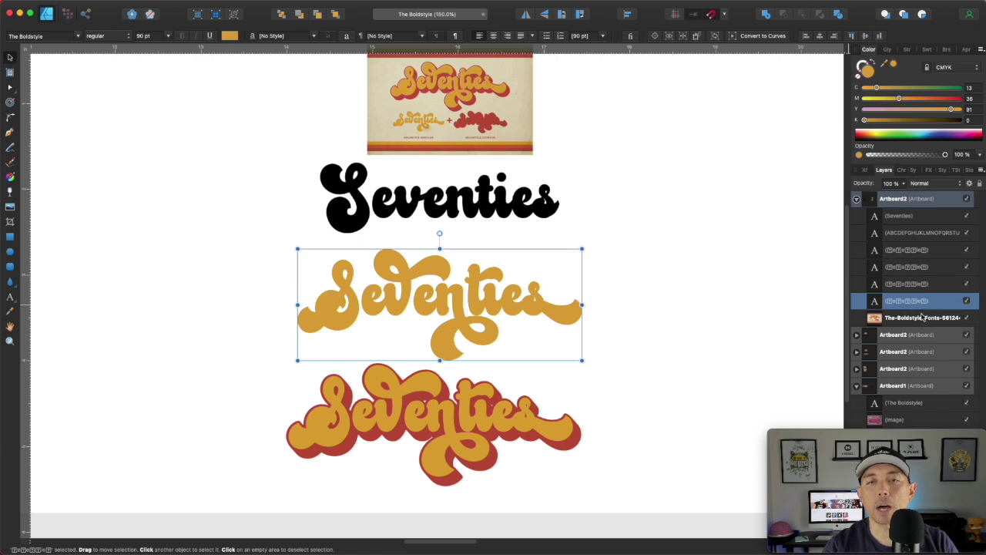
pyautogui.click(75, 37)
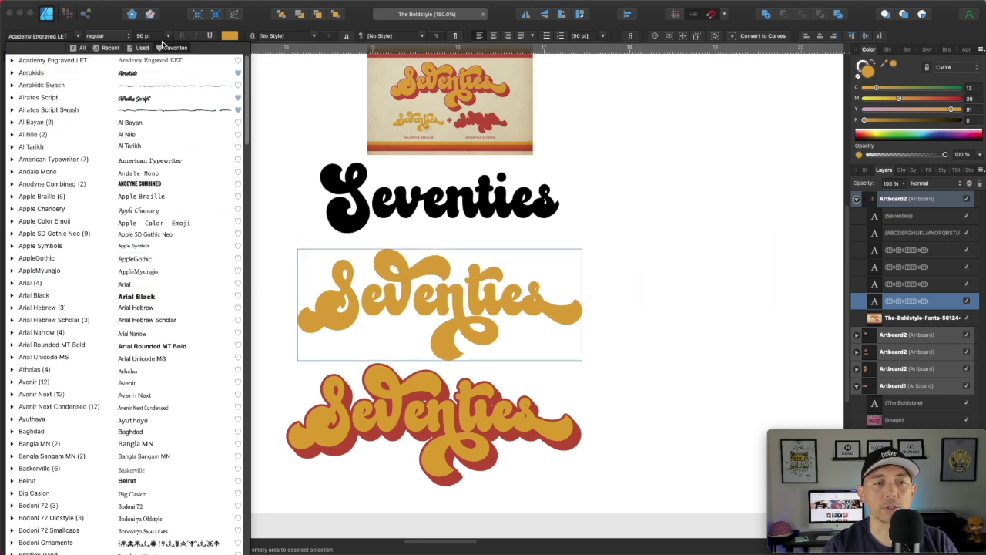
pyautogui.click(174, 48)
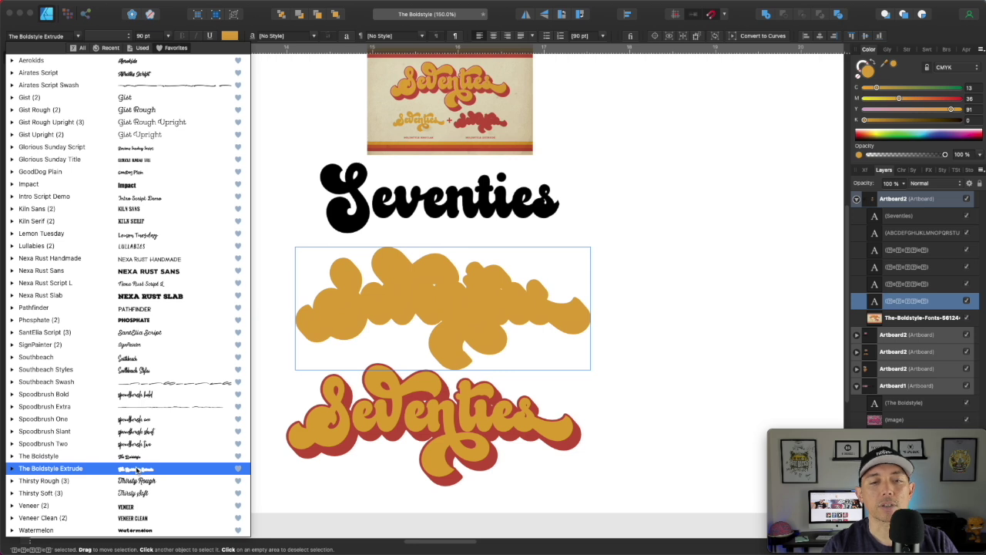
pyautogui.click(137, 468)
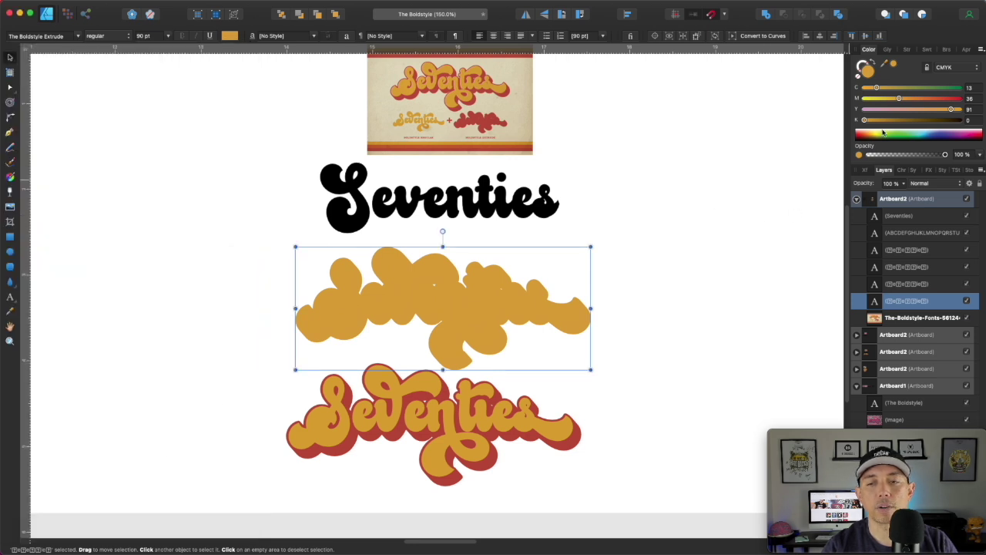
# Fill the Extrude copy of Seventies with the red sampled from the reference image, check both text layers, and deselect.
pyautogui.moveTo(896, 65); pyautogui.dragTo(487, 91)
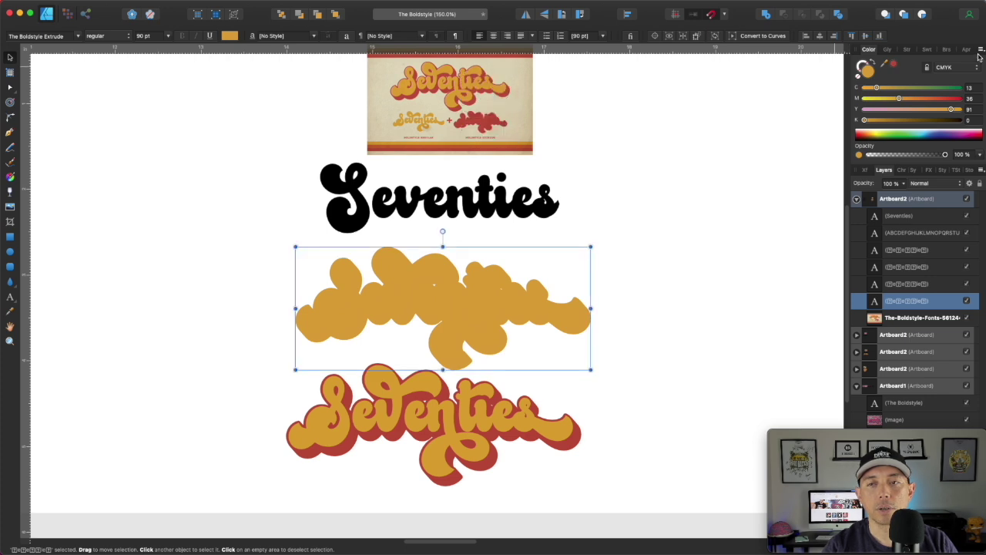
pyautogui.click(891, 65)
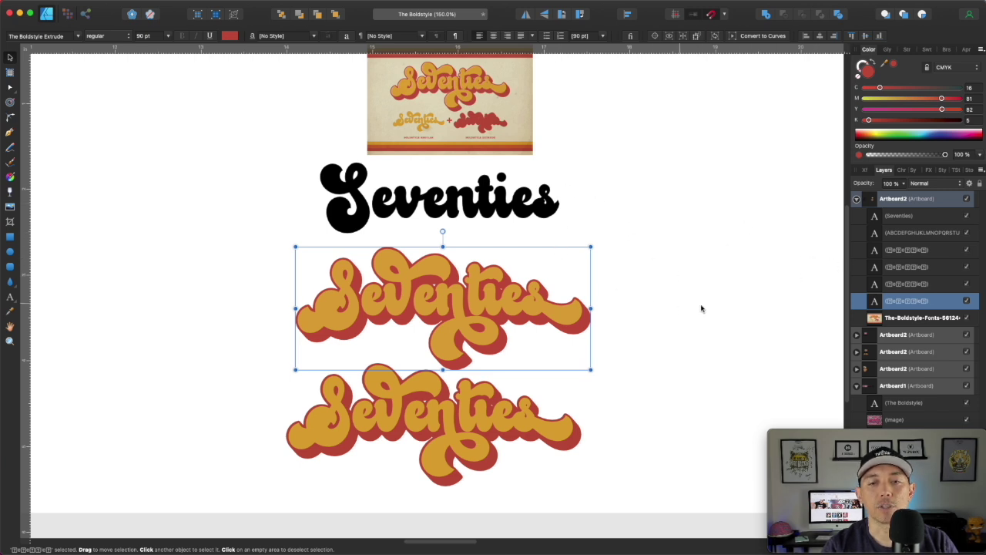
pyautogui.click(892, 287)
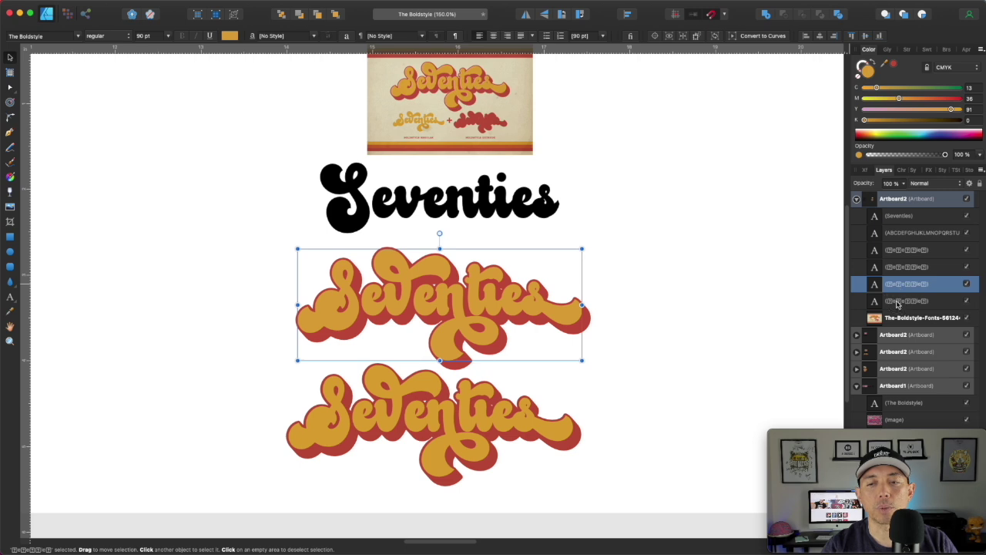
pyautogui.click(896, 302)
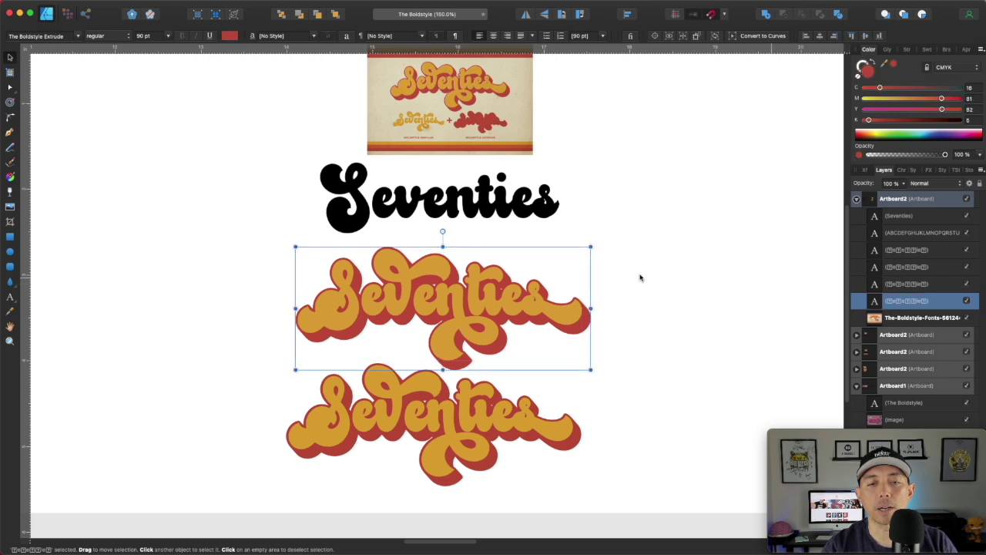
pyautogui.click(620, 251)
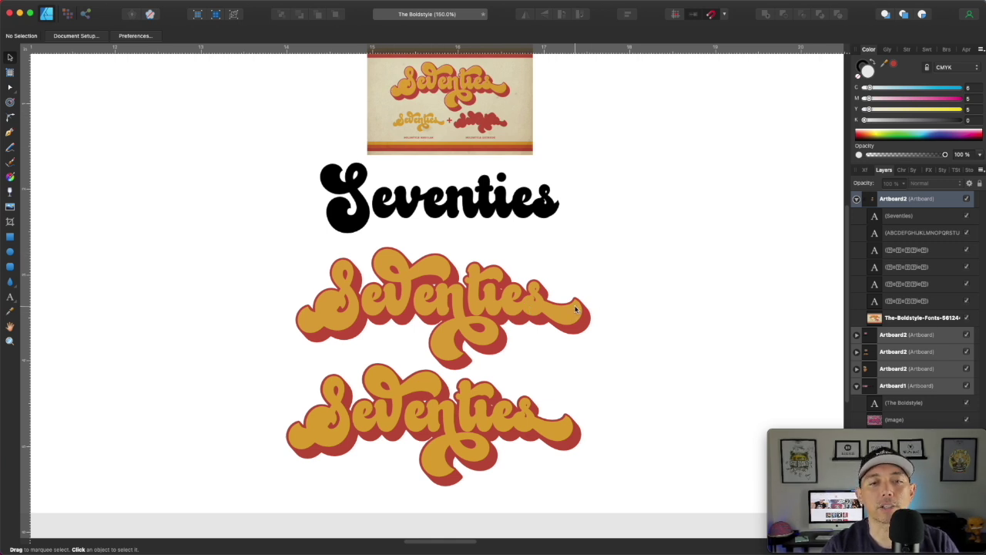
pyautogui.click(363, 206)
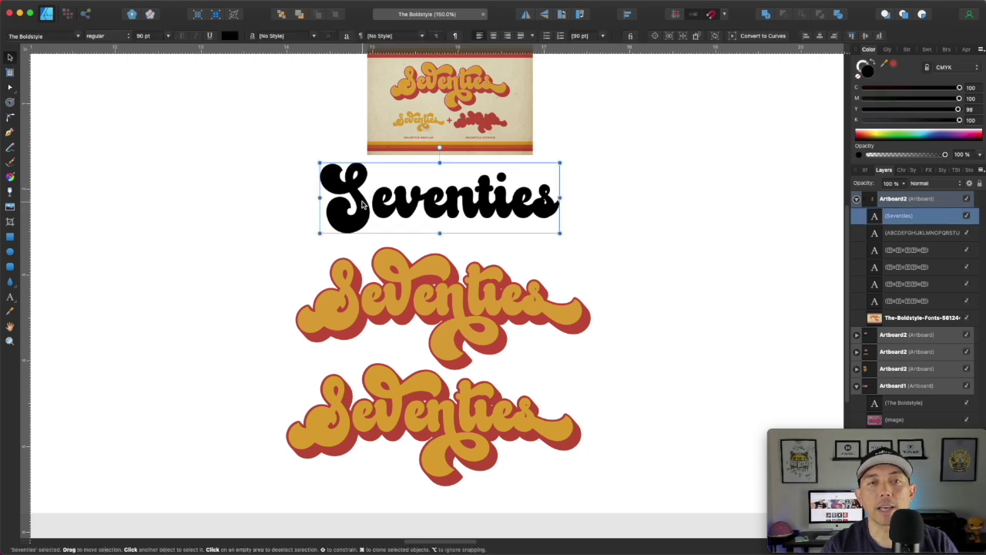
pyautogui.doubleClick(363, 204)
pyautogui.click(363, 202)
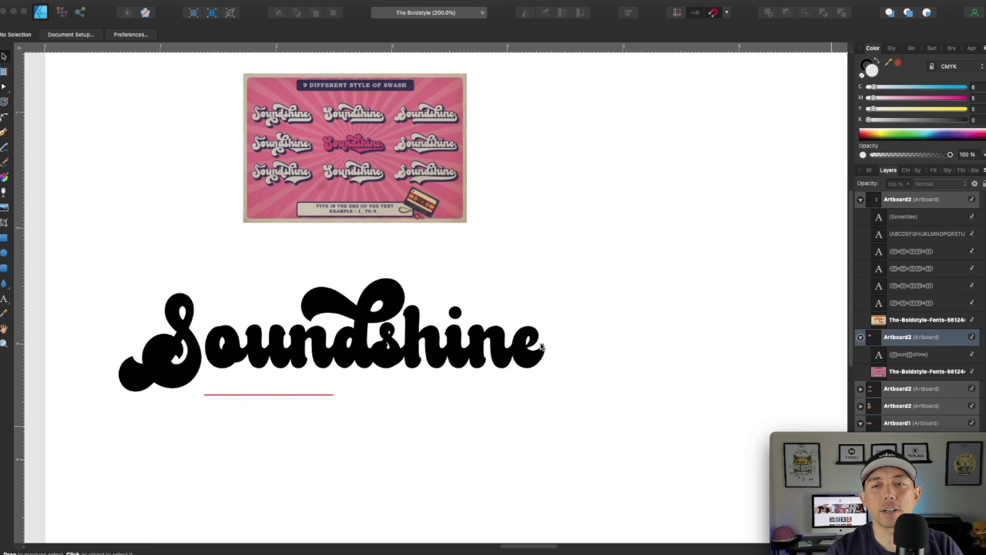
# Place the text cursor after the final e of Soundshine and bring up the underline swashes in the Glyph Browser.
pyautogui.click(497, 343)
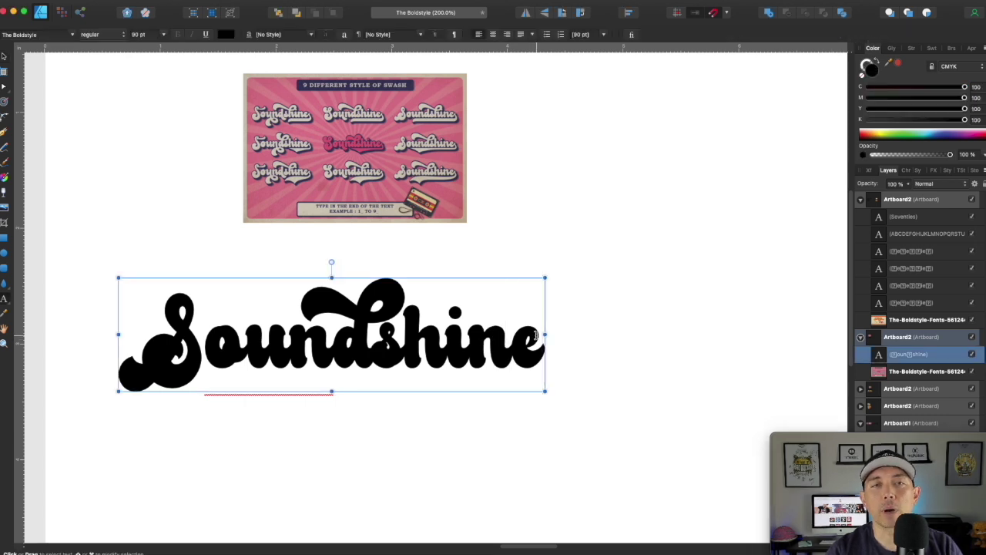
pyautogui.click(892, 47)
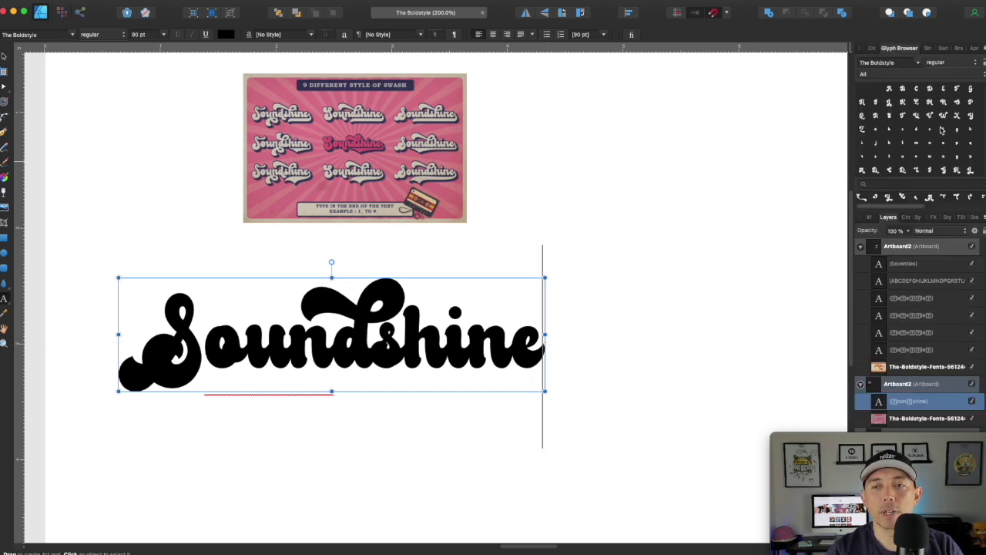
pyautogui.scroll(5, 945, 125)
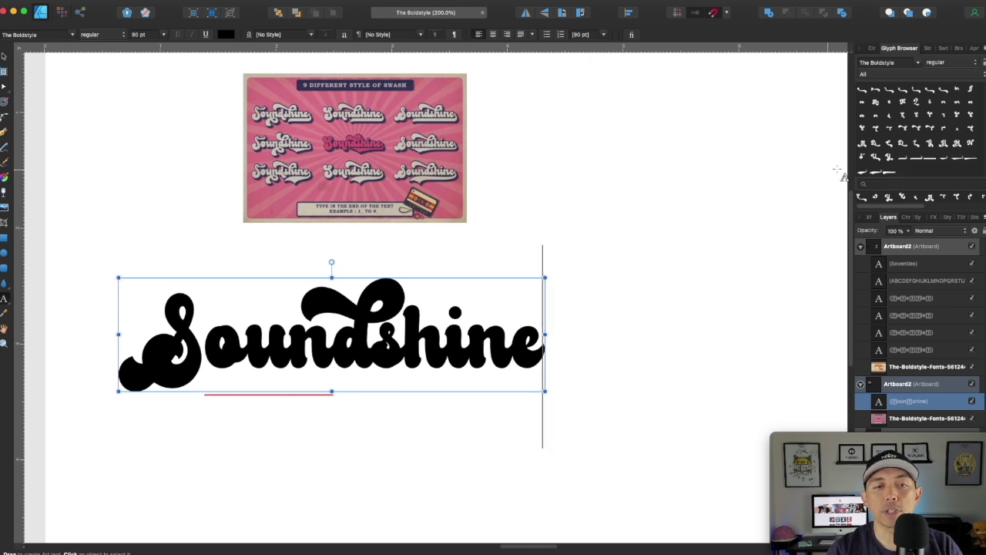
# Try a short and a longer underline swash glyph at the end of Soundshine, undoing each one.
pyautogui.doubleClick(903, 157)
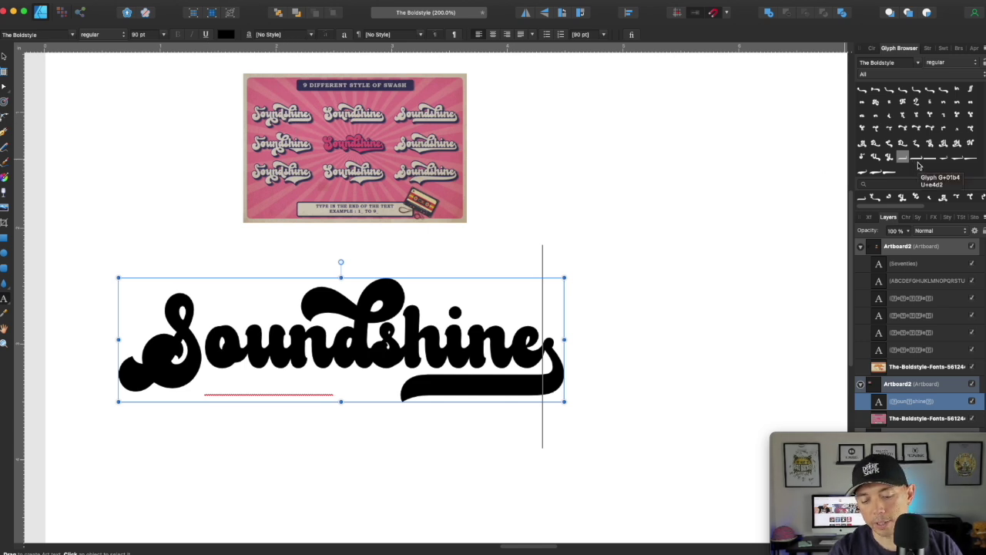
pyautogui.press('super+z')
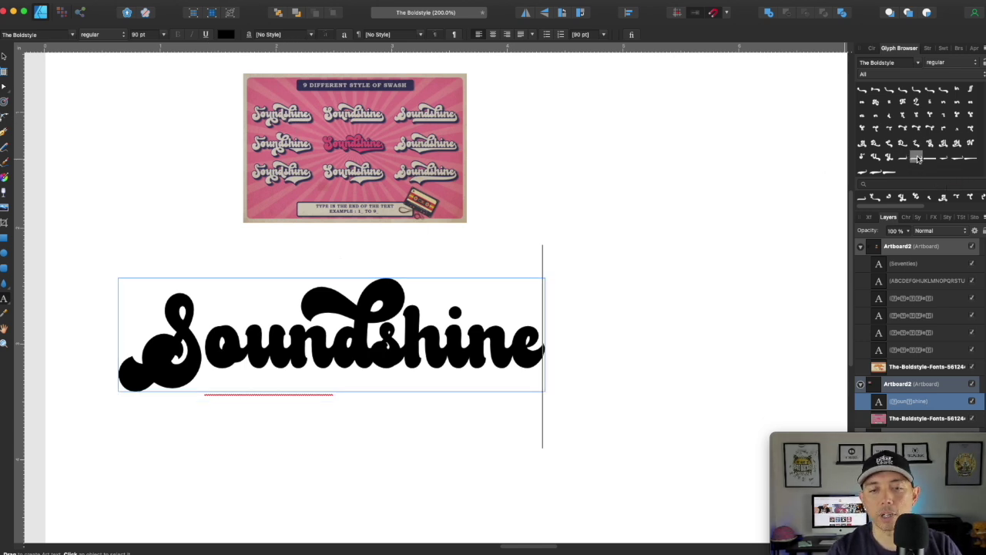
pyautogui.doubleClick(916, 157)
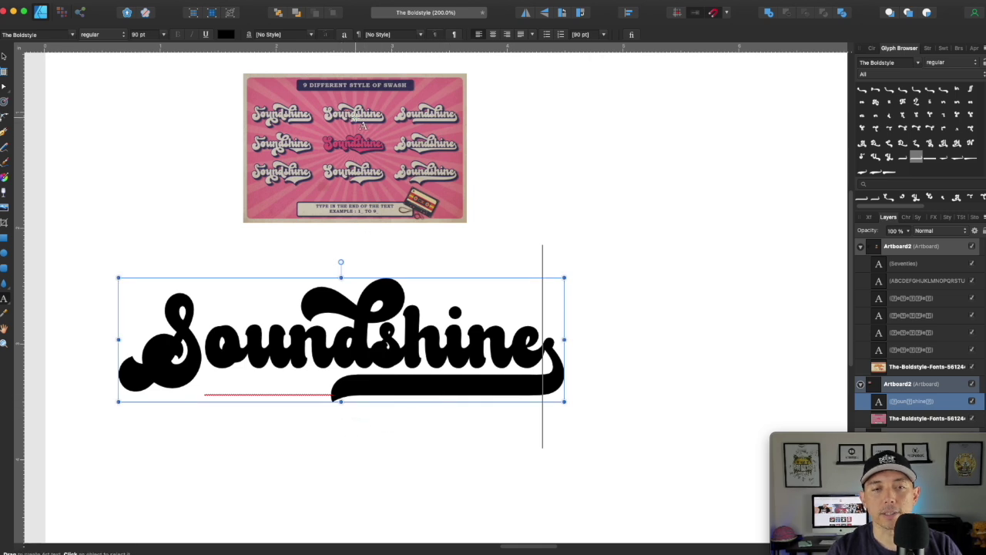
pyautogui.press('super+z')
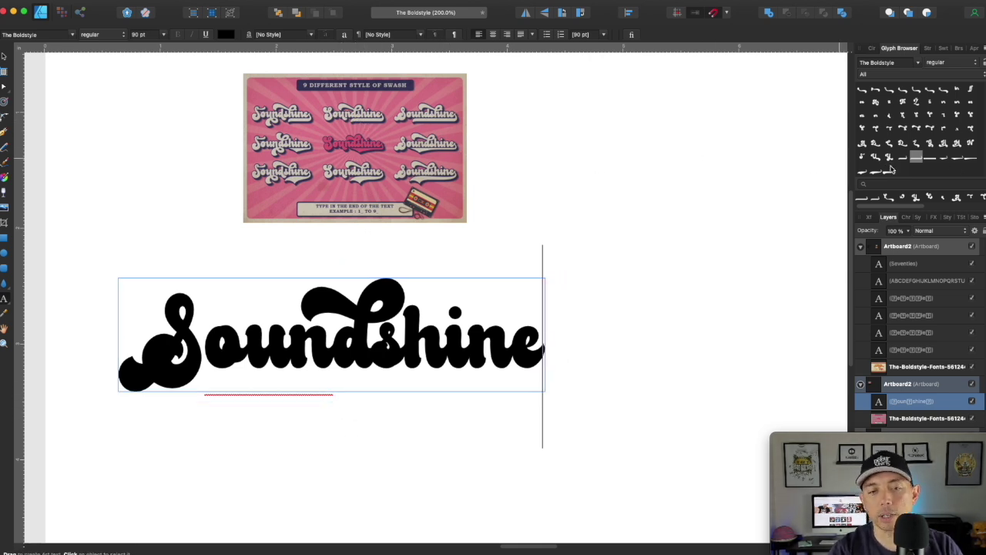
pyautogui.press('Escape')
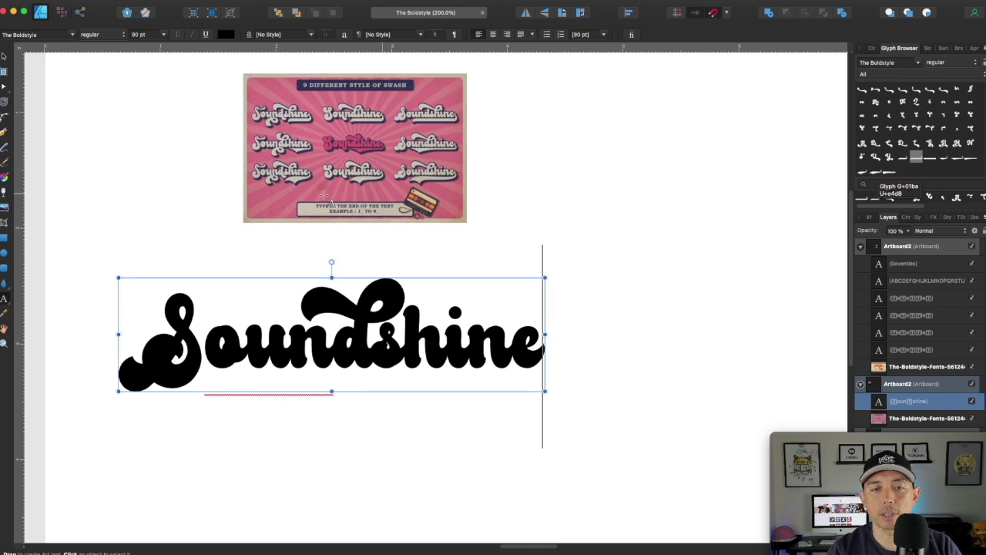
# Try the long forked underline swash and the short underline swash glyphs after the final e of Soundshine, then delete them.
pyautogui.doubleClick(889, 174)
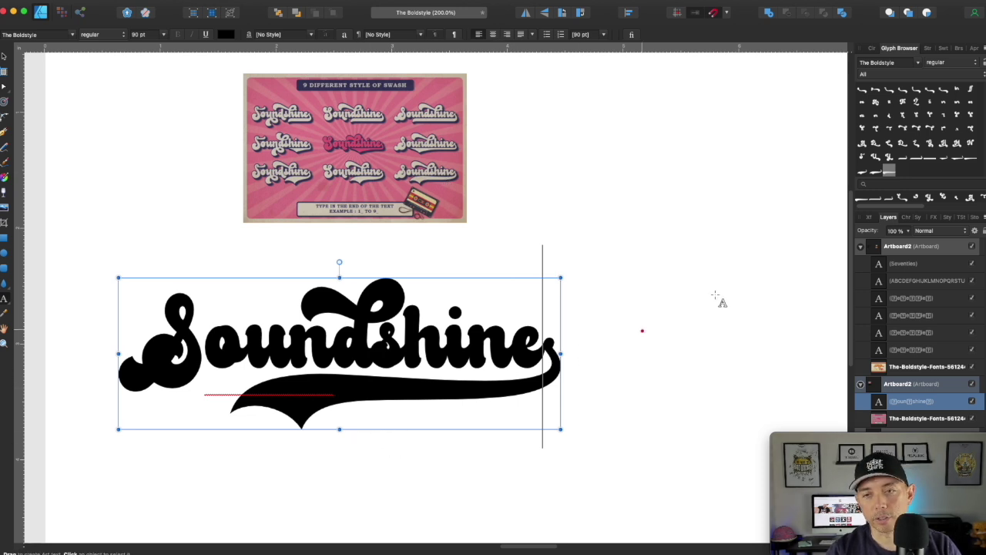
pyautogui.doubleClick(904, 158)
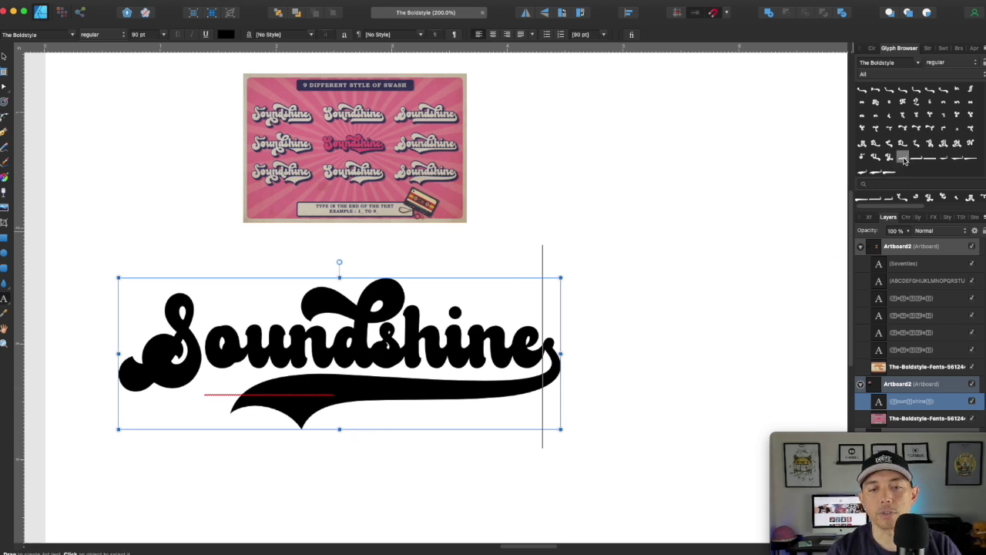
pyautogui.doubleClick(903, 157)
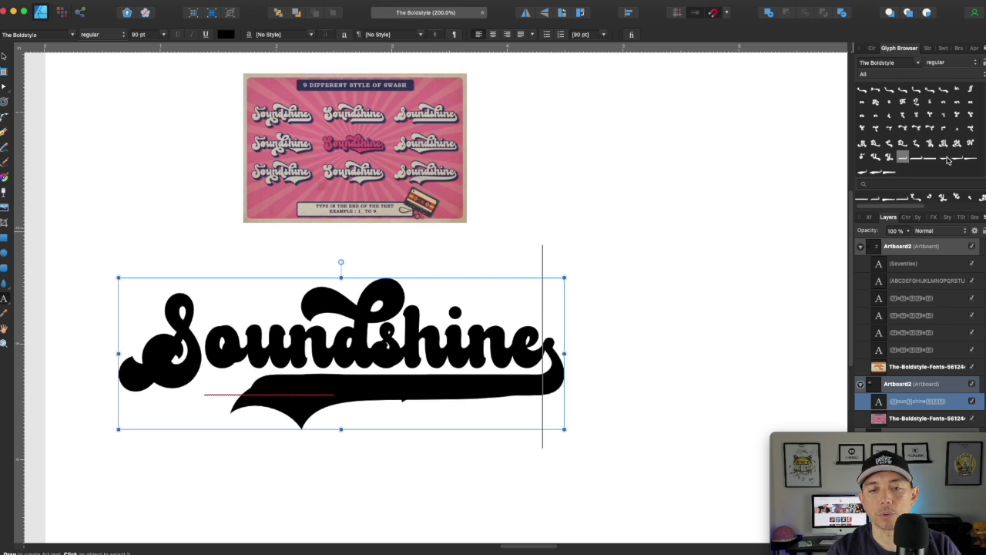
pyautogui.moveTo(543, 349); pyautogui.dragTo(571, 341)
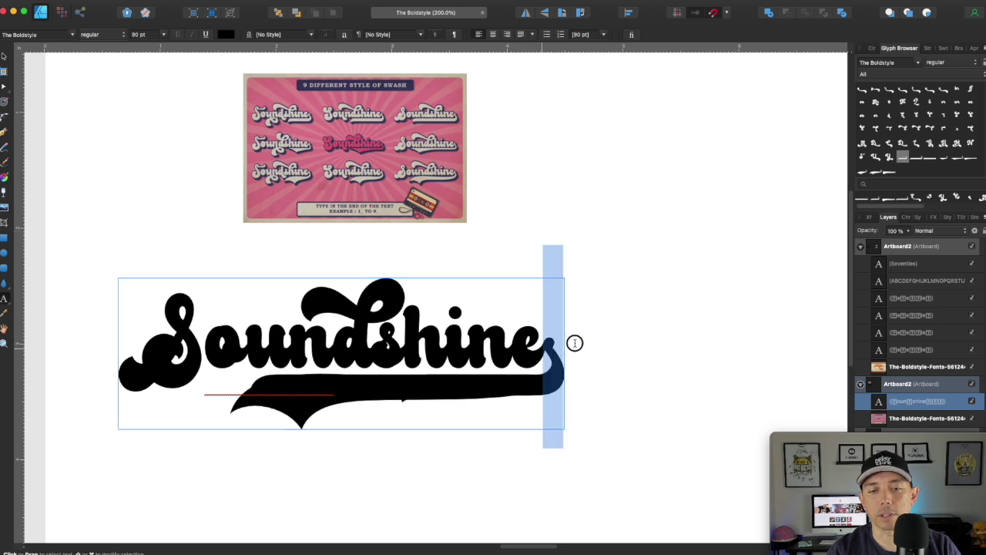
pyautogui.press('BackSpace')
pyautogui.press('Escape')
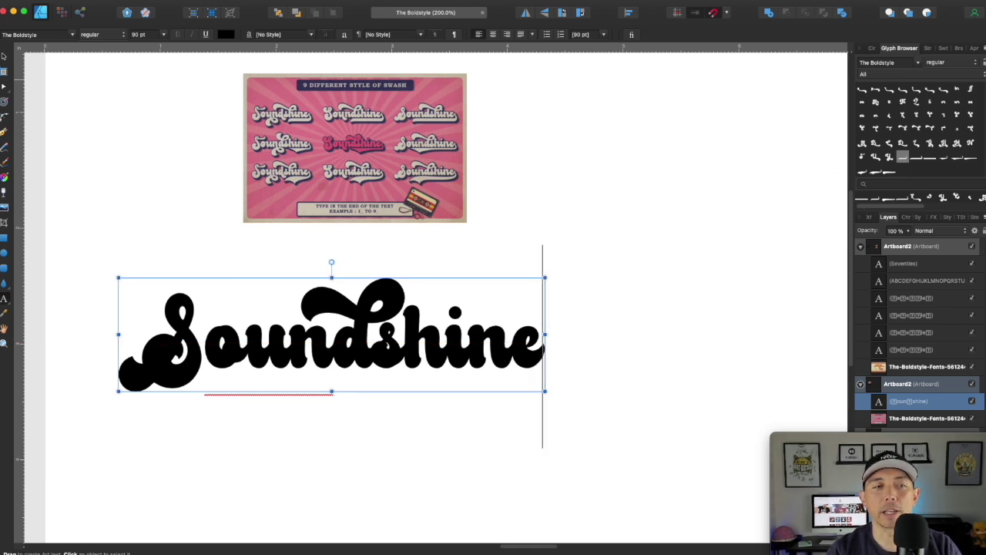
# Try the swash code 1_ at the end of the Soundshine text, then remove it.
pyautogui.click(3, 60)
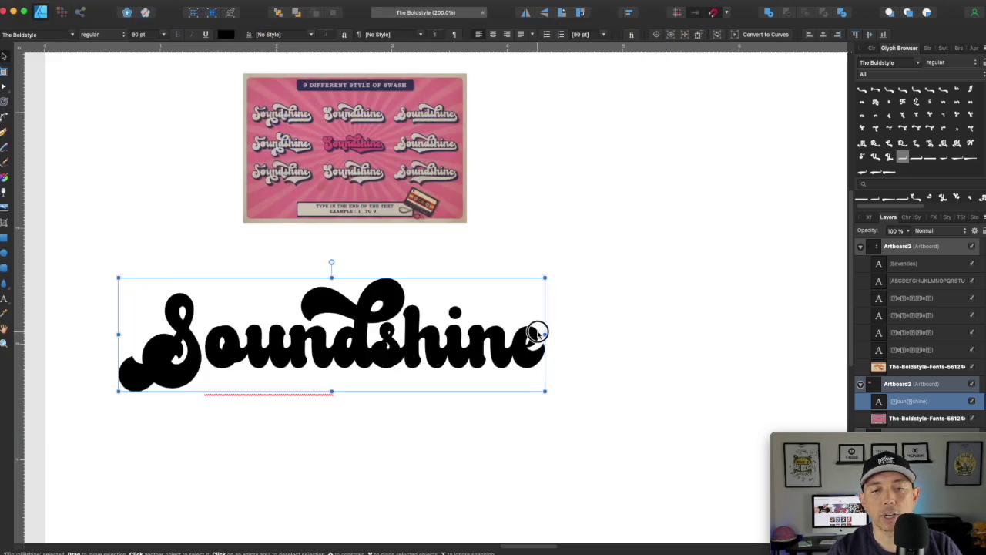
pyautogui.doubleClick(540, 333)
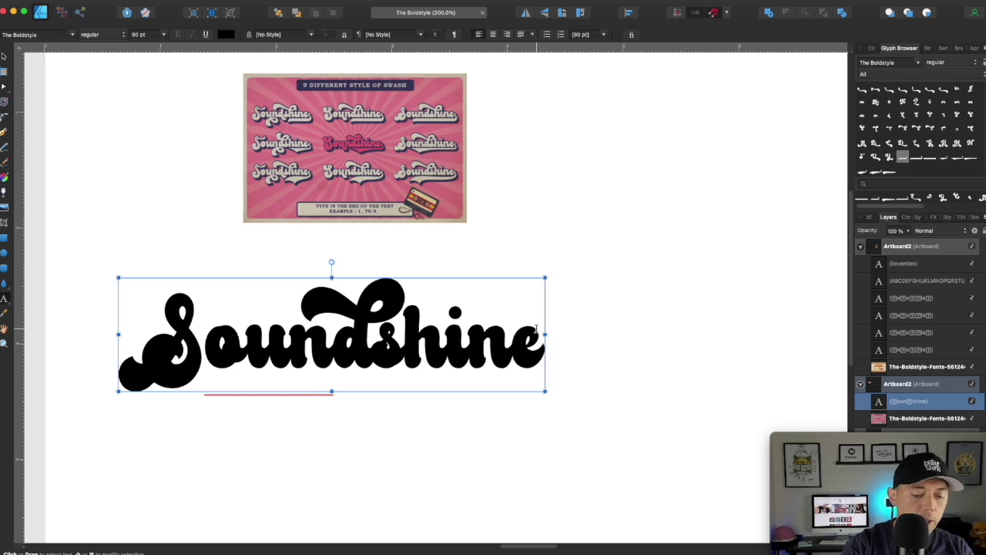
pyautogui.write('1')
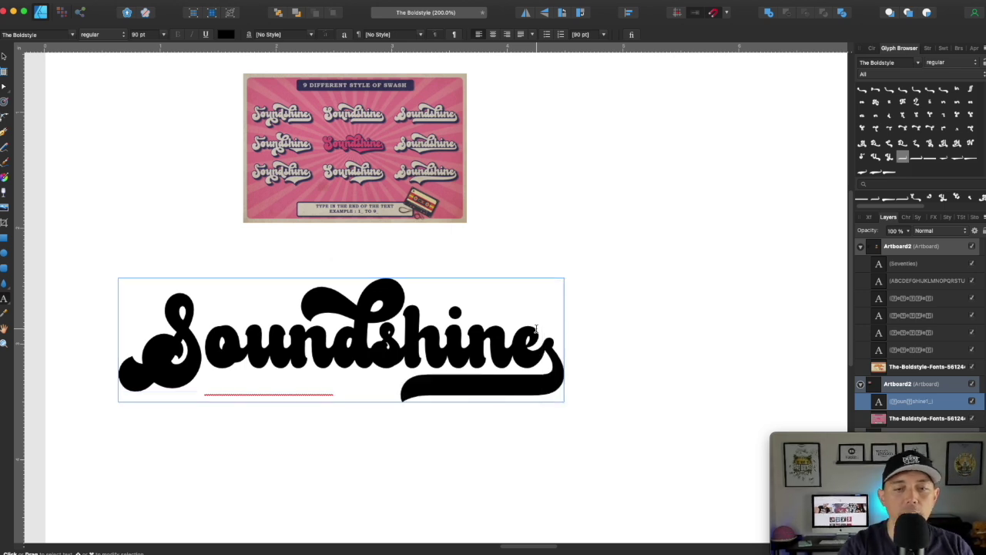
pyautogui.press('Escape')
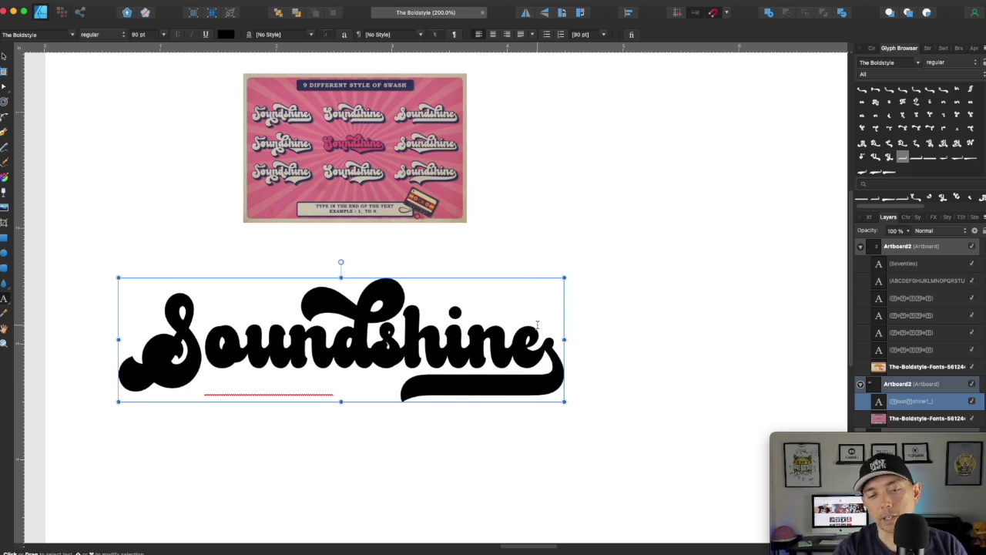
pyautogui.click(537, 325)
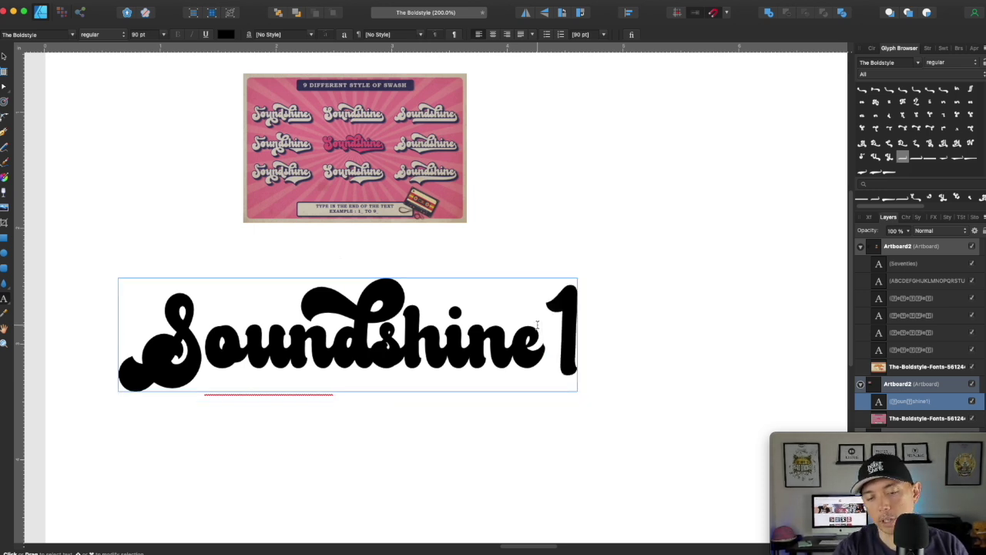
pyautogui.press('BackSpace')
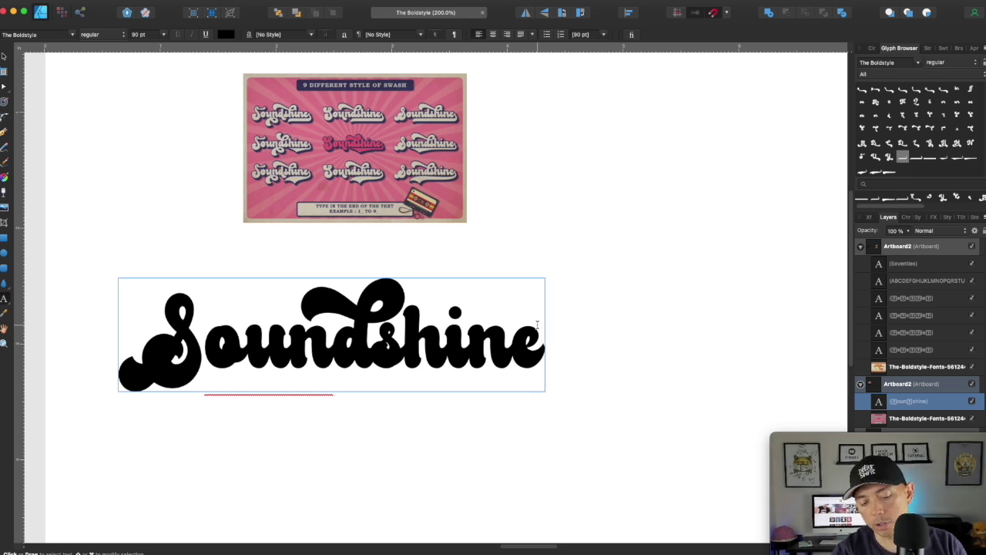
# Try the swash code 9_ at the end of the Soundshine text, then remove it.
pyautogui.write('9')
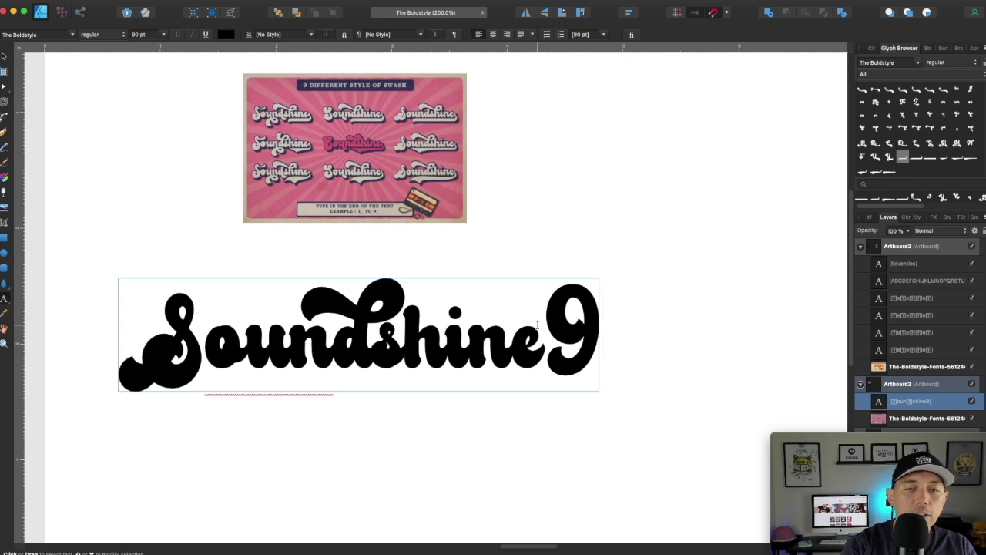
pyautogui.write('_')
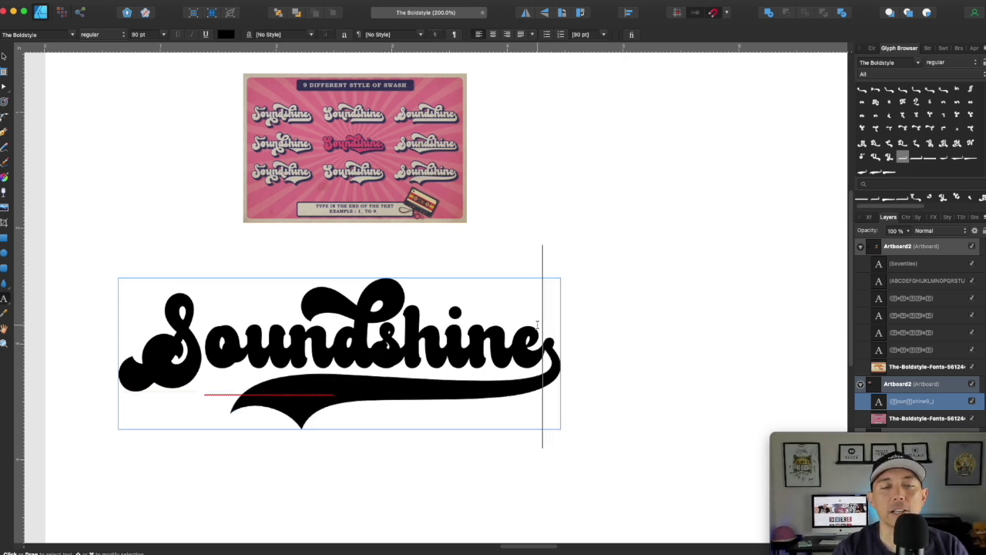
pyautogui.press('Escape')
pyautogui.click(494, 371)
pyautogui.press('BackSpace')
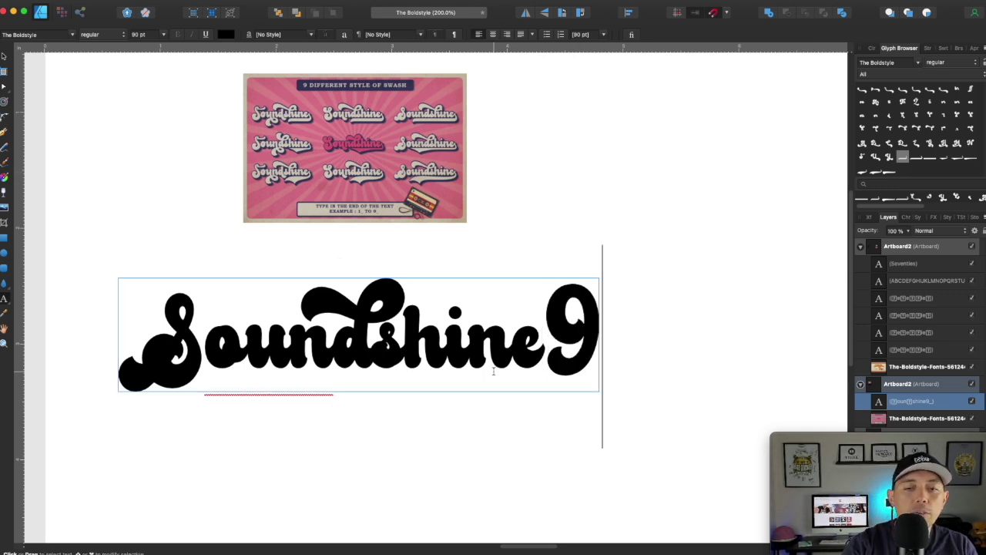
pyautogui.press('BackSpace')
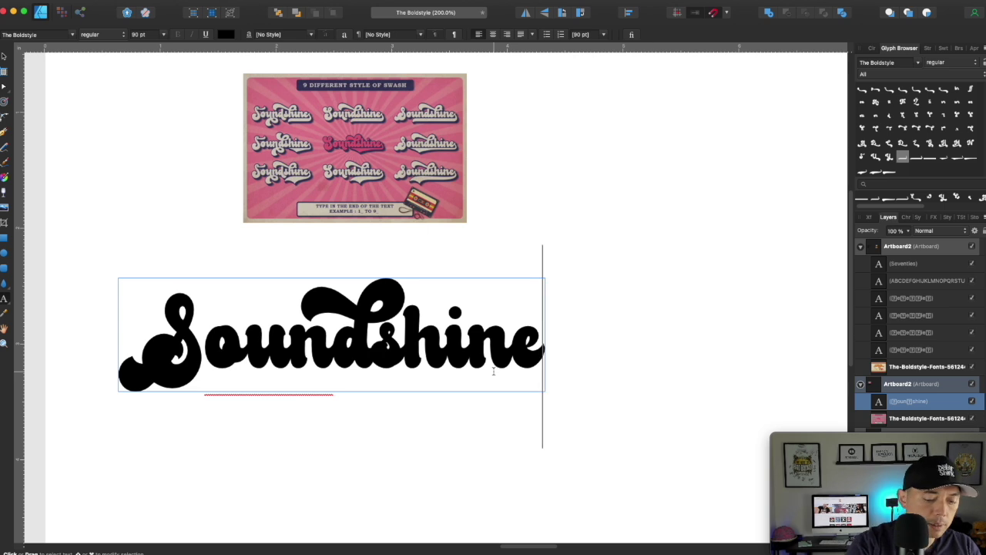
# Add an underline swash to Soundshine by ending the word with the swash code 6_.
pyautogui.write('6')
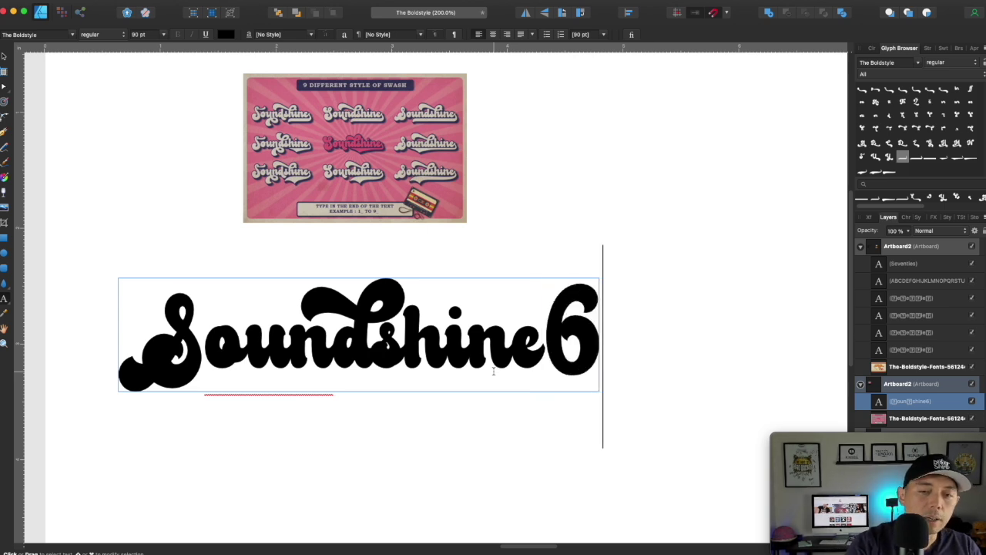
pyautogui.write('_')
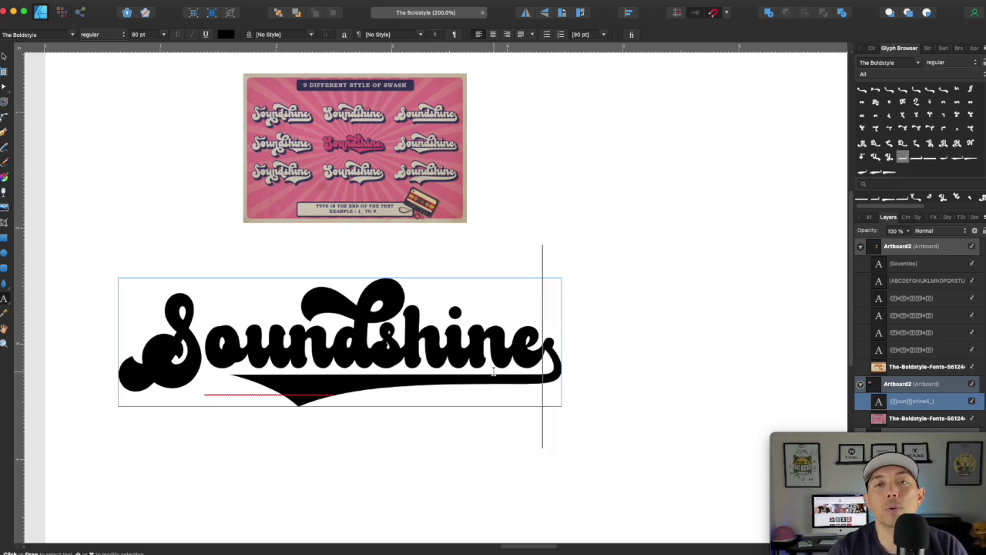
pyautogui.press('Escape')
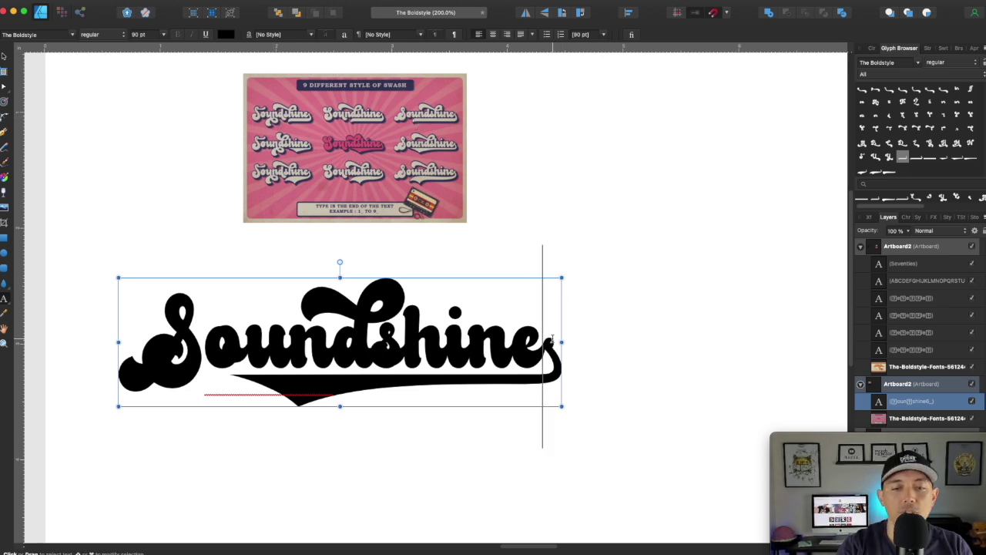
# Replace the swash code 6_ at the end of Soundshine with 5_.
pyautogui.write('65')
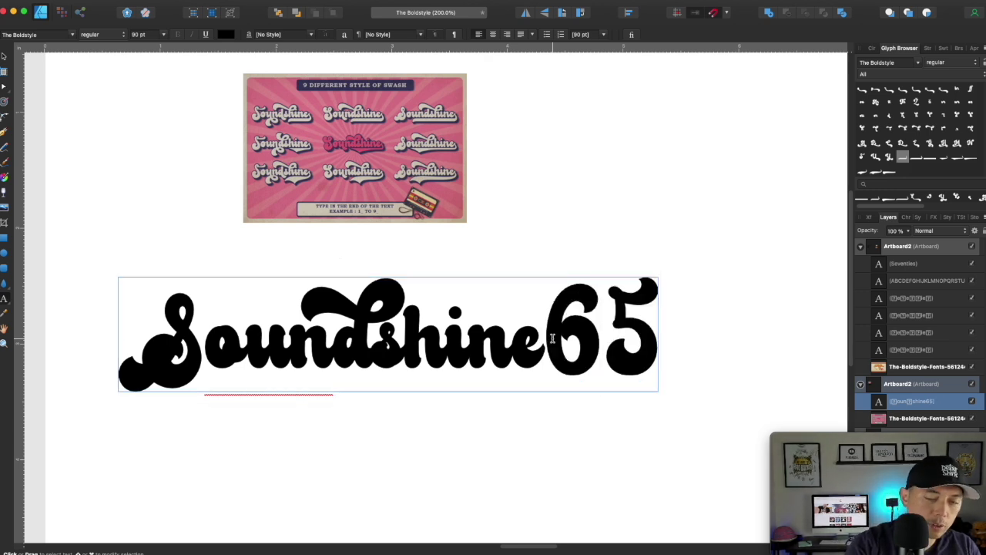
pyautogui.press('BackSpace')
pyautogui.press('BackSpace')
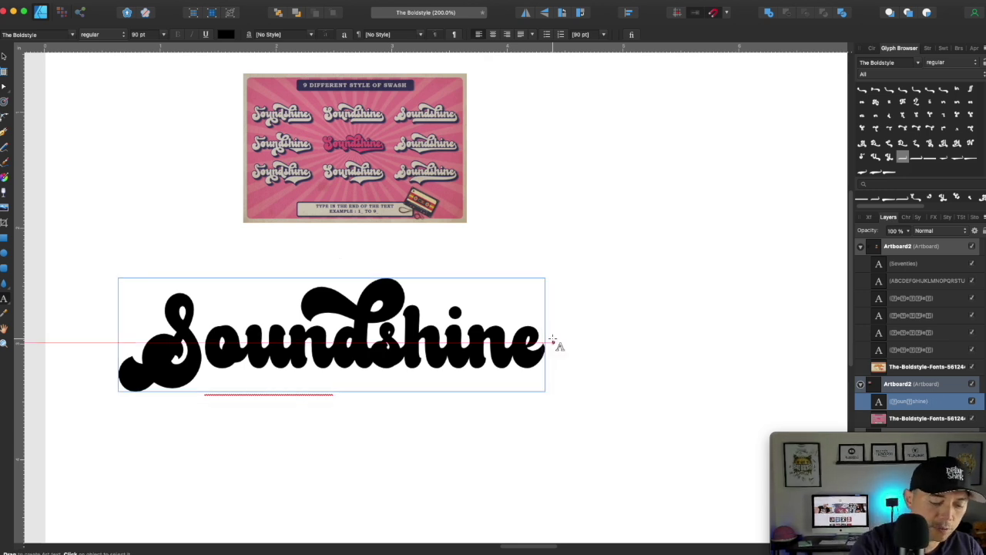
pyautogui.write('5')
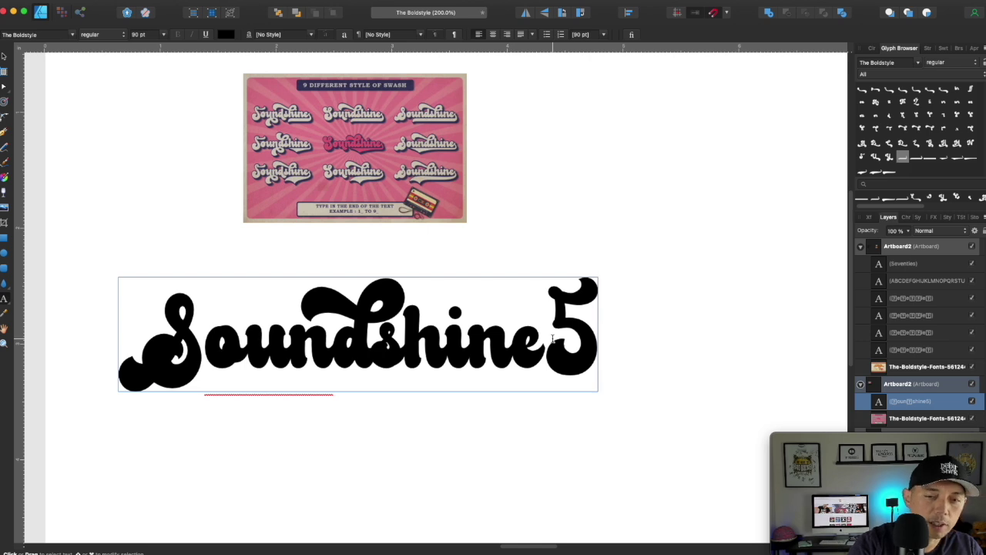
pyautogui.press('Escape')
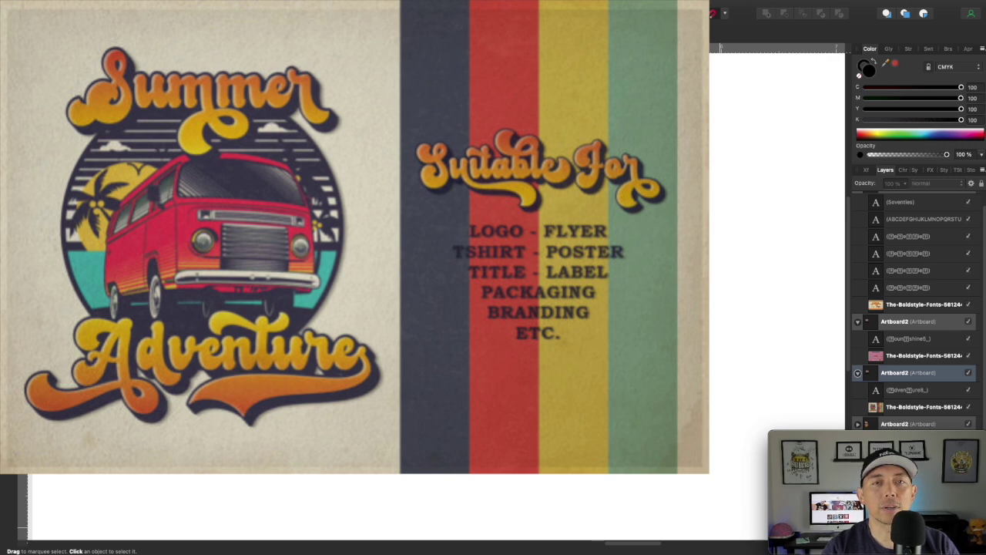
# Fill the Adventure text with an orange of CMYK 0, 35, 100, 0.
pyautogui.click(445, 320)
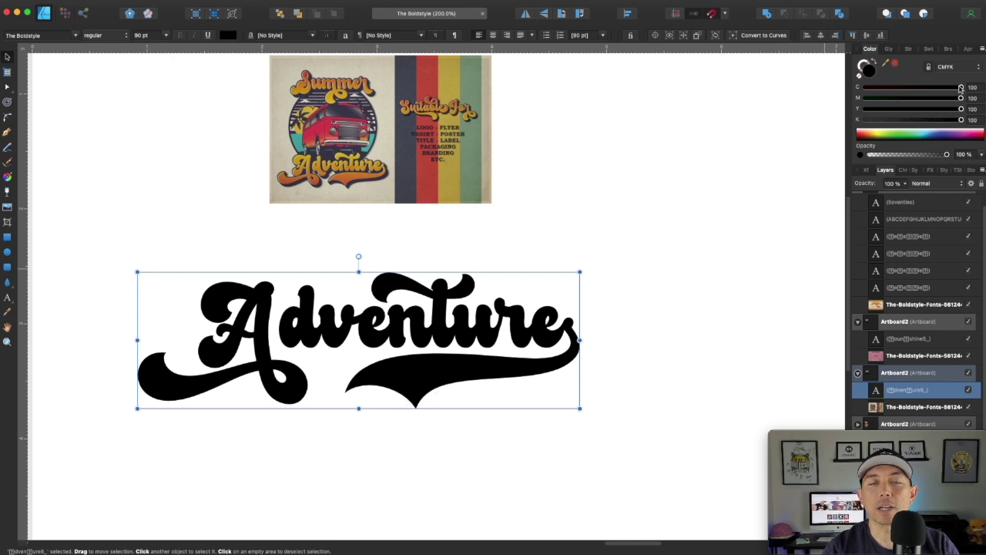
pyautogui.moveTo(966, 90); pyautogui.dragTo(802, 87)
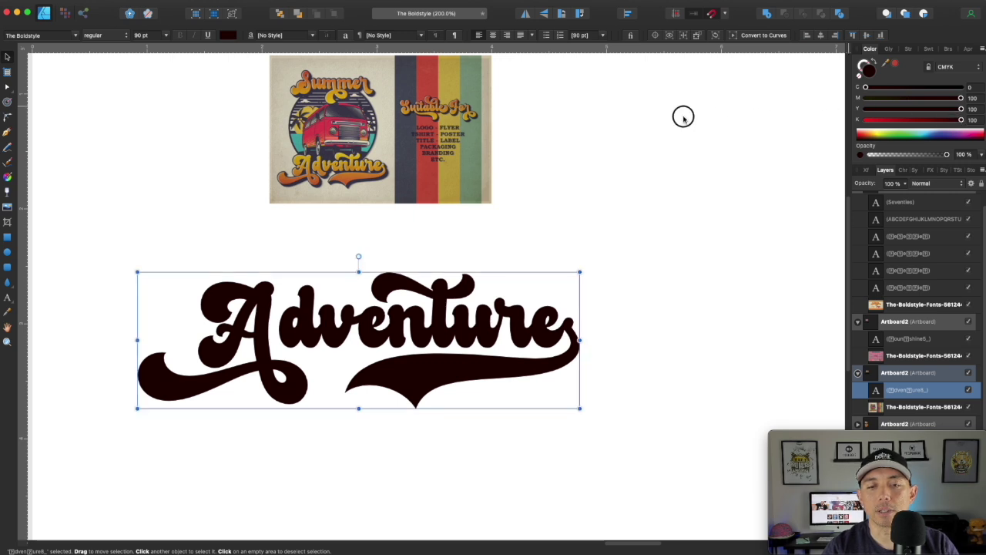
pyautogui.moveTo(961, 120); pyautogui.dragTo(716, 121)
pyautogui.moveTo(961, 101); pyautogui.dragTo(641, 239)
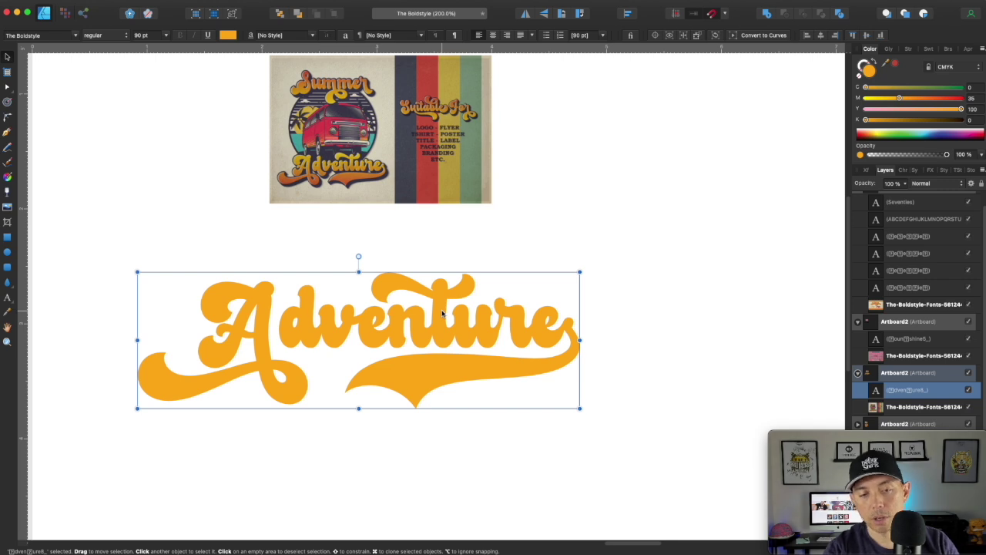
# Duplicate the orange Adventure text and change the font of the lower copy in the layer order to The Boldstyle Extrude.
pyautogui.press('super+j')
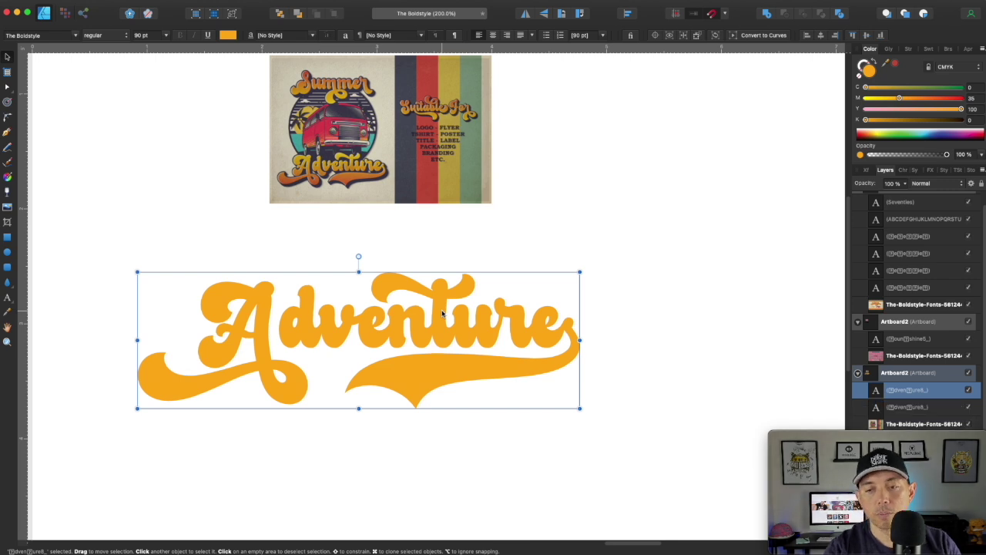
pyautogui.click(929, 408)
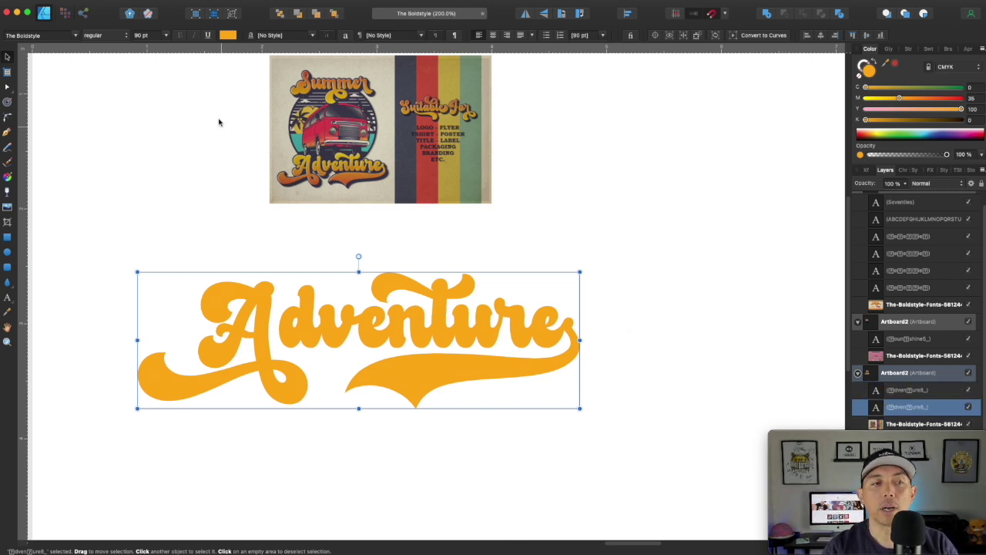
pyautogui.click(77, 35)
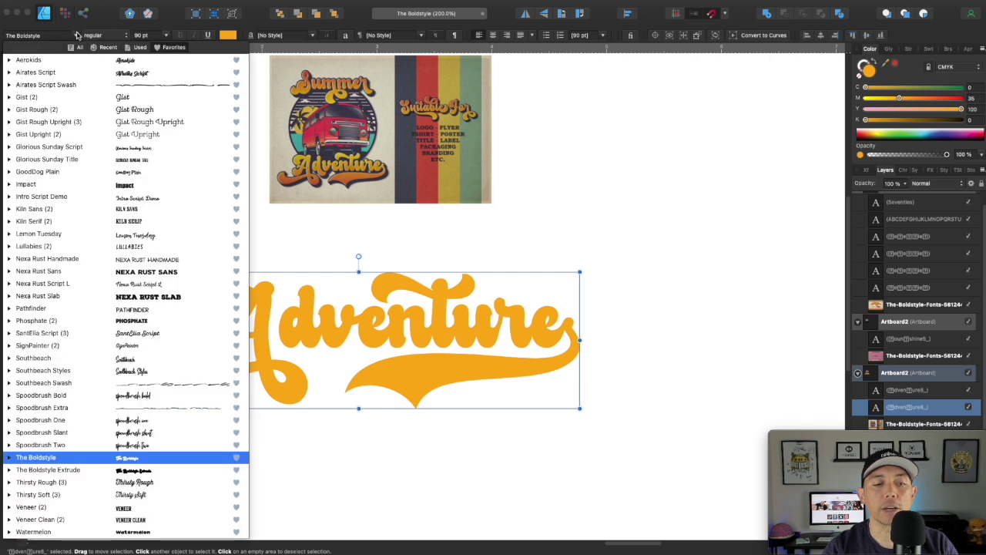
pyautogui.click(149, 469)
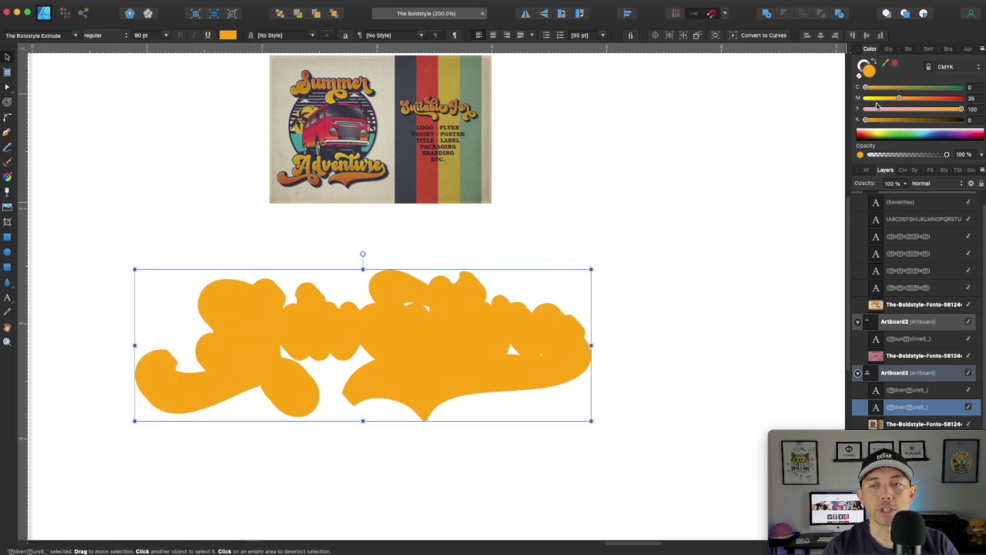
# Fill the Extrude copy of Adventure with the dark navy sampled from the reference image, and deselect.
pyautogui.moveTo(897, 64); pyautogui.dragTo(405, 155)
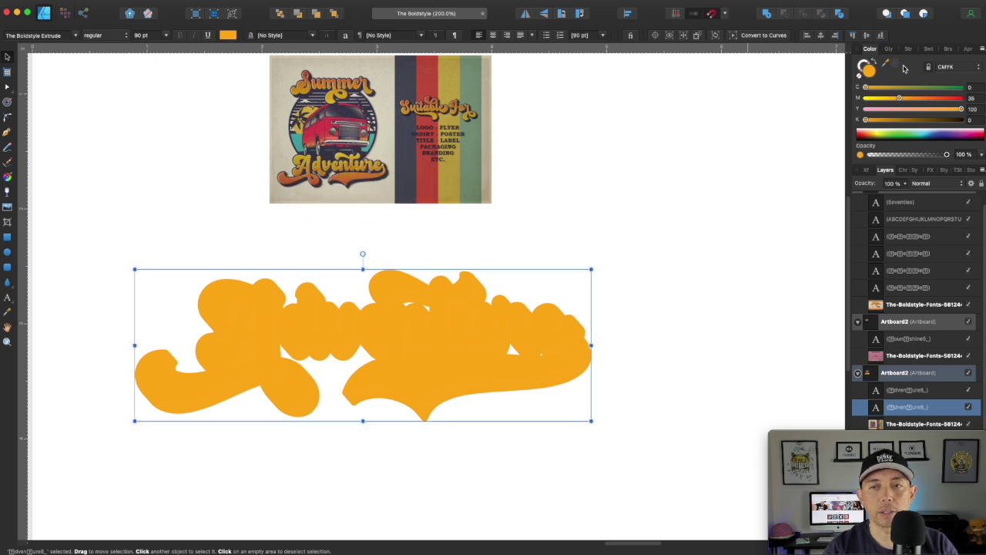
pyautogui.click(894, 66)
pyautogui.click(621, 183)
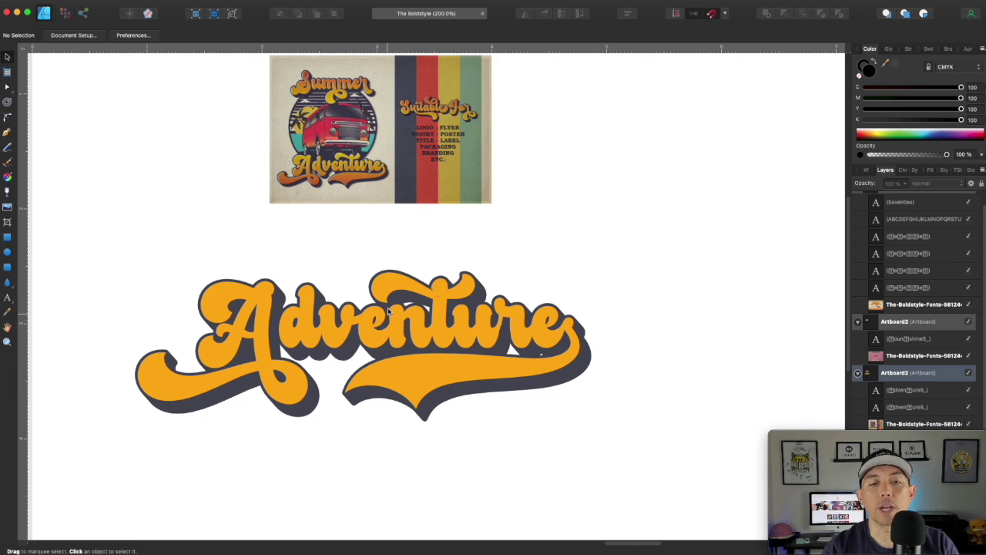
# Apply a vertical linear gradient to the front Adventure text and set its lower stop to CMYK 0, 58, 100, 16.
pyautogui.click(434, 292)
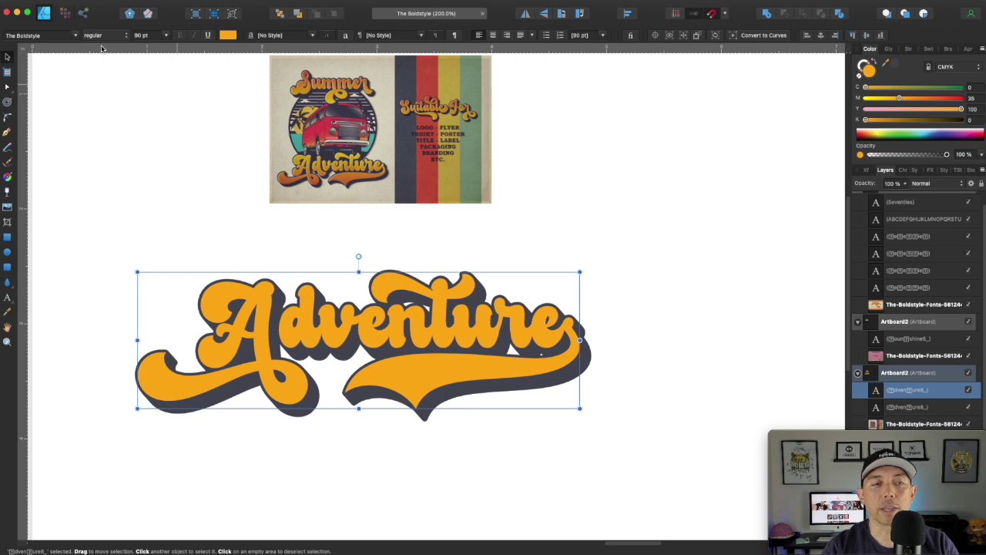
pyautogui.click(8, 177)
pyautogui.moveTo(407, 279); pyautogui.dragTo(409, 385)
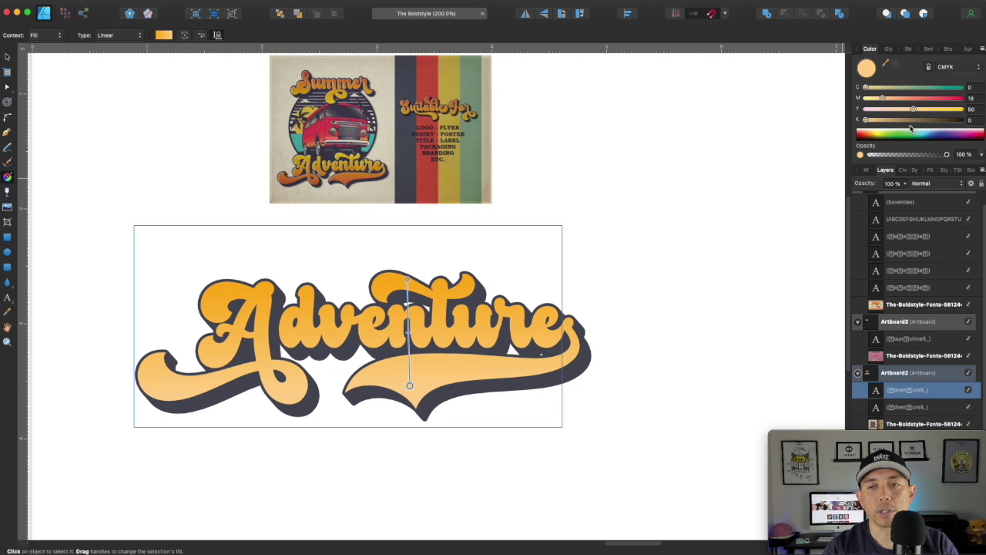
pyautogui.moveTo(911, 109); pyautogui.dragTo(932, 108)
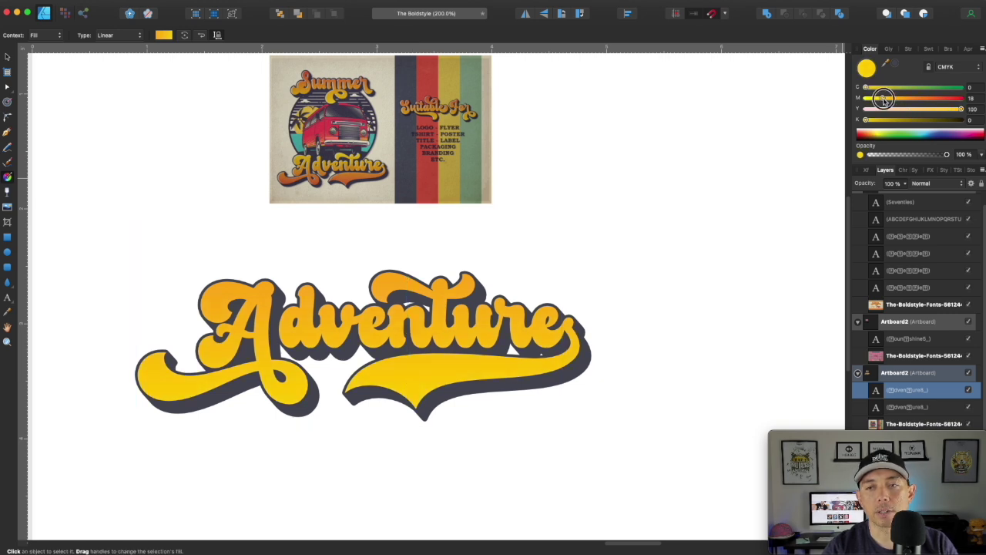
pyautogui.moveTo(882, 98); pyautogui.dragTo(921, 98)
pyautogui.moveTo(860, 122); pyautogui.dragTo(876, 125)
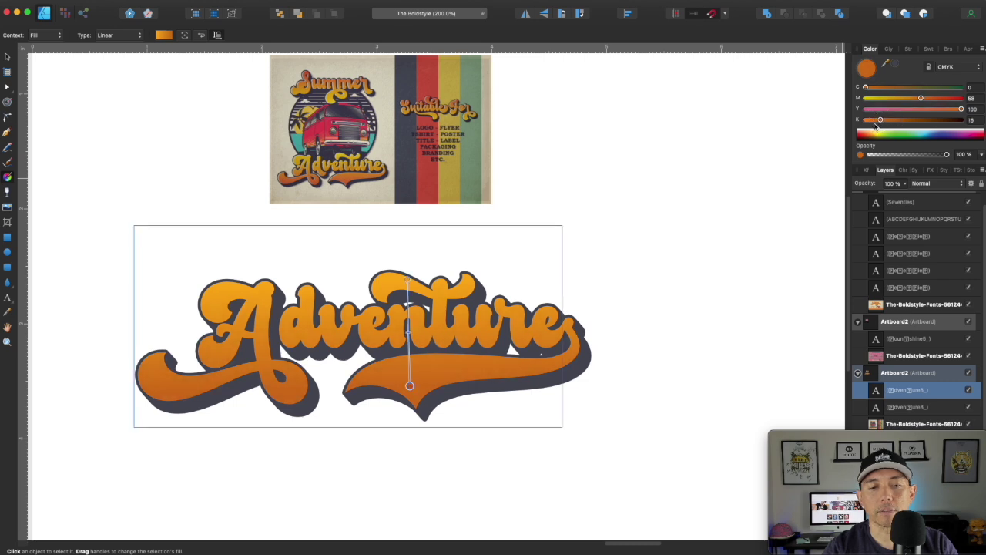
# Set the upper stop of the front Adventure text's gradient to a yellow of CMYK 0, 16, 87, 0.
pyautogui.click(407, 277)
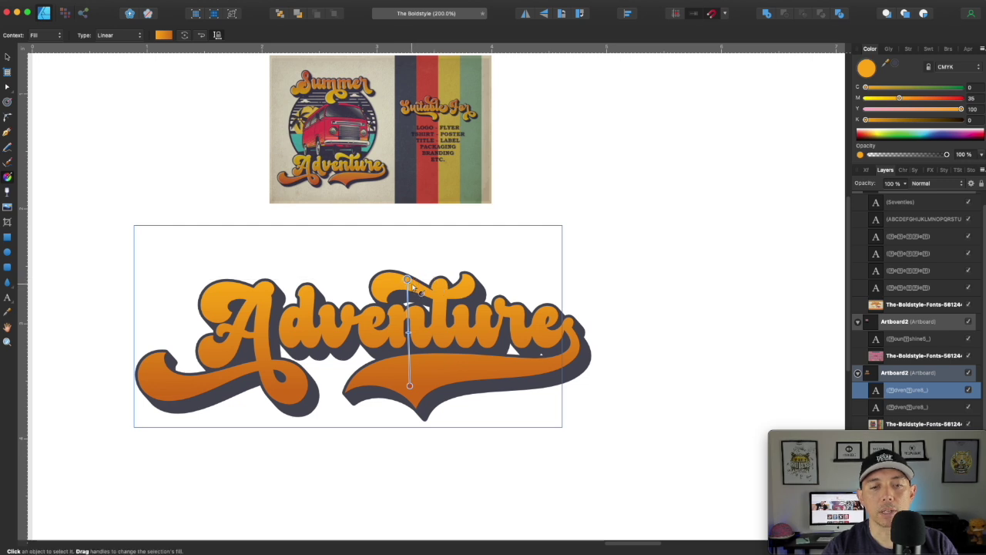
pyautogui.moveTo(899, 99)
pyautogui.mouseDown()
pyautogui.moveTo(873, 99)
pyautogui.moveTo(880, 99)
pyautogui.mouseUp()
pyautogui.moveTo(953, 110); pyautogui.dragTo(949, 109)
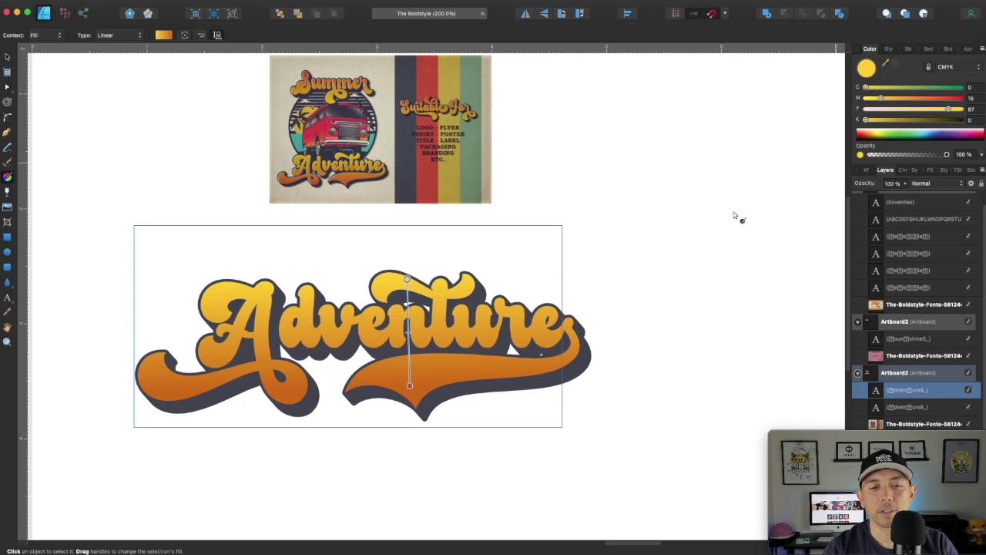
# Change the lower stop of the Adventure gradient to a magenta of CMYK 14, 100, 0, 0.
pyautogui.click(409, 385)
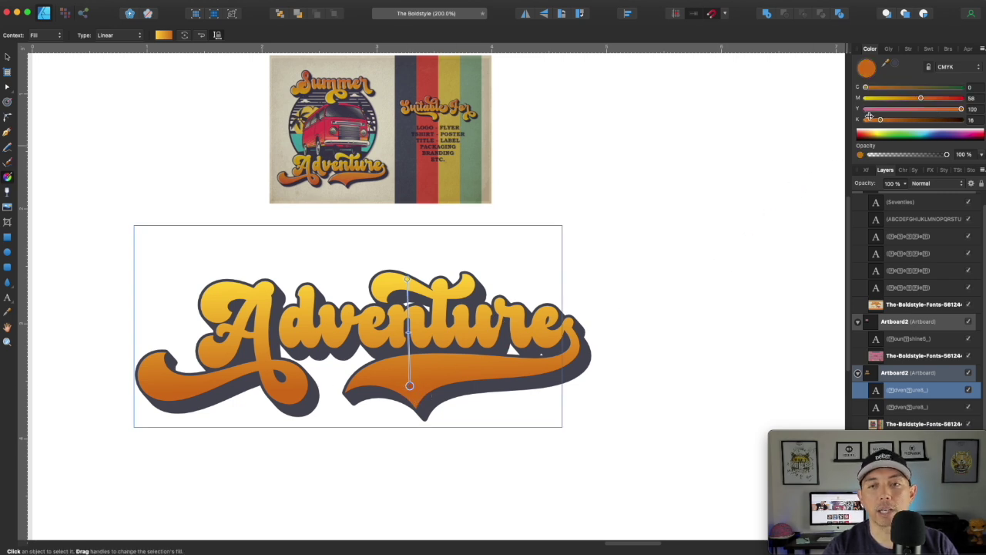
pyautogui.moveTo(866, 90); pyautogui.dragTo(725, 117)
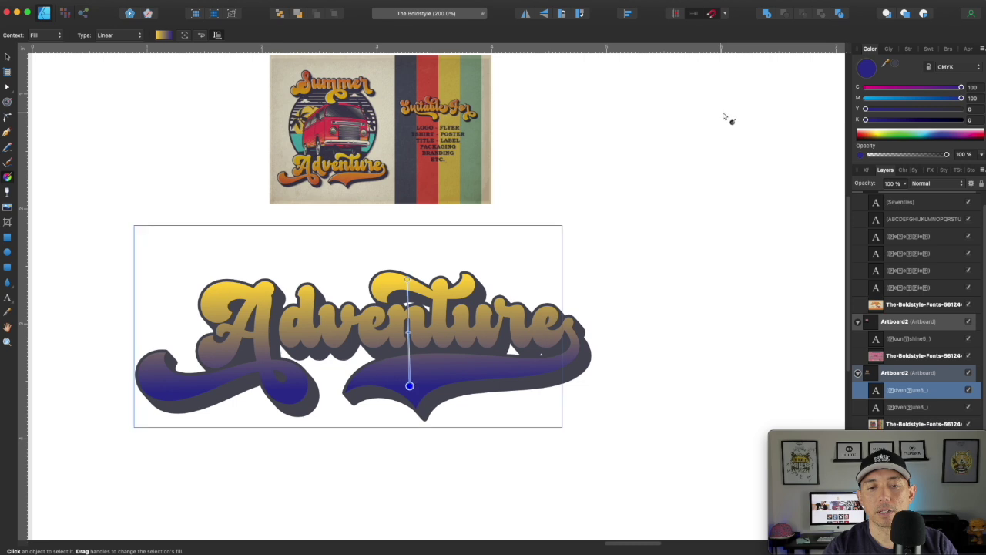
pyautogui.moveTo(962, 89); pyautogui.dragTo(878, 88)
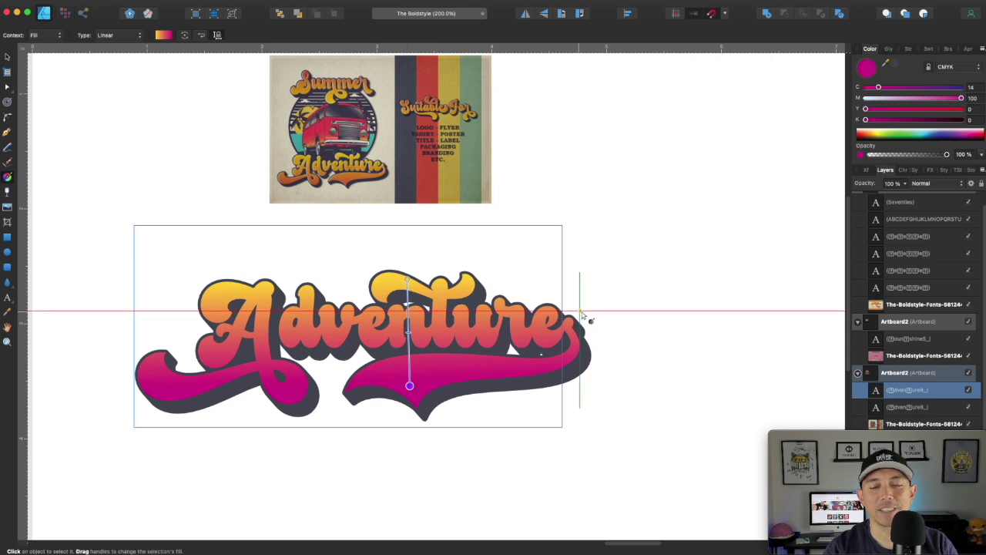
# Add a middle stop to the Adventure text's gradient between the yellow and magenta ends, and deselect the text.
pyautogui.click(409, 328)
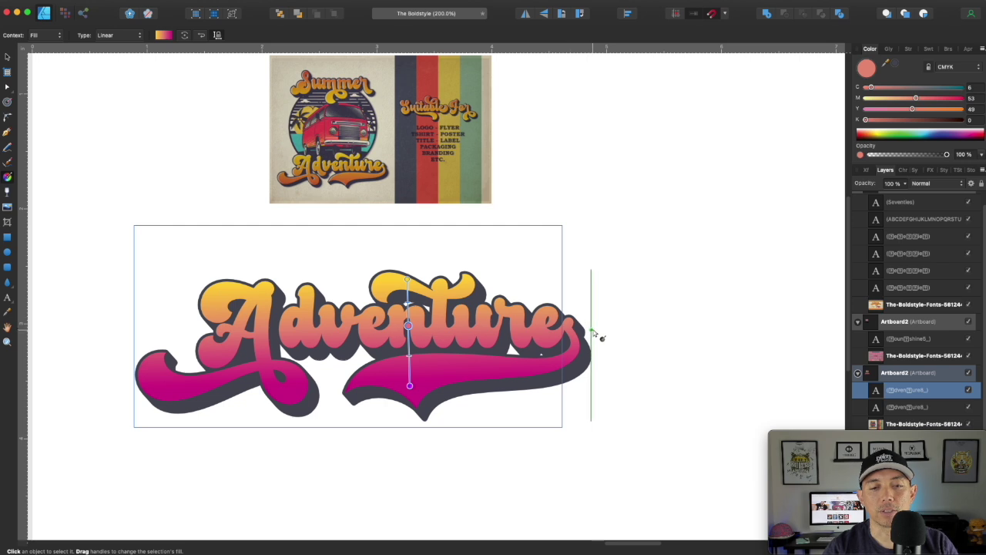
pyautogui.click(627, 275)
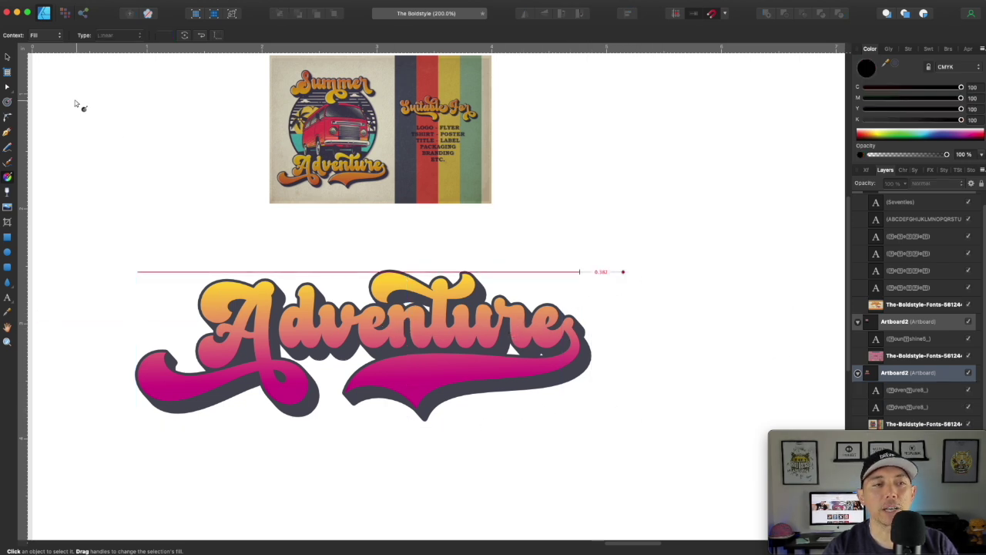
pyautogui.click(7, 58)
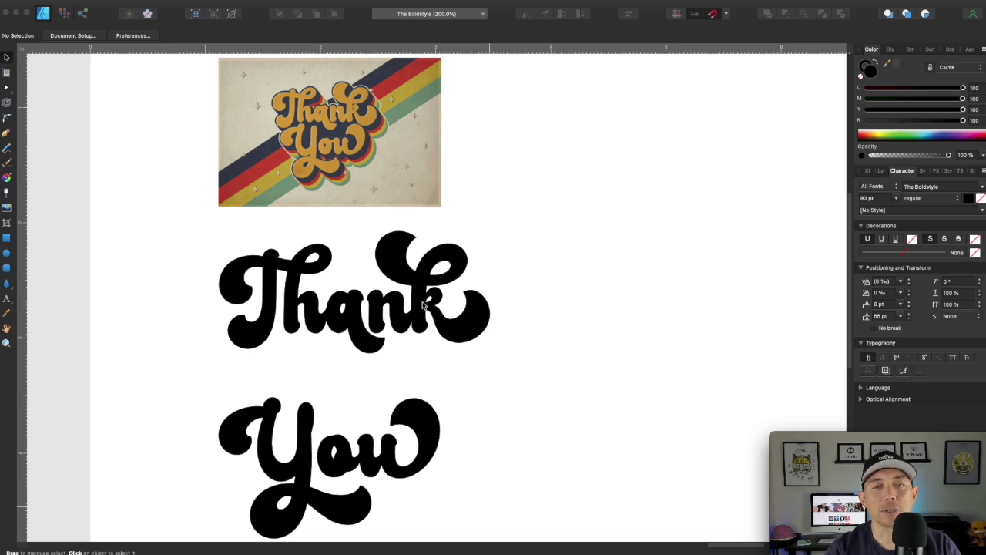
# Tighten the line spacing of the whole Thank You text by setting its leading to 59 pt.
pyautogui.doubleClick(299, 308)
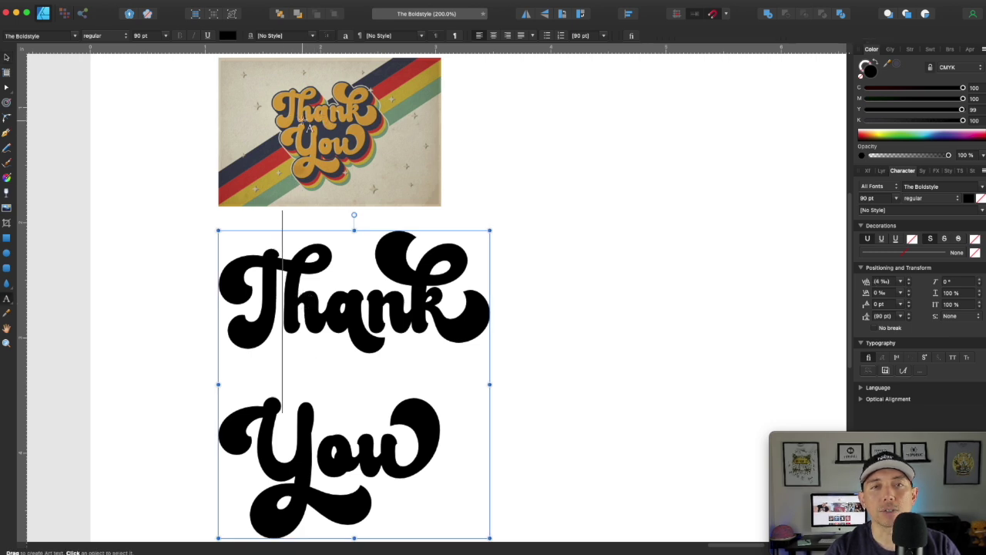
pyautogui.click(228, 290)
pyautogui.moveTo(228, 290); pyautogui.dragTo(466, 447)
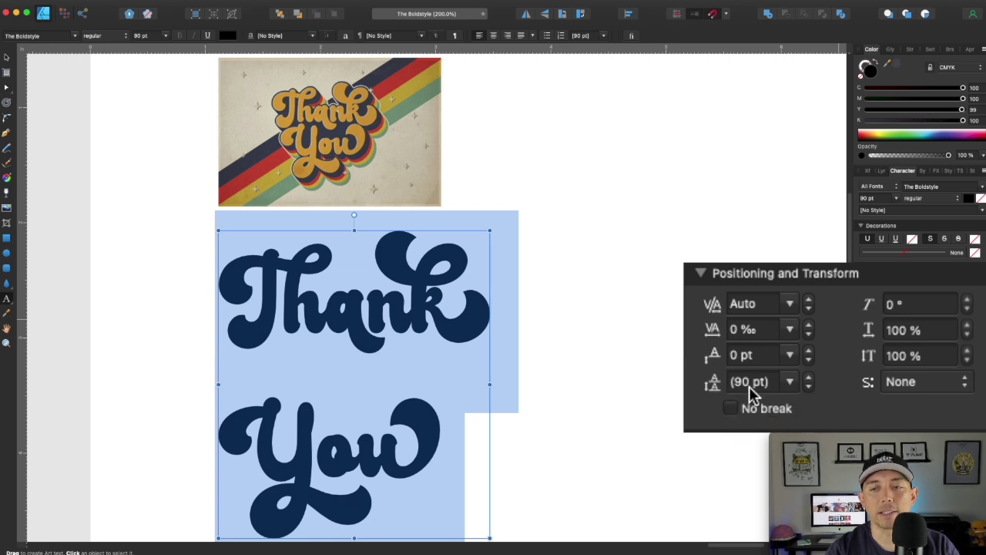
pyautogui.click(807, 389)
pyautogui.moveTo(806, 388); pyautogui.dragTo(806, 388)
pyautogui.click(809, 387)
pyautogui.click(808, 386)
pyautogui.click(808, 387)
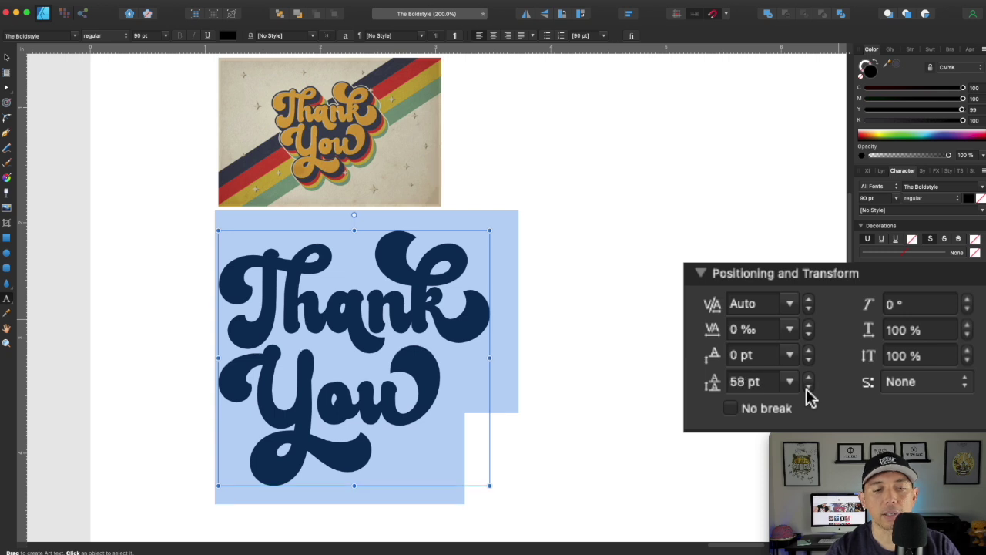
pyautogui.click(808, 387)
pyautogui.click(808, 387)
pyautogui.click(808, 387)
pyautogui.click(808, 387)
pyautogui.click(808, 387)
pyautogui.click(808, 386)
pyautogui.click(808, 377)
pyautogui.click(808, 377)
pyautogui.click(809, 377)
pyautogui.click(808, 377)
pyautogui.click(808, 378)
pyautogui.click(808, 378)
pyautogui.click(809, 378)
pyautogui.click(809, 377)
pyautogui.click(808, 378)
pyautogui.click(808, 378)
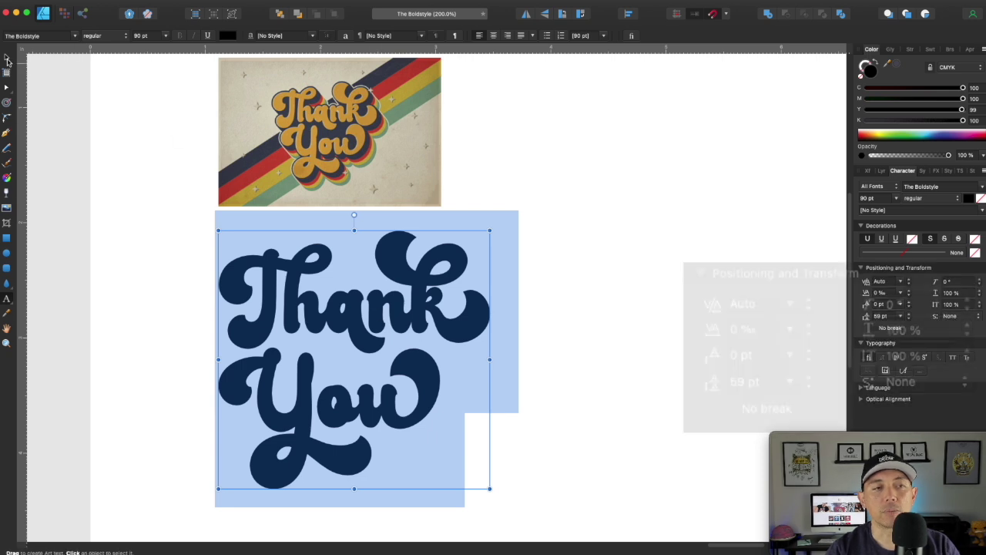
pyautogui.press('Escape')
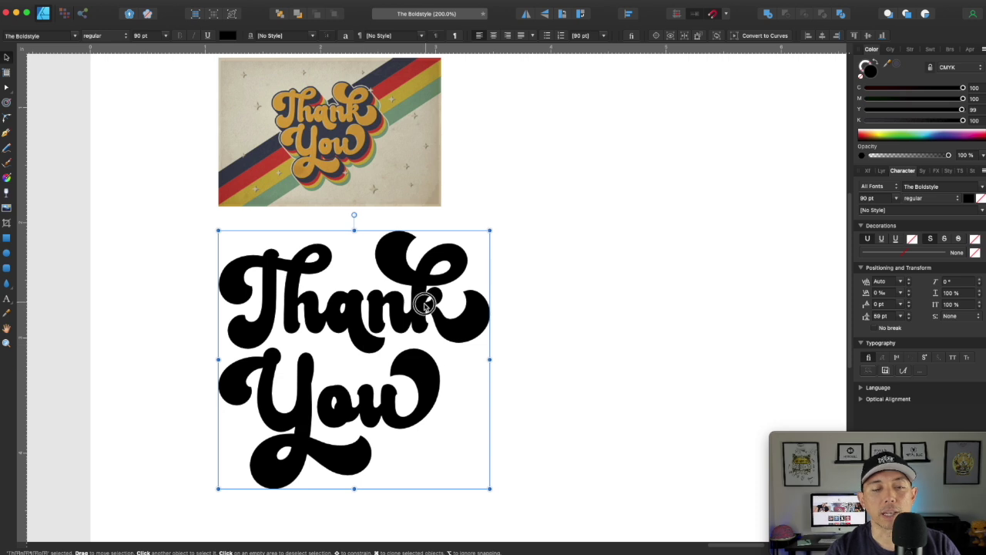
# Shift the Thank You text slightly left, fill it with the orange sampled from the reference lettering, and deselect.
pyautogui.moveTo(427, 303); pyautogui.dragTo(422, 304)
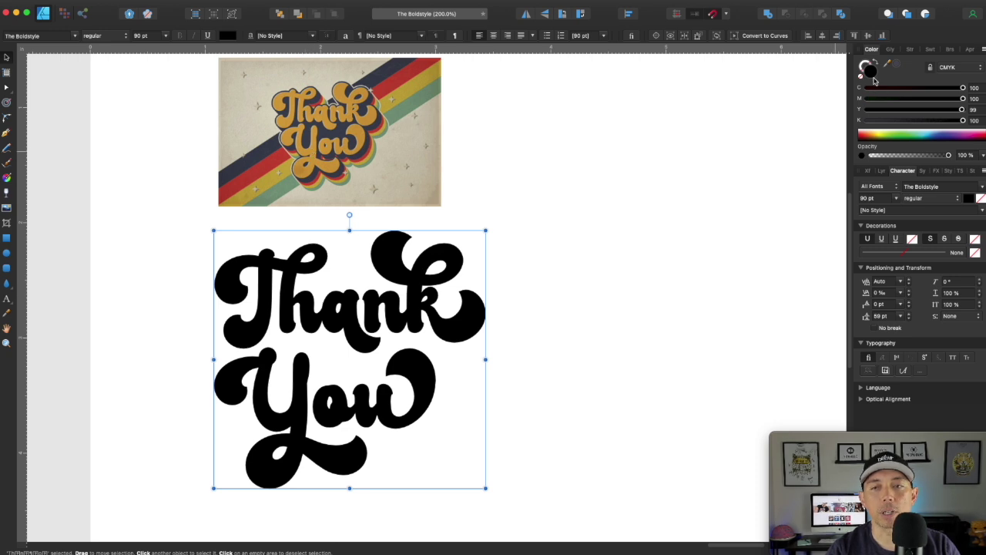
pyautogui.moveTo(892, 66); pyautogui.dragTo(359, 116)
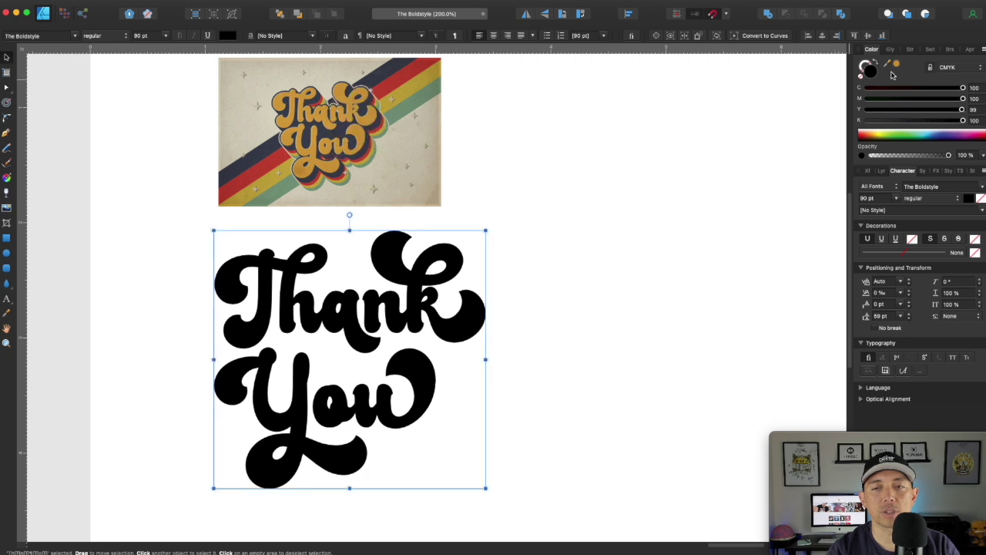
pyautogui.click(898, 67)
pyautogui.click(569, 279)
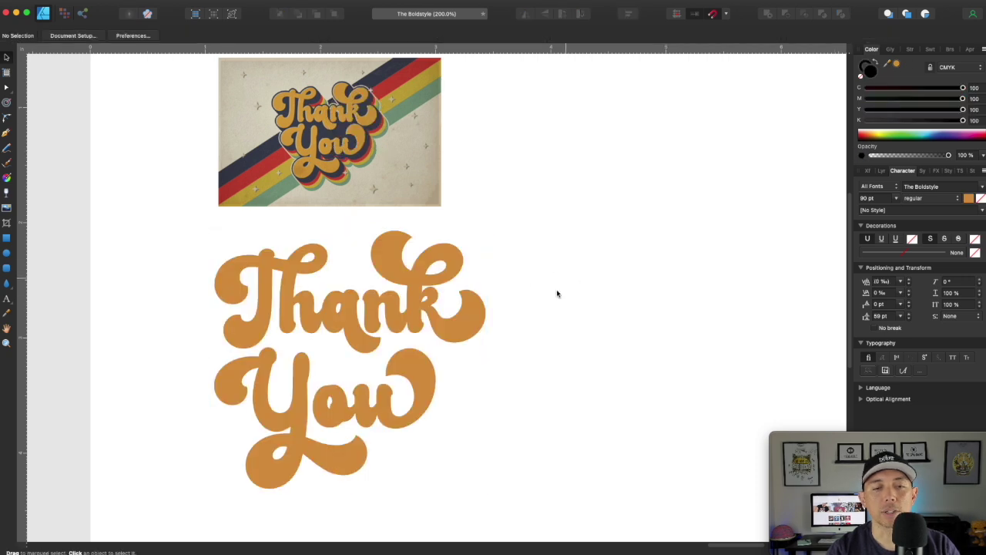
# Create a lower copy of the Thank You text in The Boldstyle Extrude, filled with the dark navy sampled from the reference image.
pyautogui.click(458, 332)
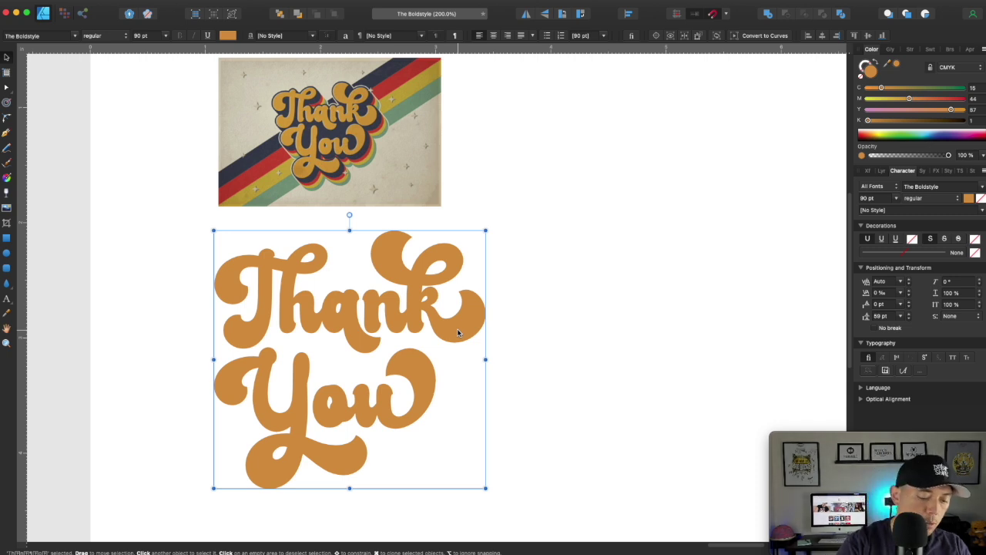
pyautogui.click(886, 170)
pyautogui.scroll(-3, 927, 322)
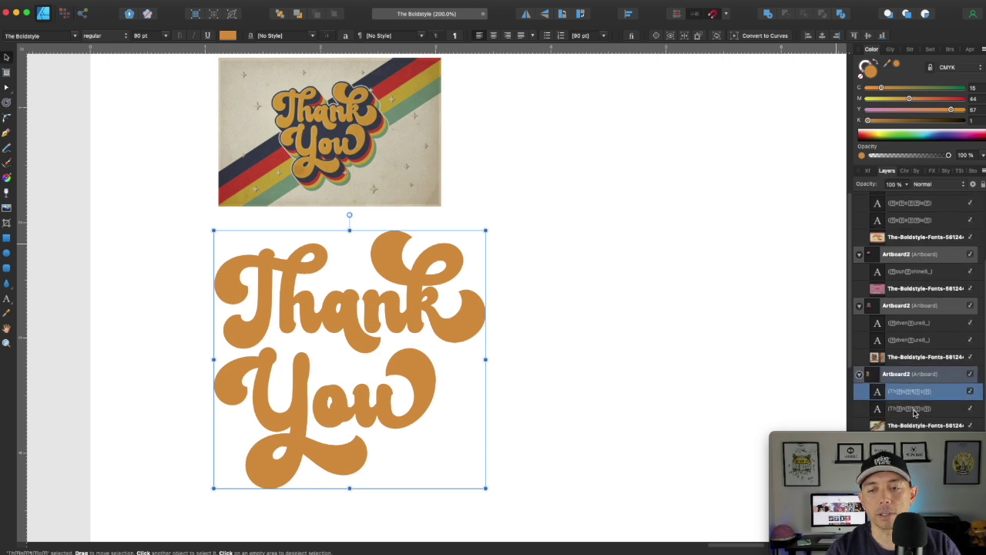
pyautogui.click(914, 409)
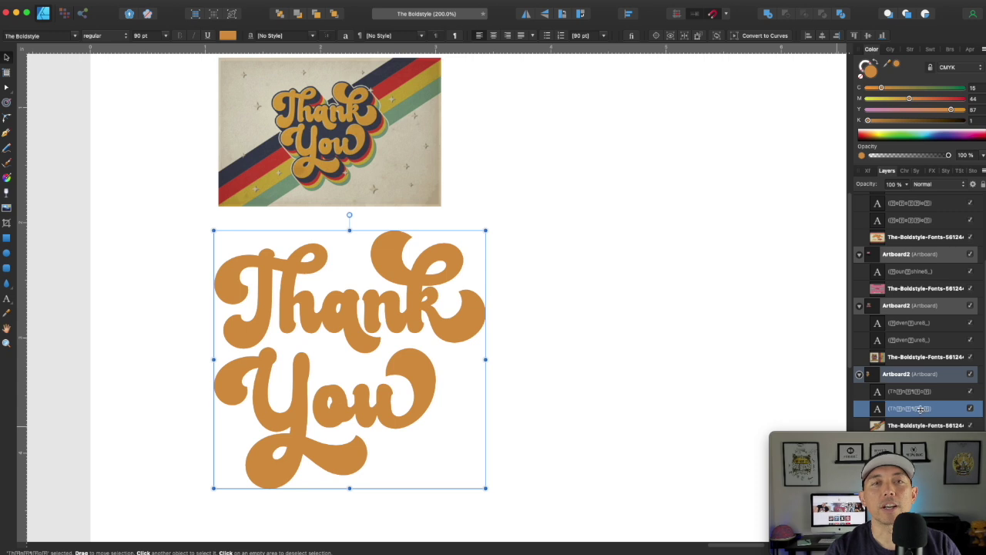
pyautogui.click(71, 37)
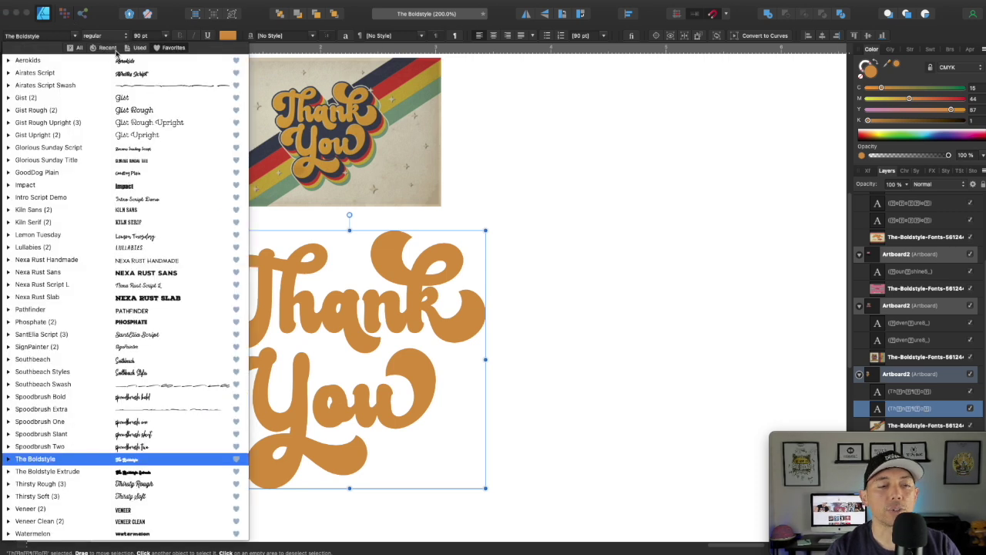
pyautogui.click(165, 472)
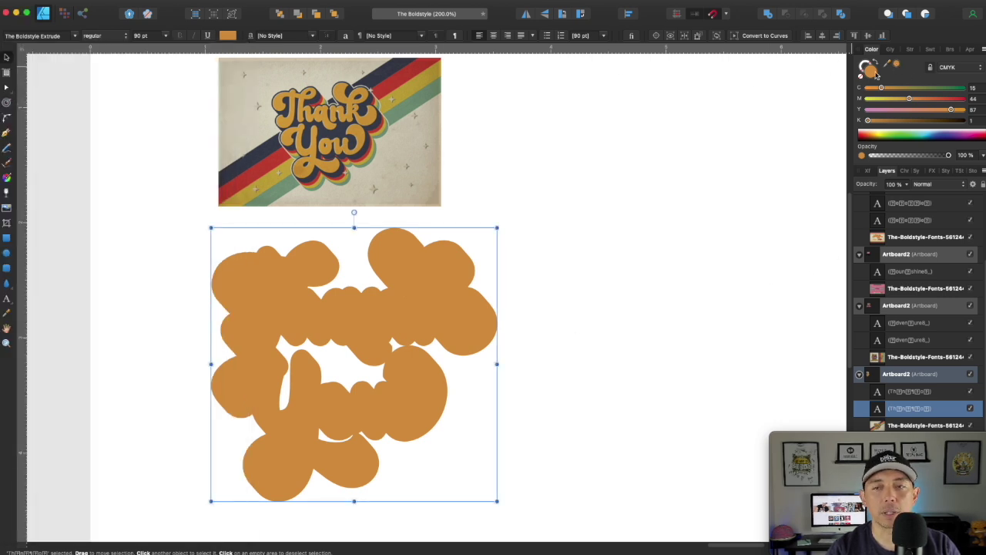
pyautogui.moveTo(896, 66); pyautogui.dragTo(322, 128)
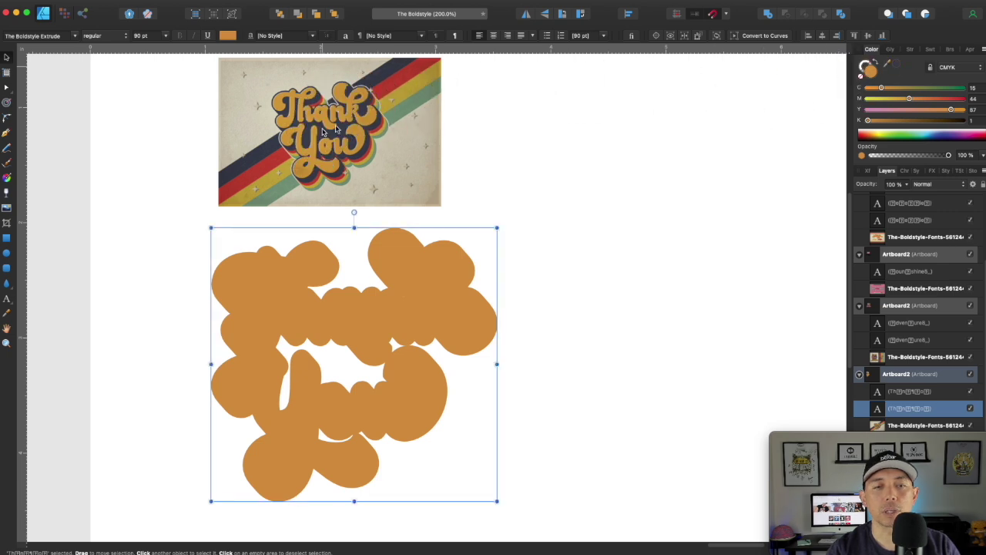
pyautogui.click(894, 66)
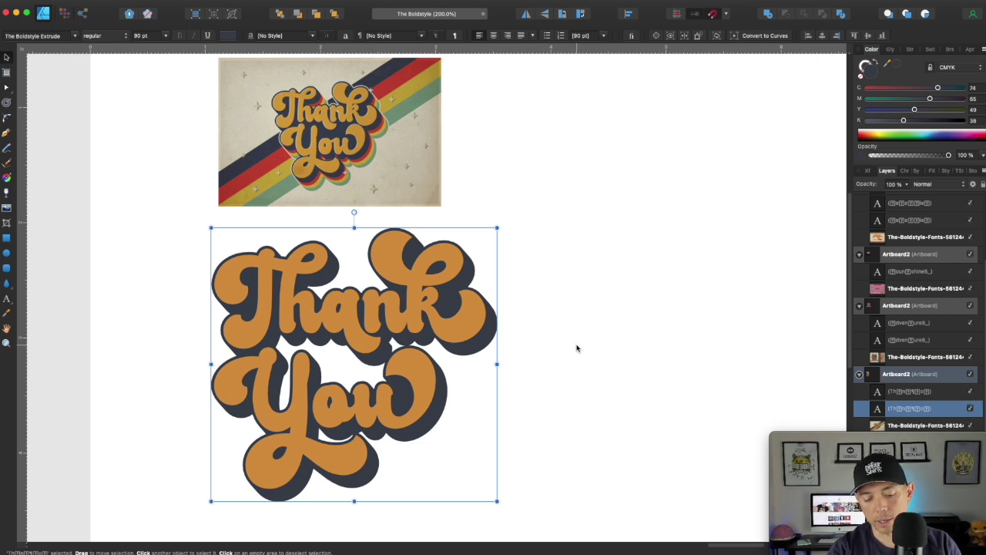
# Duplicate the navy Extrude text and fill the lower copy in the layer order with the red sampled from the reference image.
pyautogui.press('super+j')
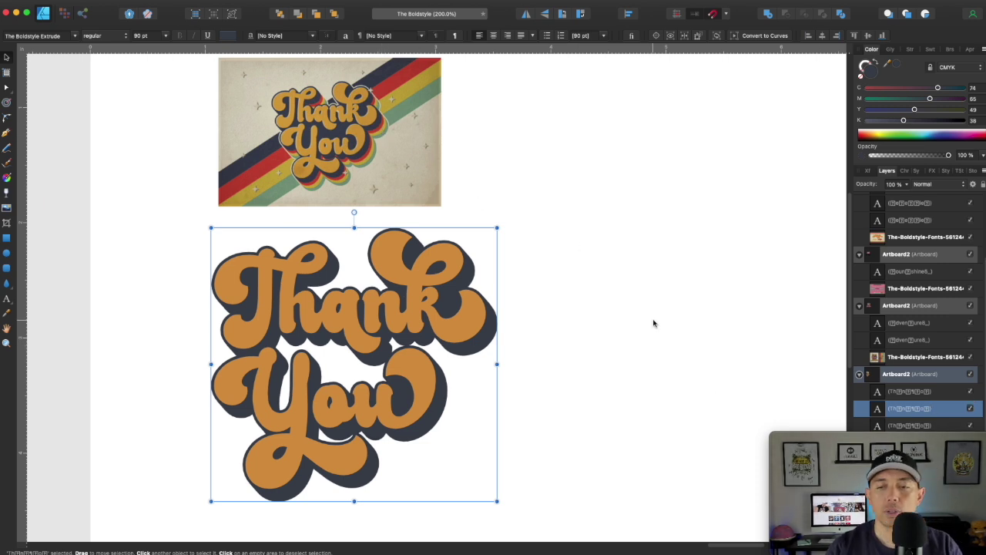
pyautogui.scroll(-1, 925, 389)
pyautogui.click(929, 411)
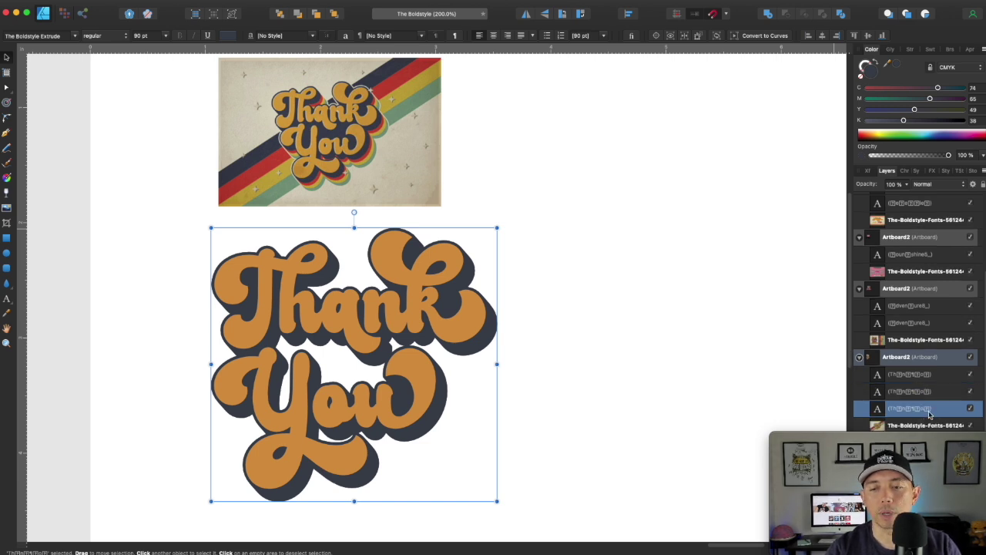
pyautogui.moveTo(887, 64); pyautogui.dragTo(402, 76)
pyautogui.click(897, 66)
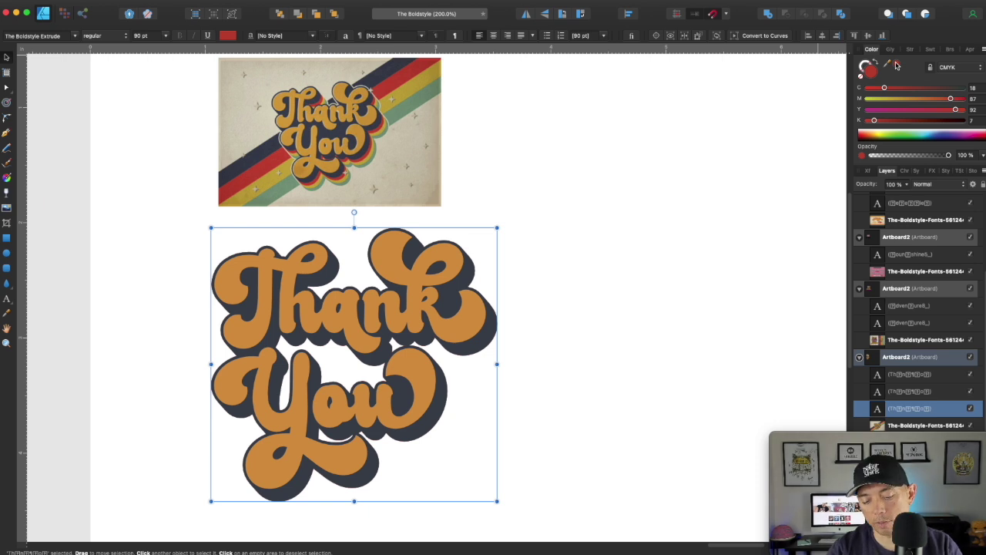
# Offset the red Extrude copy five nudges down and five nudges right behind the navy one.
pyautogui.press('Down')
pyautogui.press('Down')
pyautogui.press('Down')
pyautogui.press('Down')
pyautogui.press('Down')
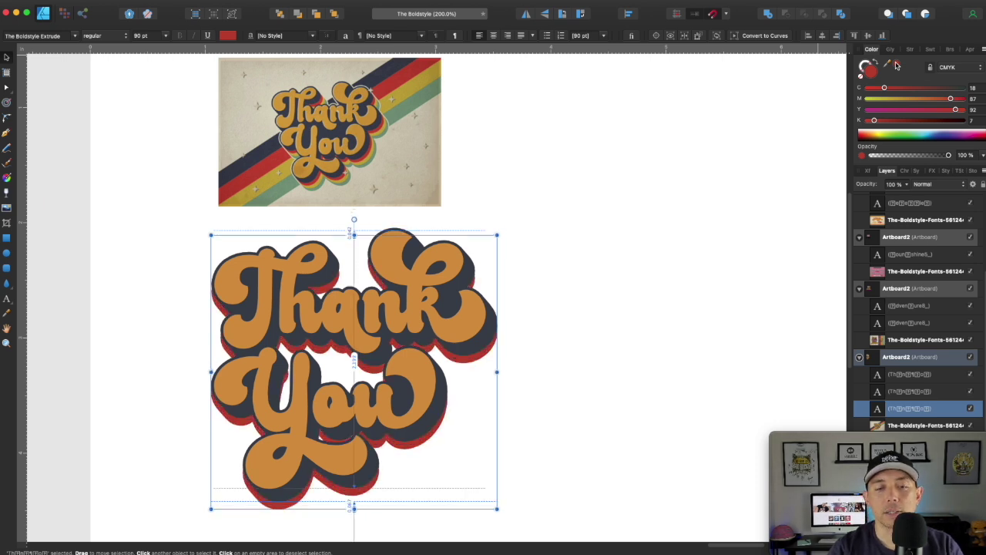
pyautogui.press('Right')
pyautogui.press('Right')
pyautogui.press('Right')
pyautogui.press('Right')
pyautogui.press('Right')
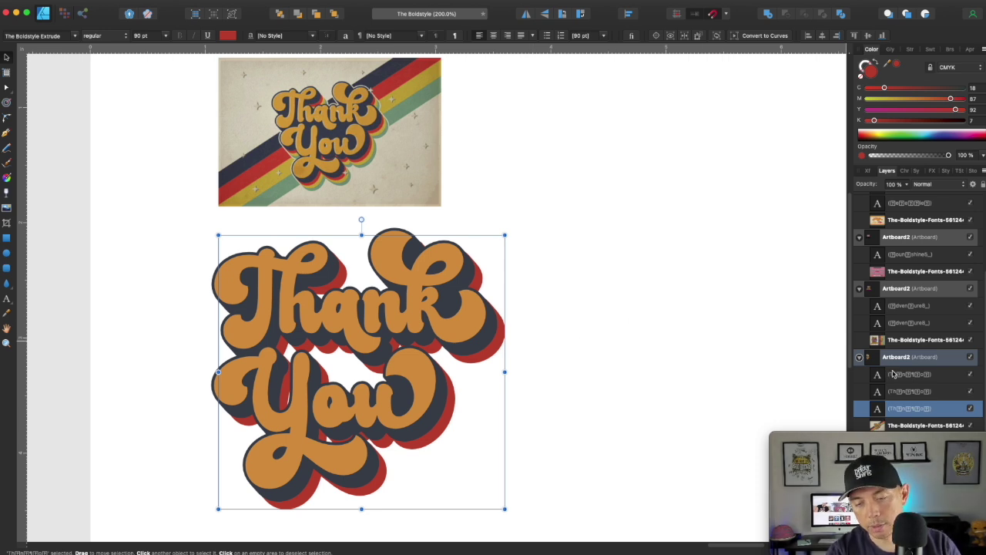
# Add a lower copy of the red Extrude text in the mustard yellow sampled from the reference, offset five nudges down and five right.
pyautogui.scroll(-2, 893, 374)
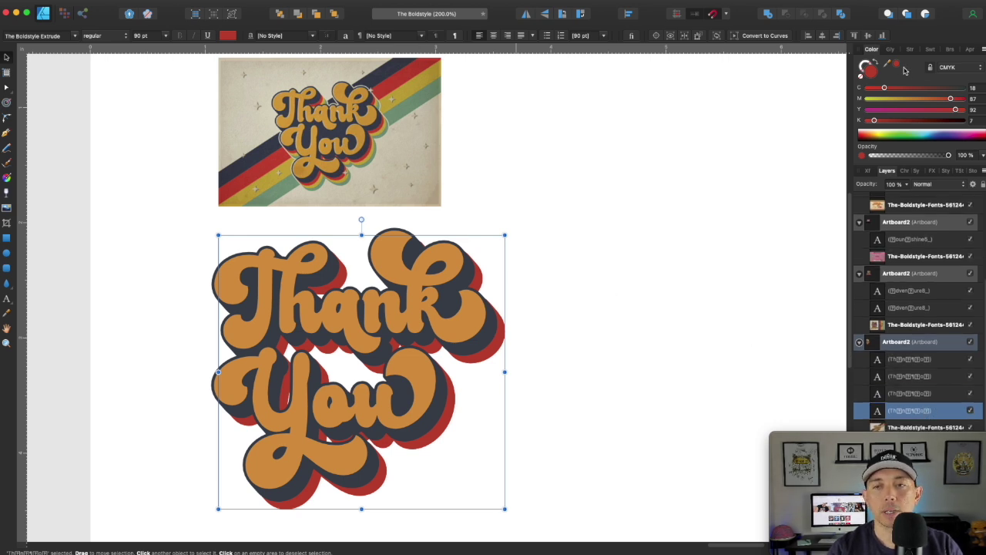
pyautogui.moveTo(886, 64); pyautogui.dragTo(410, 87)
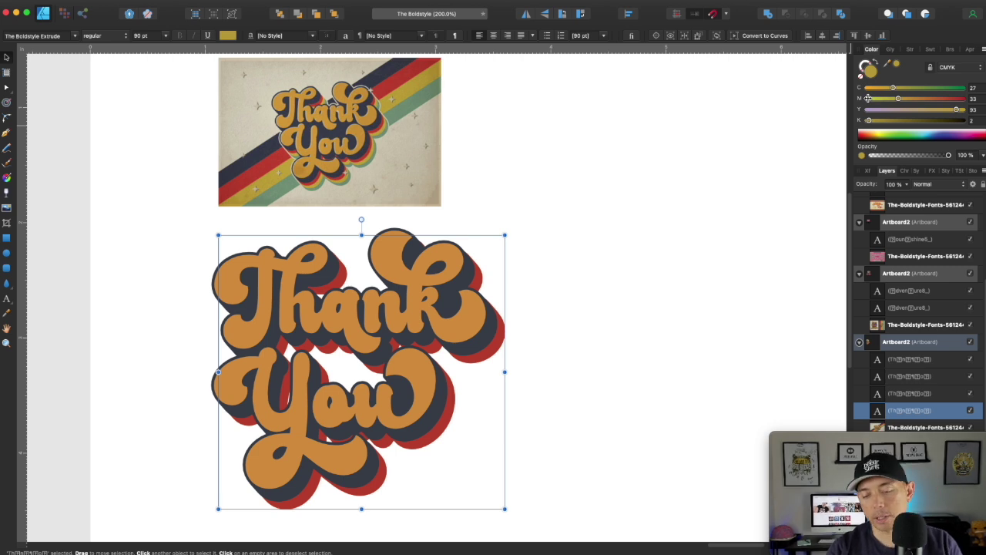
pyautogui.press('Down')
pyautogui.press('Down')
pyautogui.press('Down')
pyautogui.press('Down')
pyautogui.press('Down')
pyautogui.press('Right')
pyautogui.press('Right')
pyautogui.press('Right')
pyautogui.press('Right')
pyautogui.press('Right')
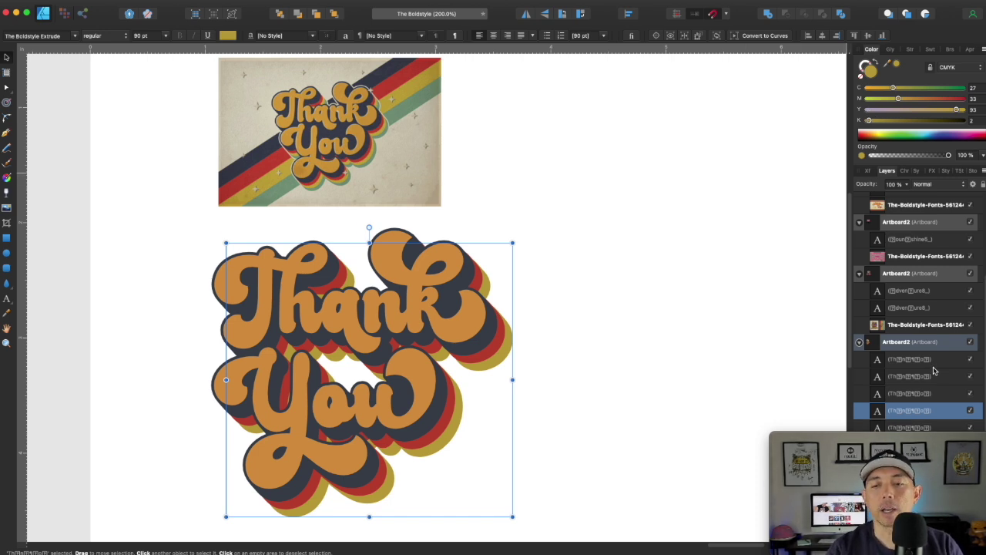
# Duplicate the mustard Extrude text and fill the lowest copy with the green sampled from the reference image.
pyautogui.scroll(-1, 912, 426)
pyautogui.click(912, 421)
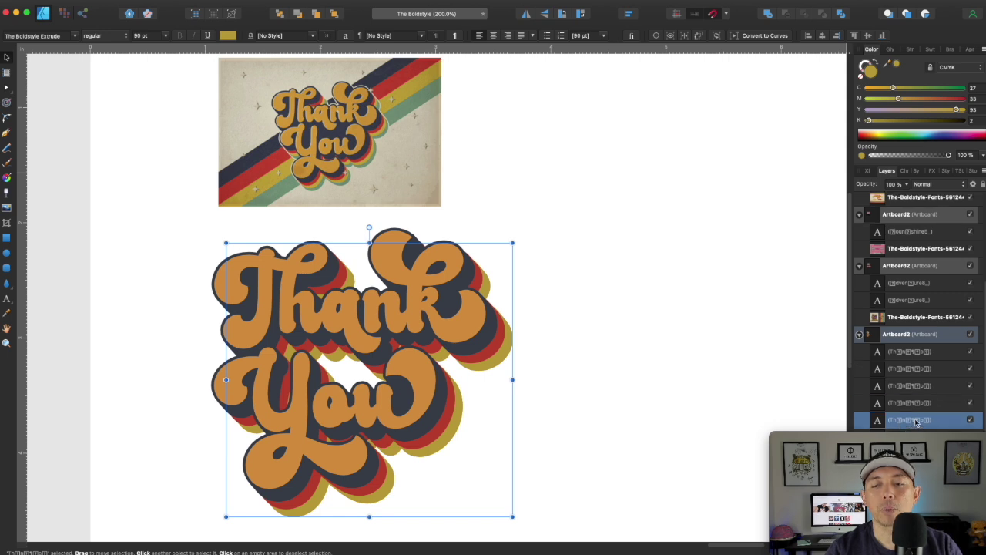
pyautogui.moveTo(897, 61); pyautogui.dragTo(409, 103)
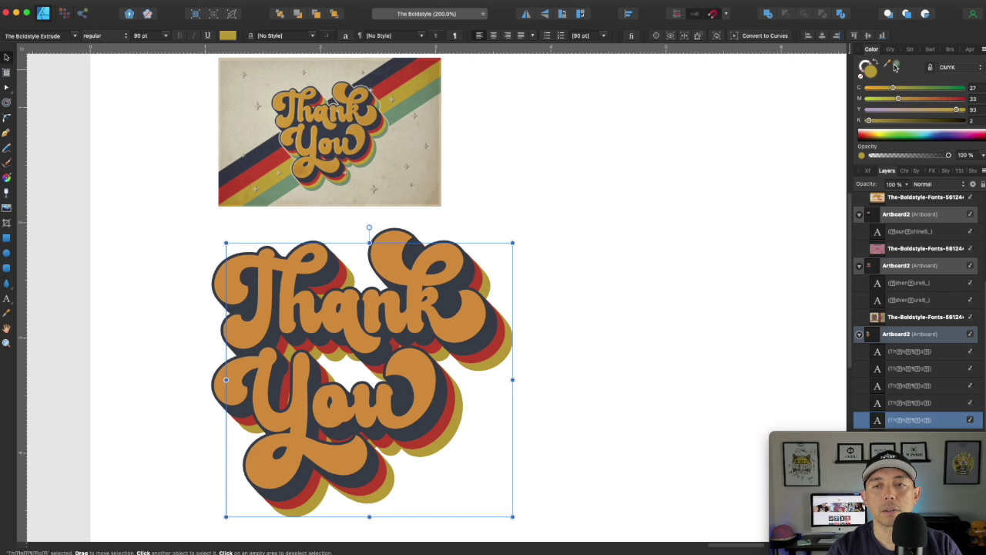
pyautogui.click(897, 63)
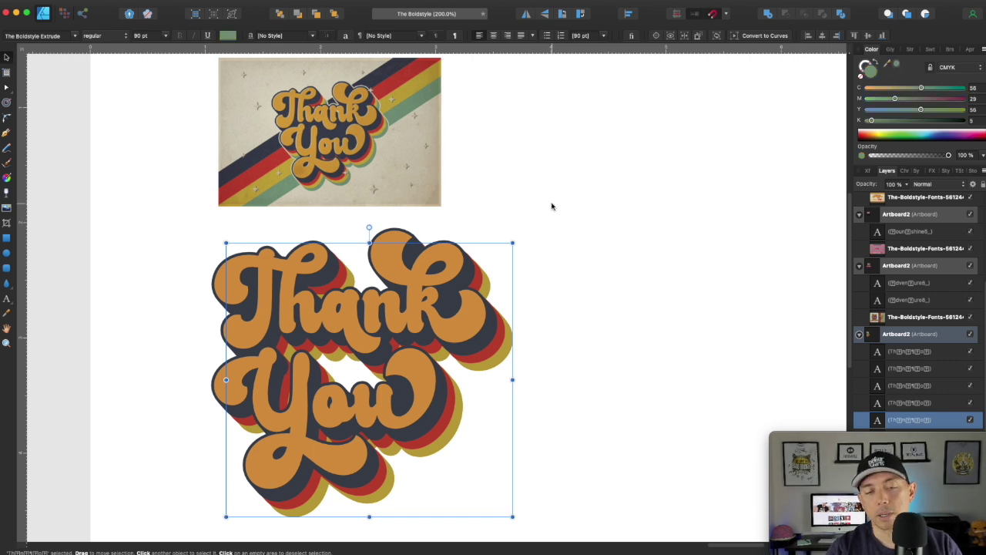
# Offset the green Extrude copy five nudges right and five nudges down behind the mustard one.
pyautogui.press('Right')
pyautogui.press('Right')
pyautogui.press('Right')
pyautogui.press('Right')
pyautogui.press('Right')
pyautogui.press('Down')
pyautogui.press('Down')
pyautogui.press('Down')
pyautogui.press('Down')
pyautogui.press('Down')
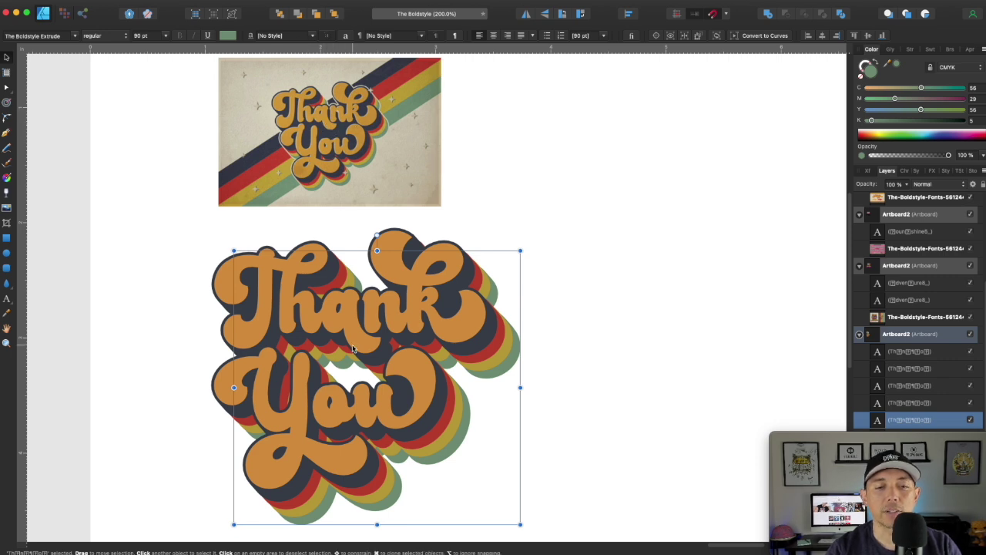
# Draw a closed straight-sided Pen shape over the gap between "Thank" and "You" to cover the colours showing through.
pyautogui.click(634, 370)
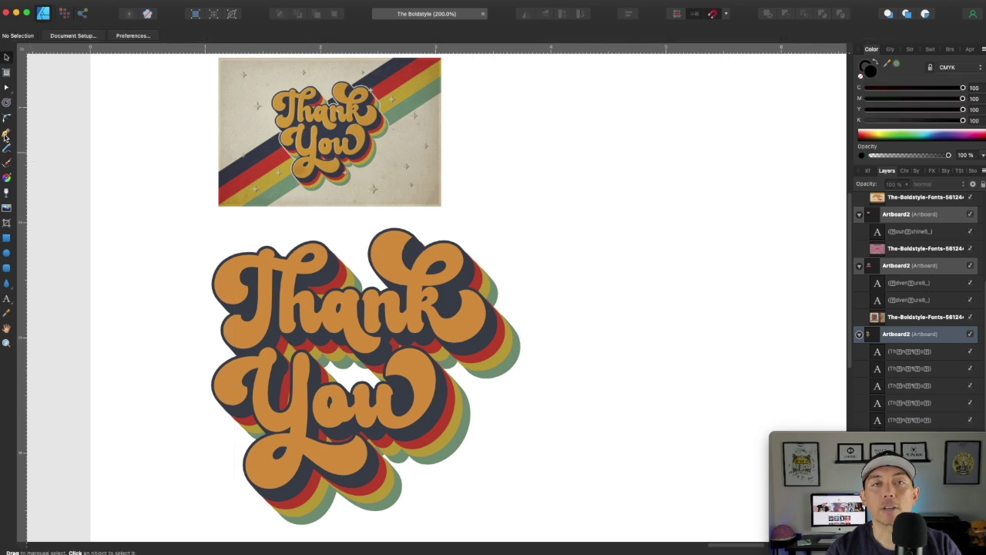
pyautogui.click(6, 133)
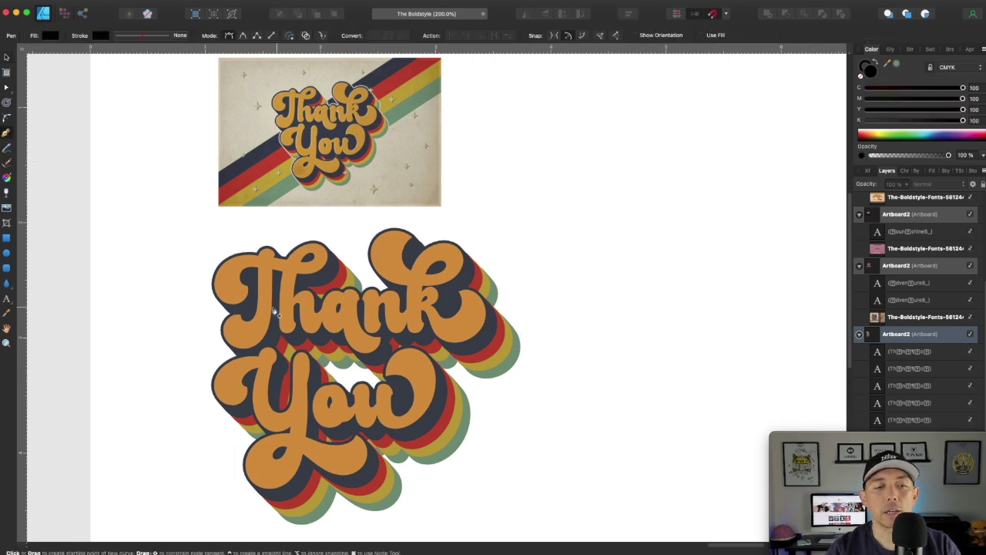
pyautogui.click(263, 310)
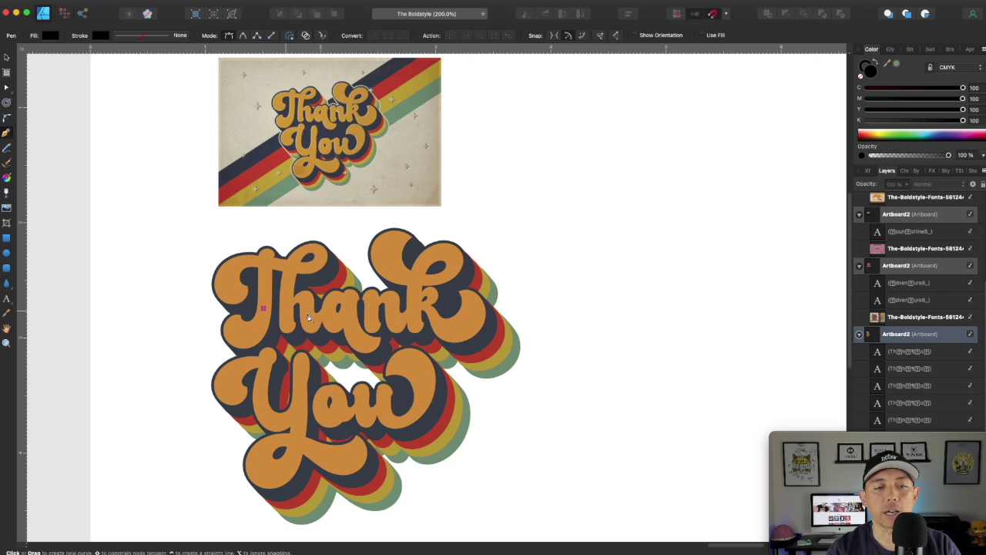
pyautogui.click(411, 311)
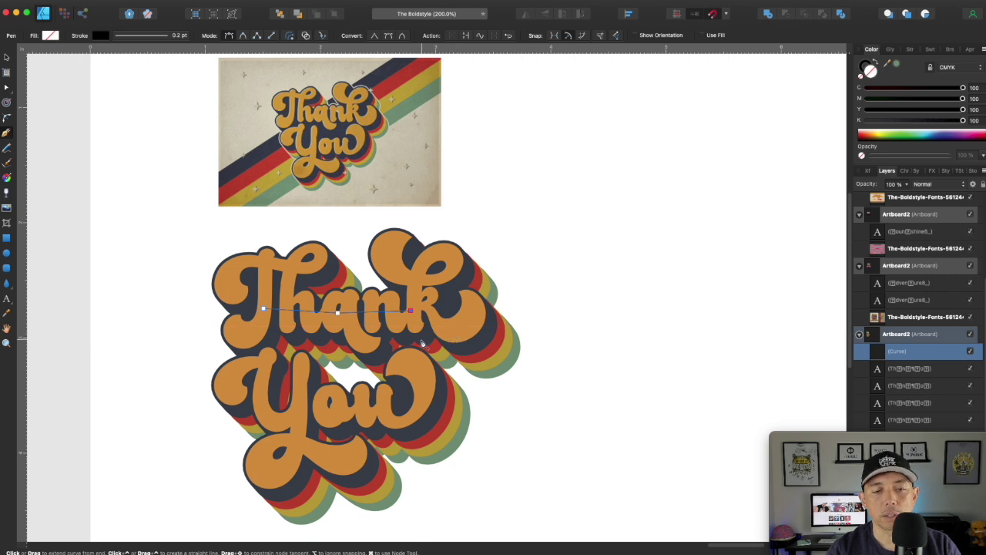
pyautogui.click(452, 352)
pyautogui.click(440, 372)
pyautogui.click(397, 413)
pyautogui.click(289, 412)
pyautogui.click(267, 420)
pyautogui.click(262, 395)
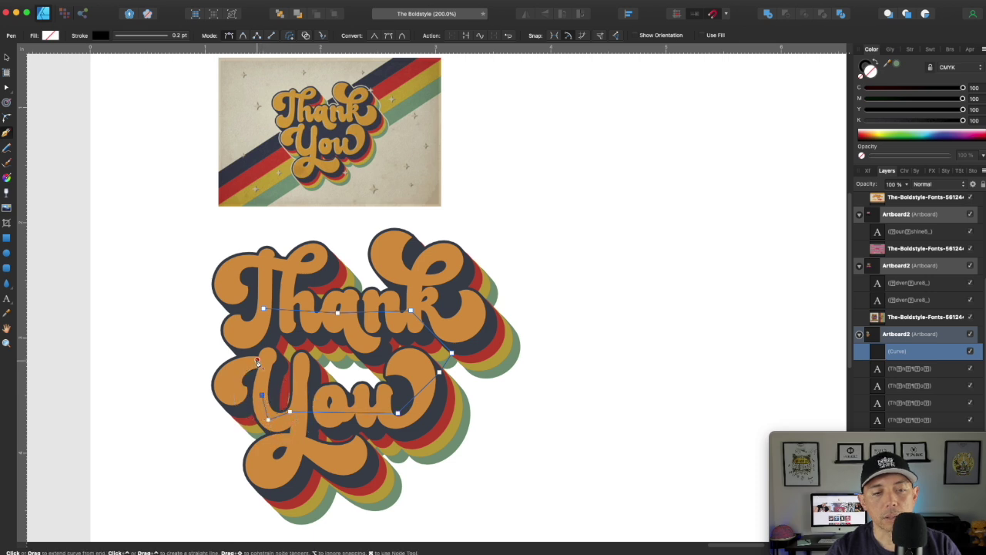
pyautogui.click(250, 353)
pyautogui.click(247, 324)
pyautogui.click(262, 309)
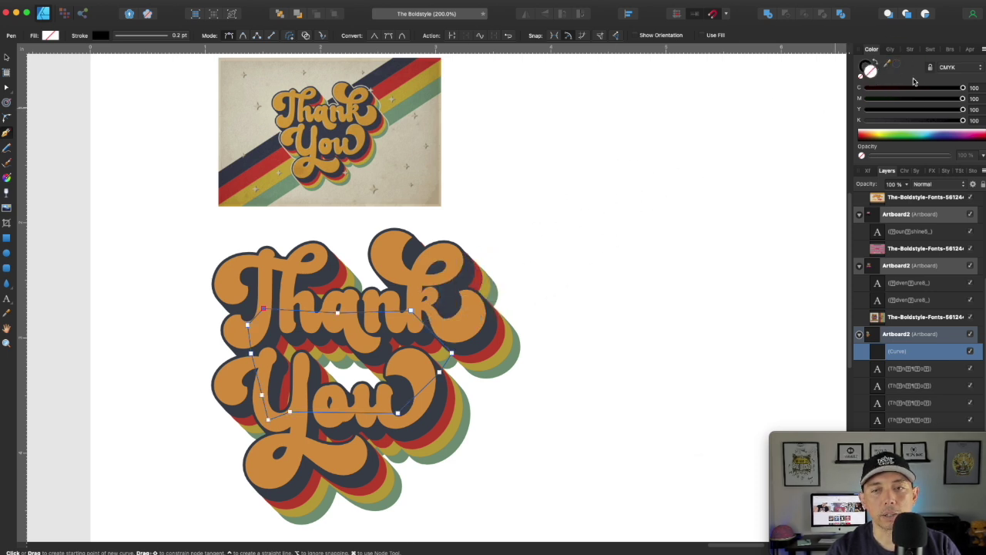
# Fill the Pen shape with the sampled navy, remove its stroke, and place it directly beneath the orange "Thank You" text.
pyautogui.click(894, 66)
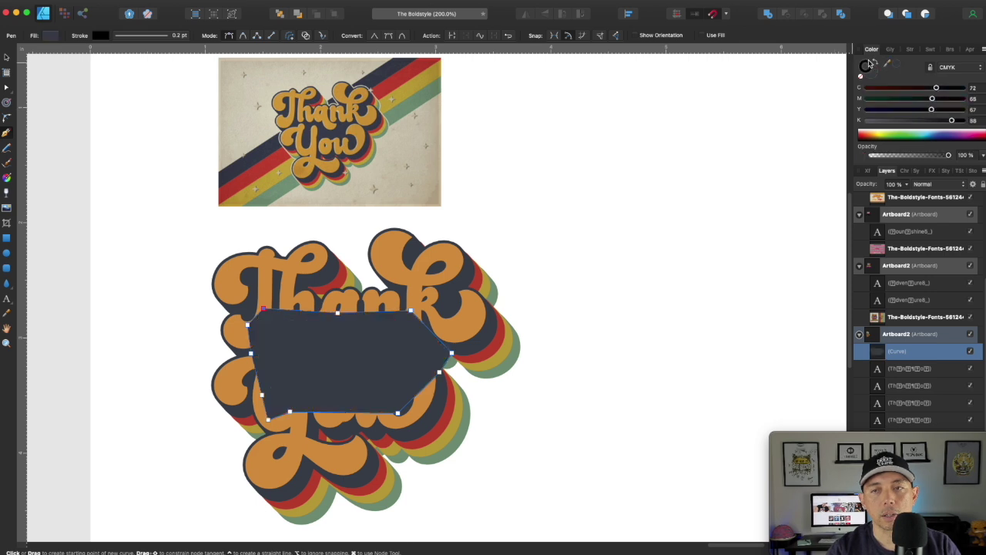
pyautogui.click(861, 77)
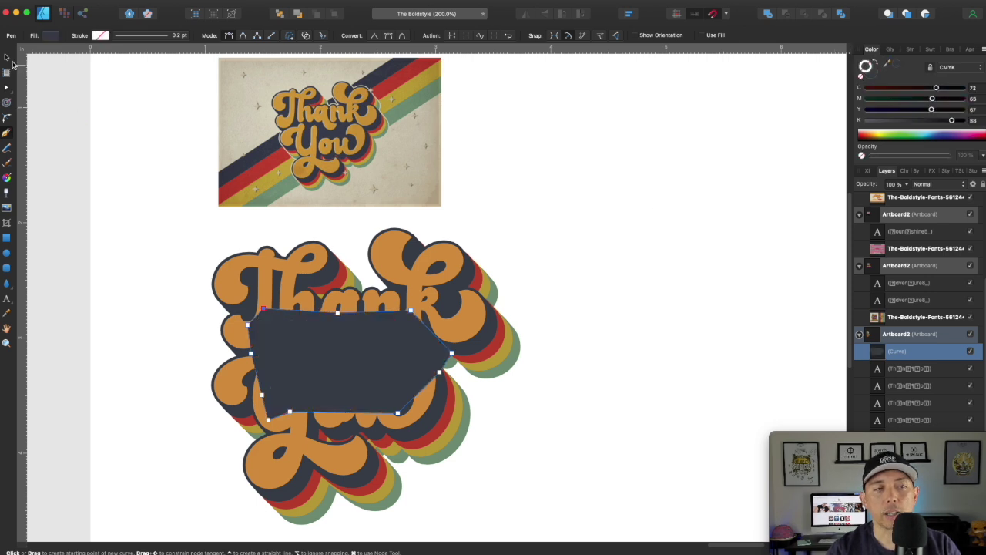
pyautogui.press('v')
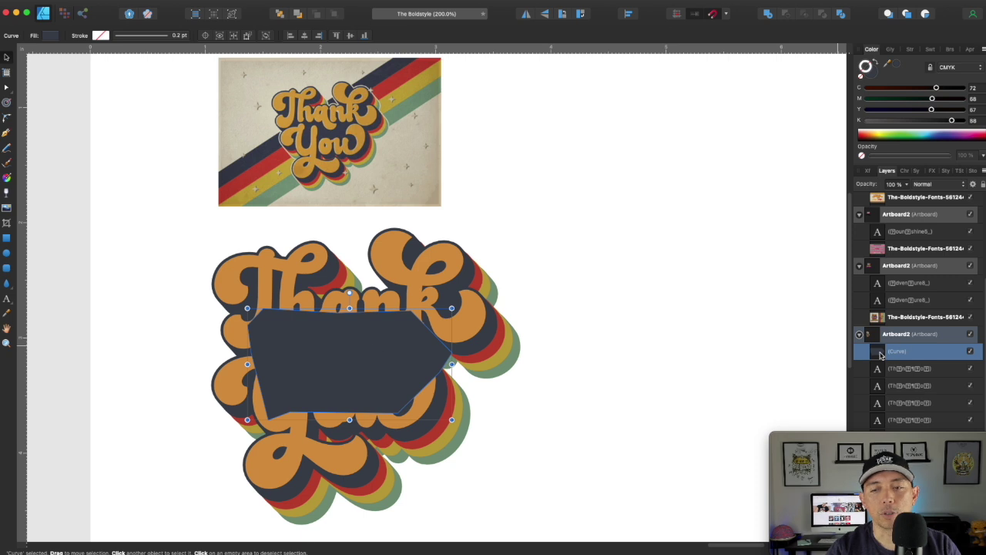
pyautogui.moveTo(882, 353); pyautogui.dragTo(871, 375)
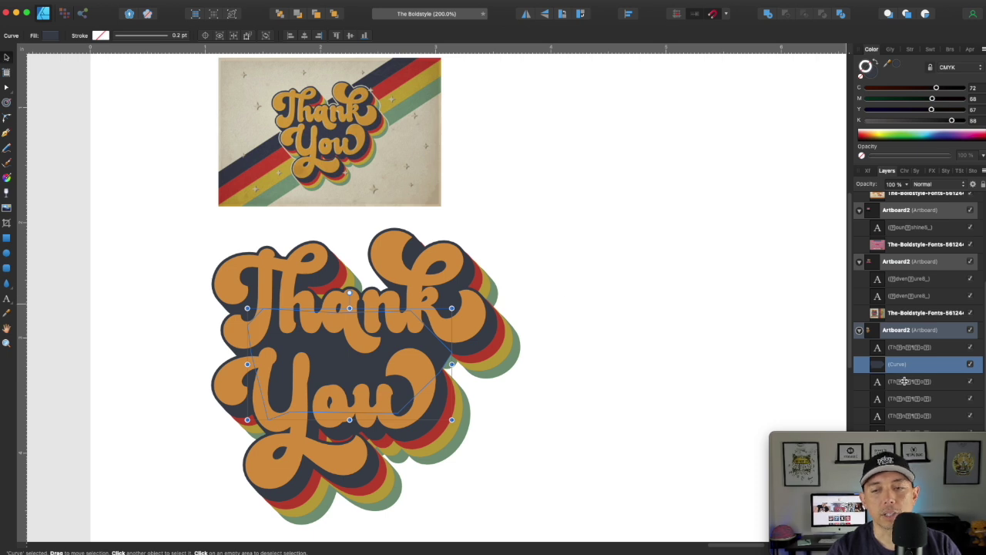
pyautogui.click(439, 295)
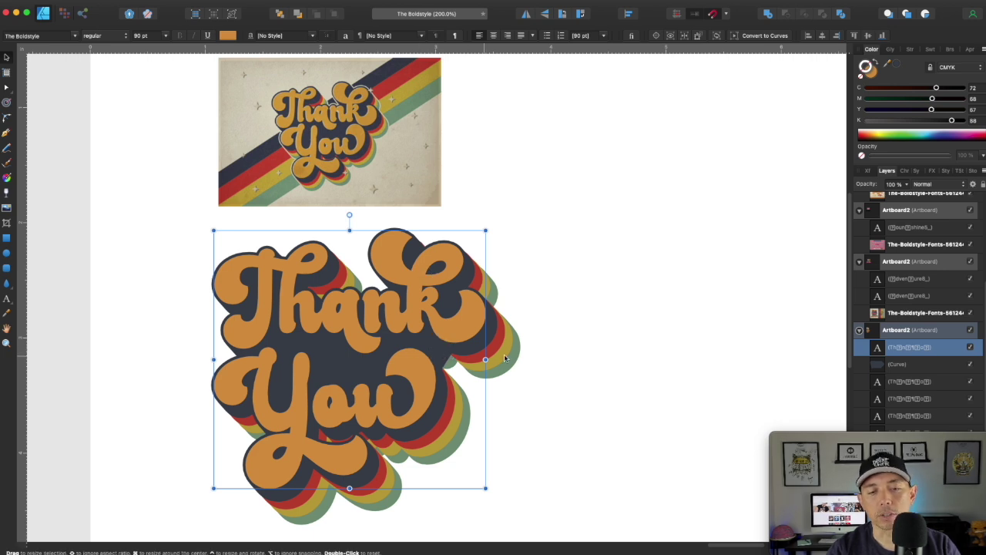
# Move the navy filler shape's node beside the u slightly up and right with the Node tool, onto the navy extrusion's edge.
pyautogui.scroll(5, 505, 357)
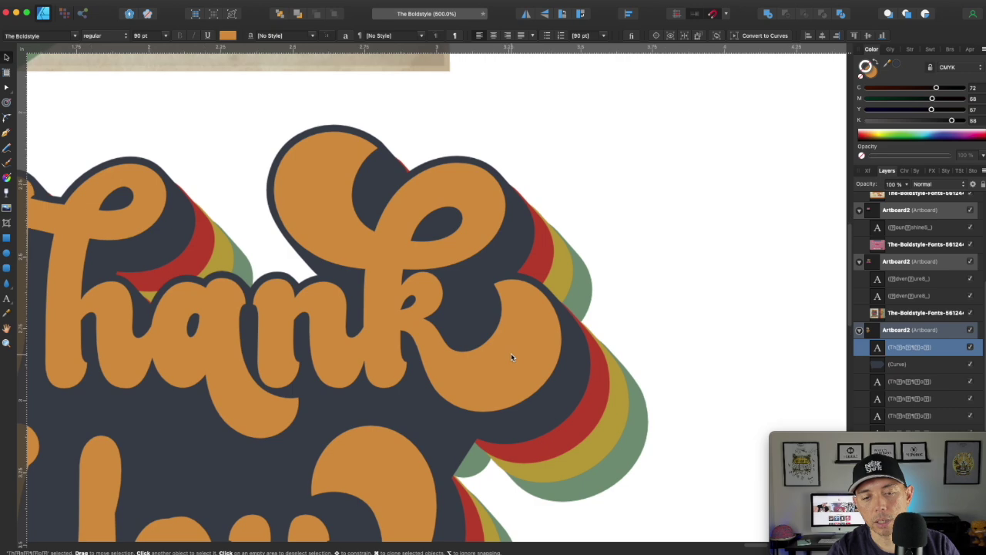
pyautogui.scroll(-5, 511, 353)
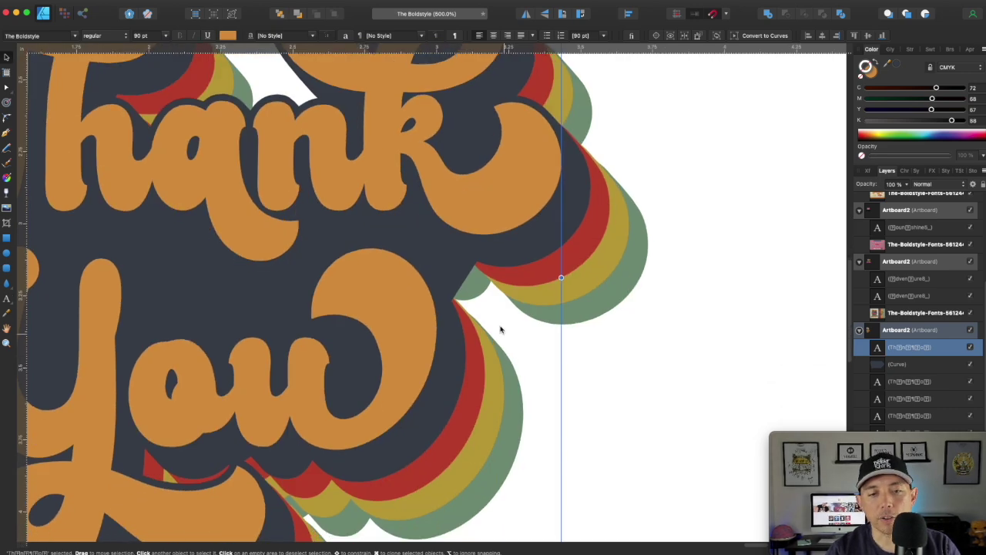
pyautogui.doubleClick(453, 275)
pyautogui.press('Escape')
pyautogui.click(936, 370)
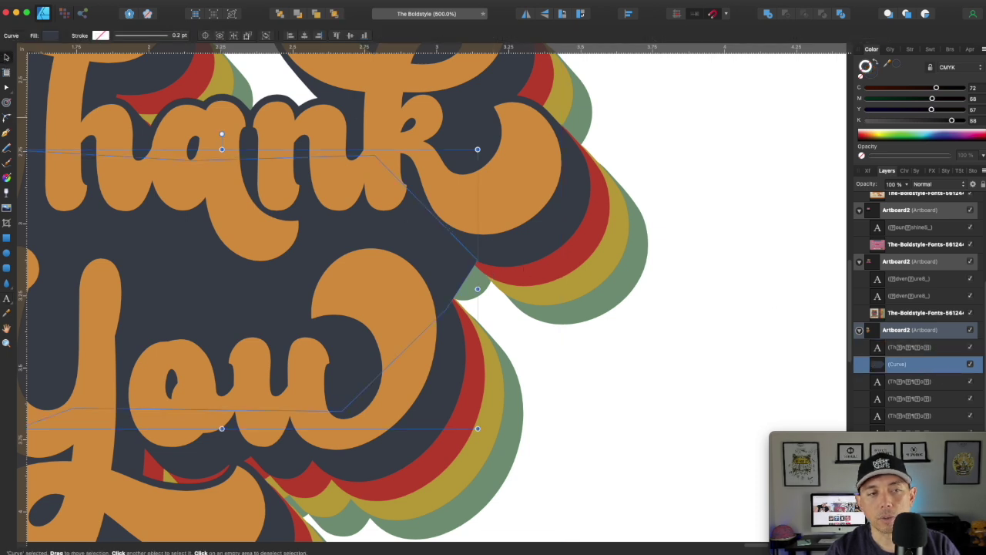
pyautogui.click(6, 88)
pyautogui.click(447, 309)
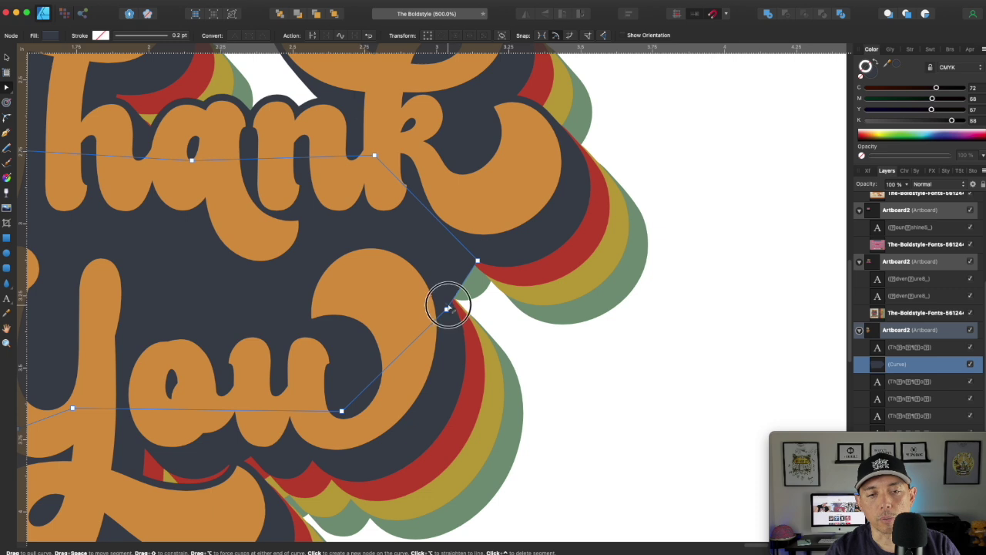
pyautogui.moveTo(447, 309); pyautogui.dragTo(451, 298)
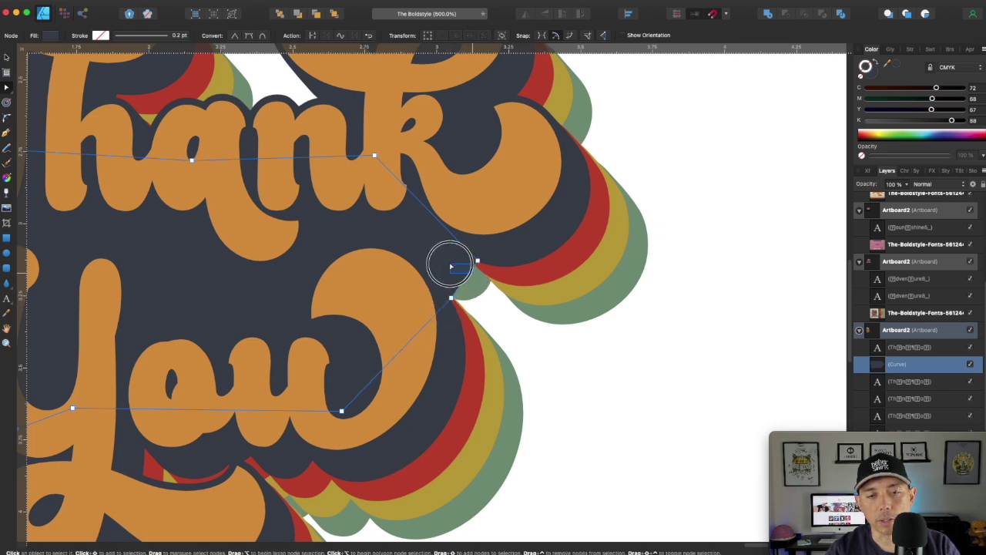
# Bend the navy filler's edge segment between the k and the u inward to follow the extrusion's rounded outline.
pyautogui.click(474, 269)
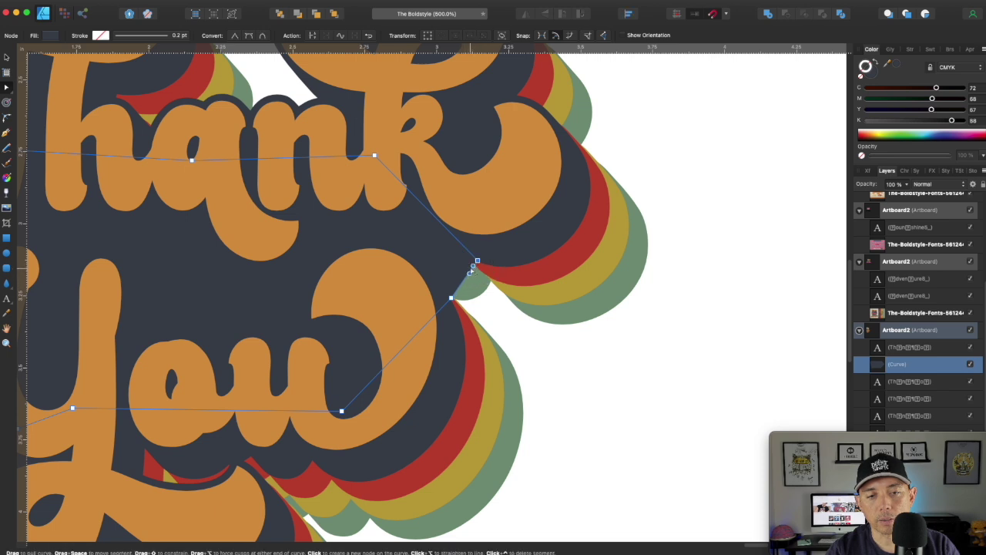
pyautogui.click(460, 269)
pyautogui.moveTo(458, 268); pyautogui.dragTo(455, 271)
pyautogui.click(572, 369)
pyautogui.click(707, 325)
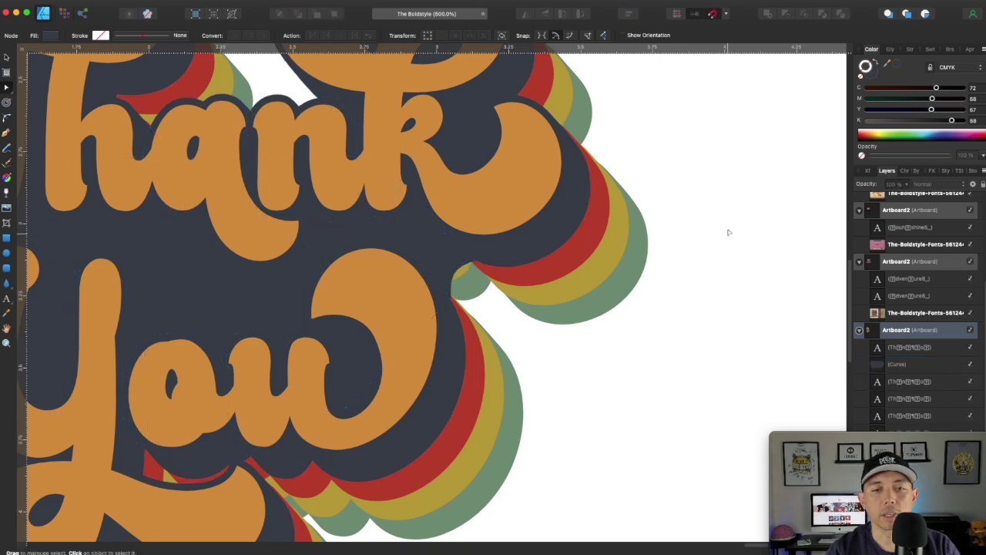
pyautogui.moveTo(578, 355); pyautogui.dragTo(744, 402)
pyautogui.press('super+minus')
pyautogui.press('super+minus')
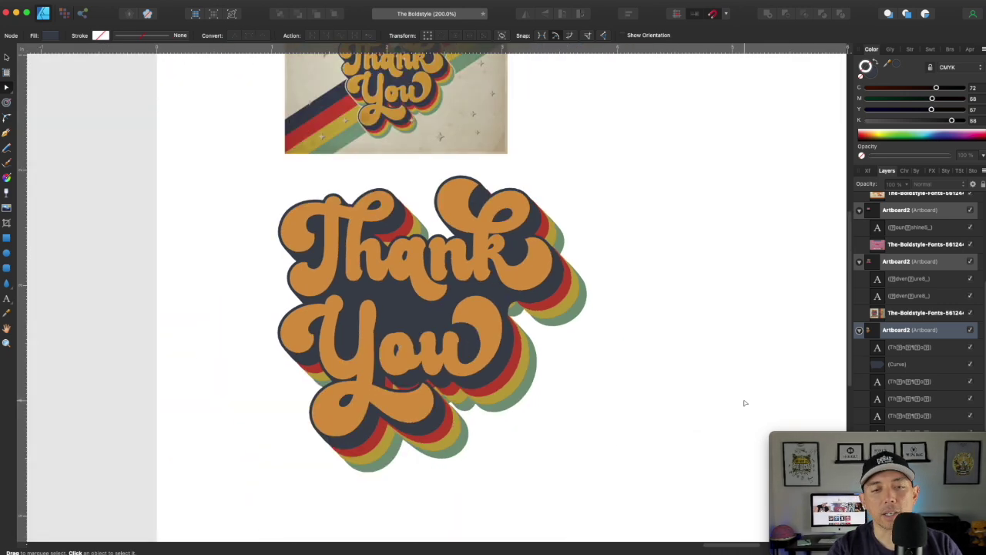
pyautogui.moveTo(641, 301); pyautogui.dragTo(642, 344)
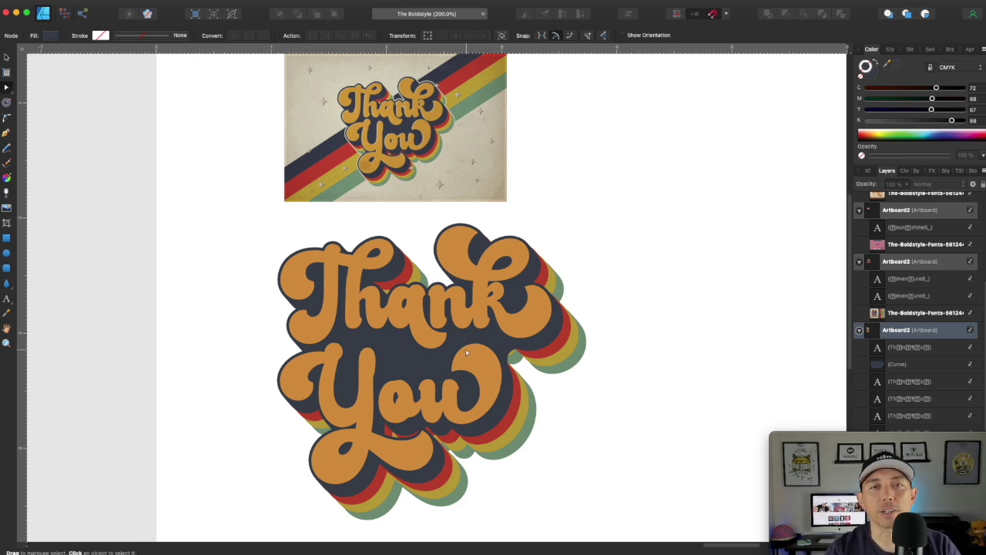
pyautogui.click(7, 59)
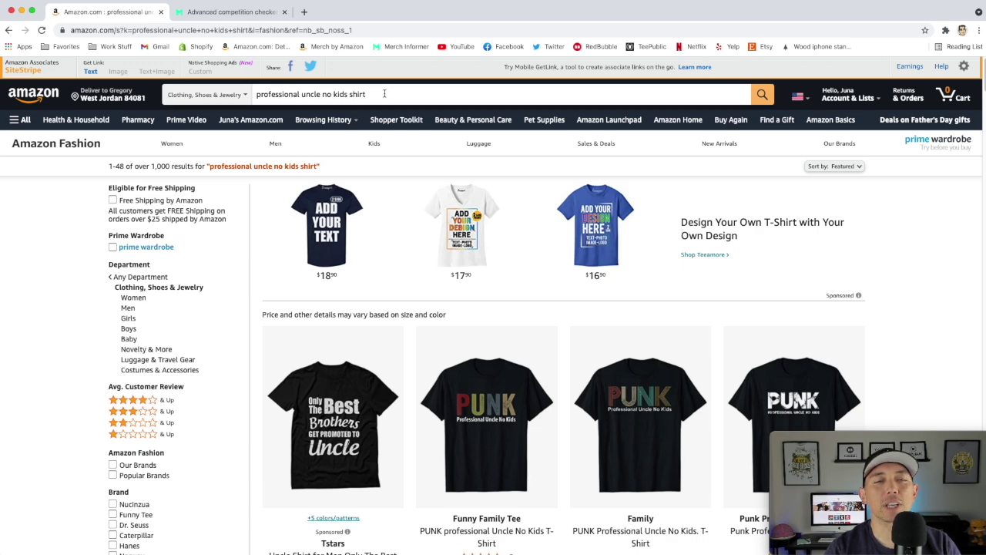
# Switch to Amazon and examine the "professional uncle no kids shirt" results, comparing the PUNK designs and their sales ranks.
pyautogui.scroll(-5, 408, 197)
pyautogui.moveTo(484, 121)
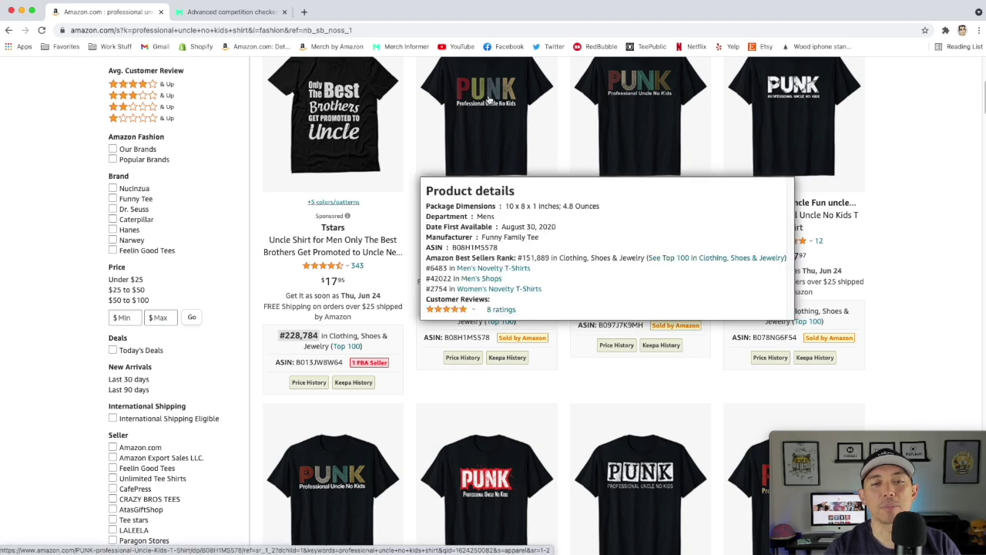
pyautogui.scroll(1, 550, 140)
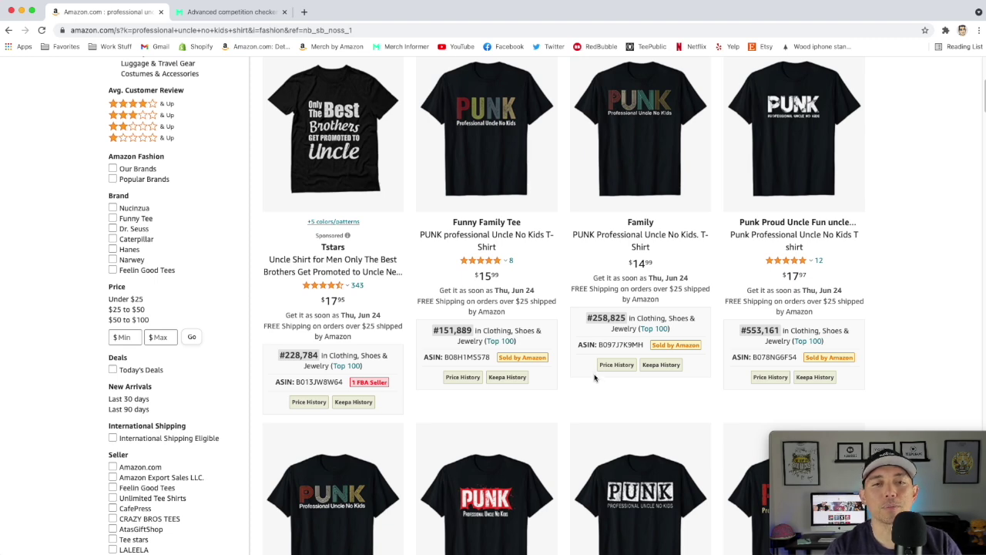
pyautogui.scroll(-3, 596, 379)
pyautogui.scroll(-2, 595, 376)
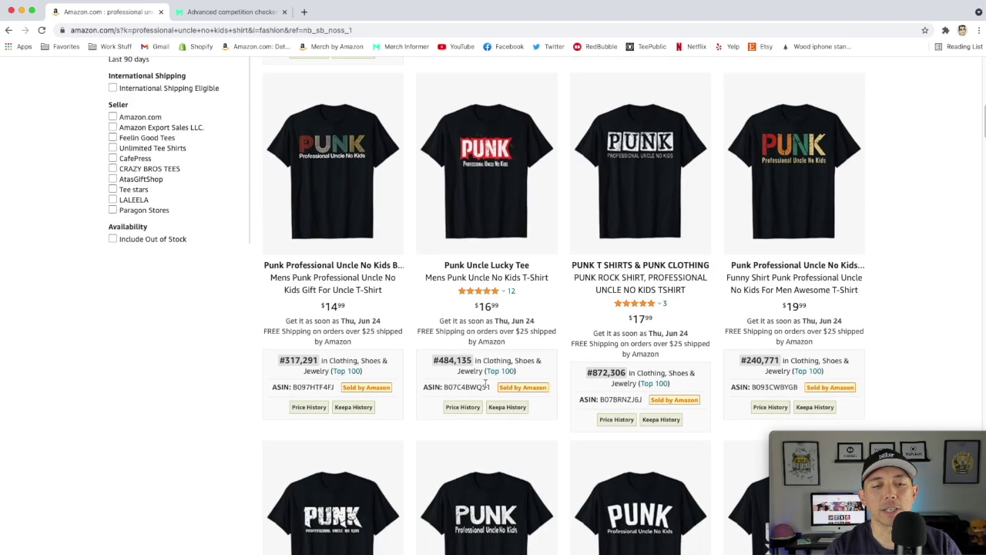
pyautogui.scroll(-5, 581, 388)
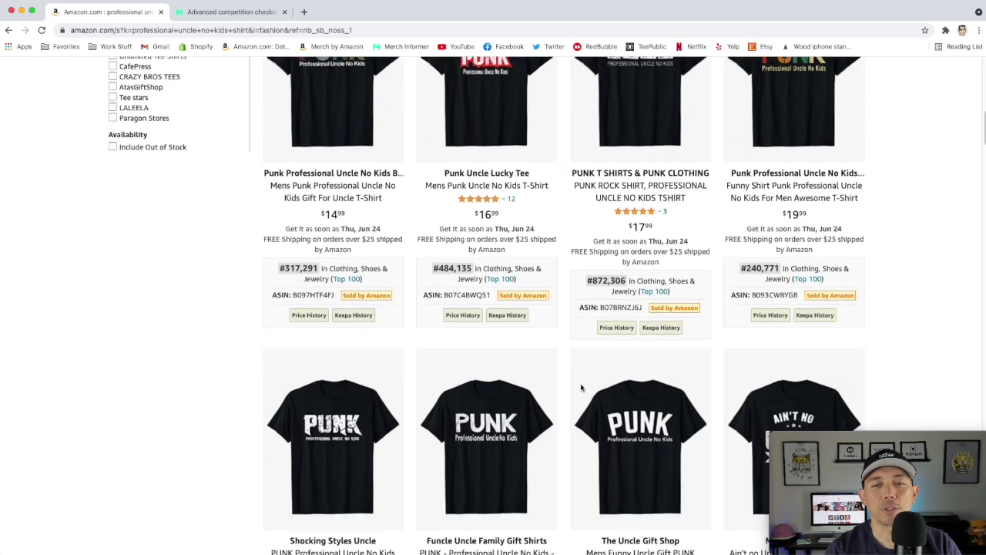
pyautogui.scroll(-2, 581, 388)
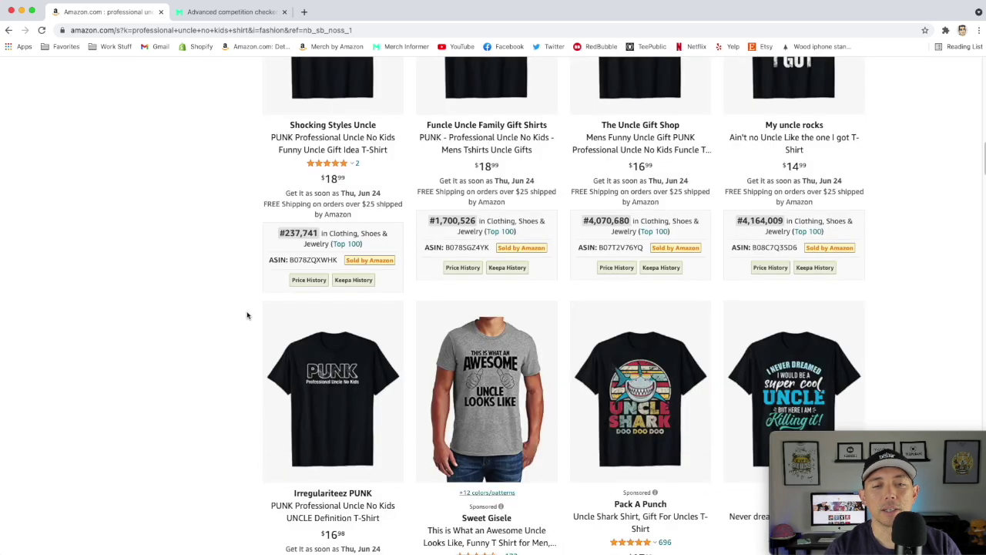
pyautogui.scroll(-5, 448, 293)
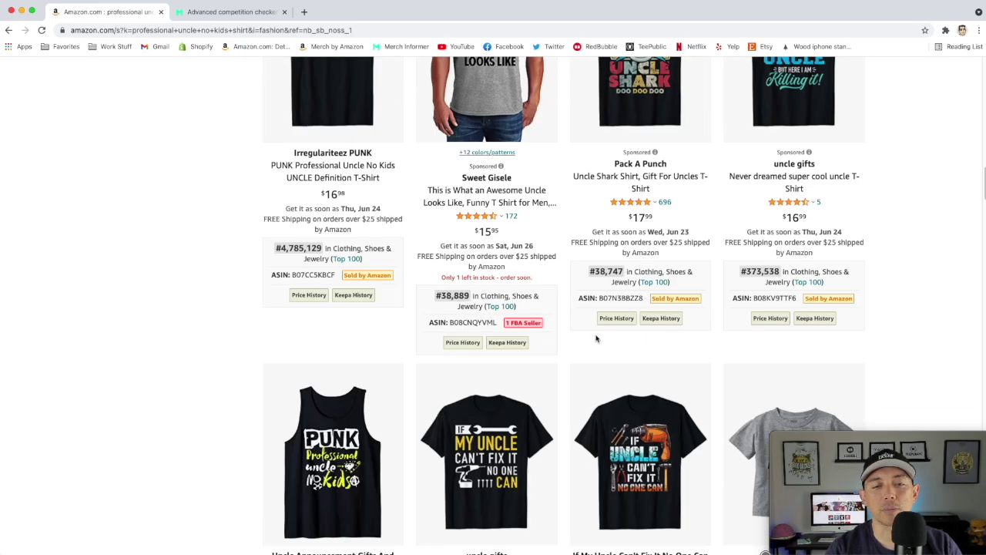
pyautogui.scroll(-4, 595, 339)
pyautogui.scroll(-2, 595, 339)
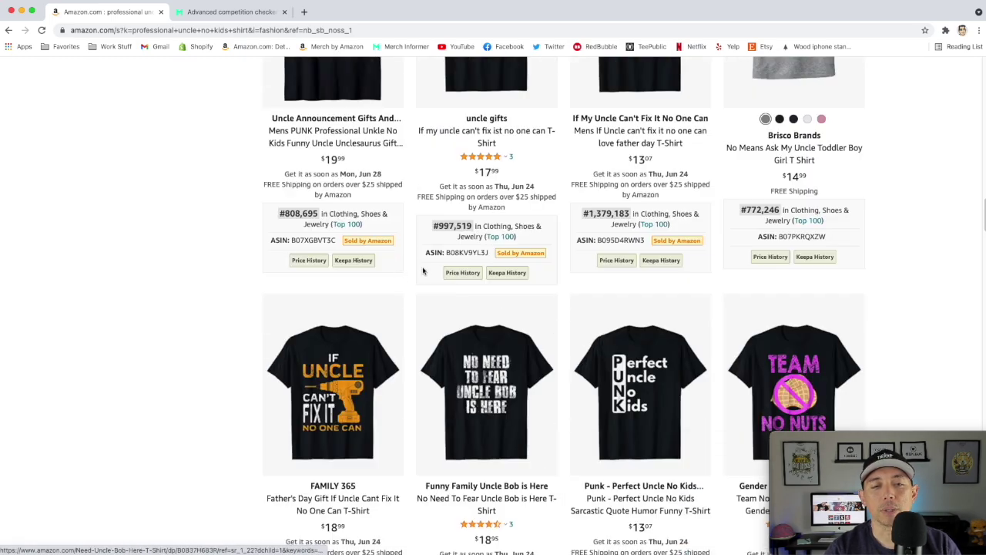
pyautogui.scroll(9, 291, 235)
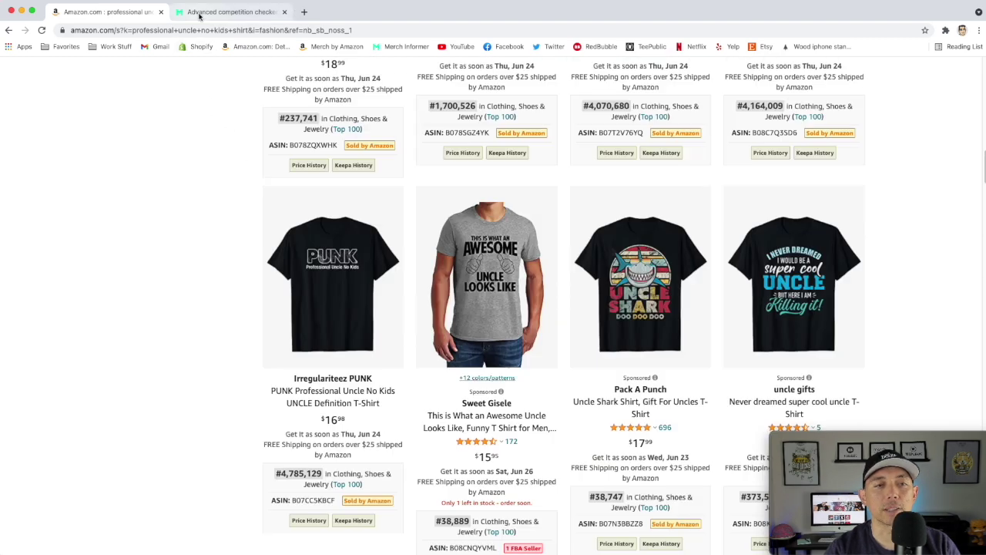
# Check the competition results for "professional uncle no kids" in Merch Informer and review the leading PUNK shirt listings on Amazon.
pyautogui.click(199, 14)
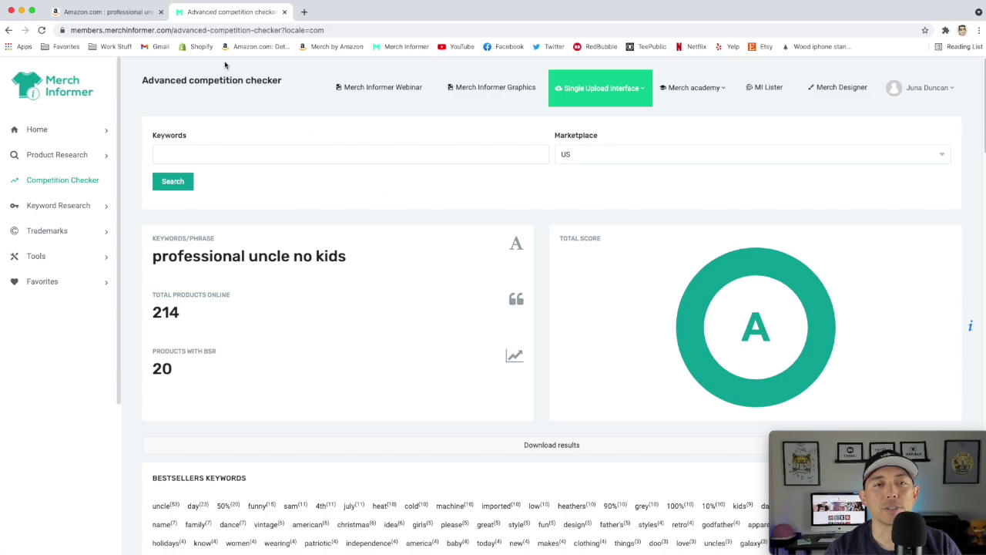
pyautogui.click(122, 15)
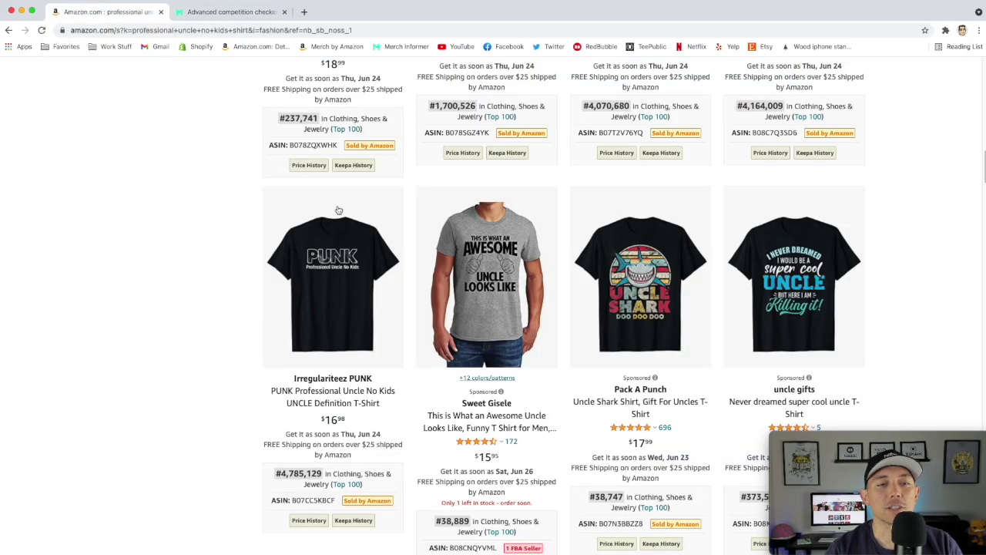
pyautogui.scroll(10, 337, 208)
pyautogui.scroll(2, 337, 209)
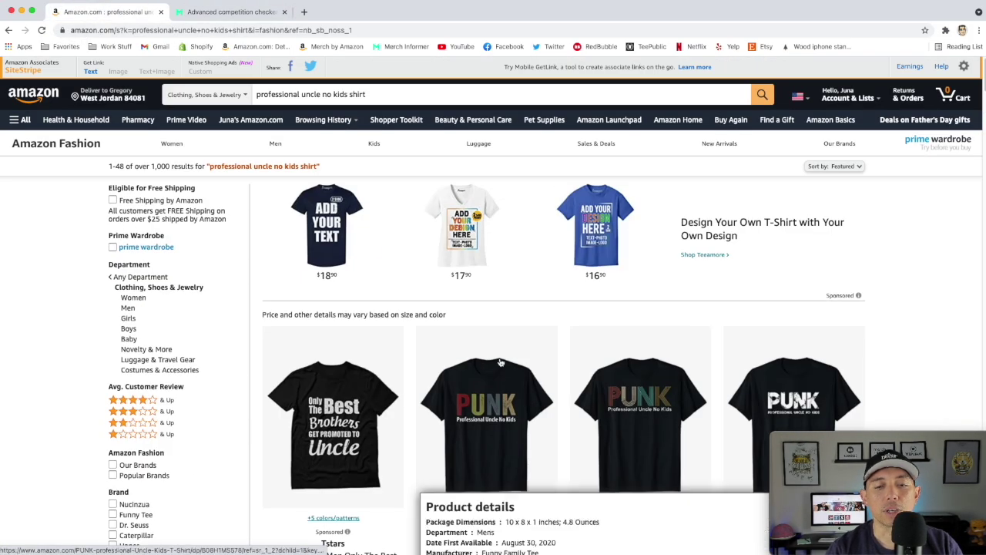
pyautogui.scroll(-3, 600, 246)
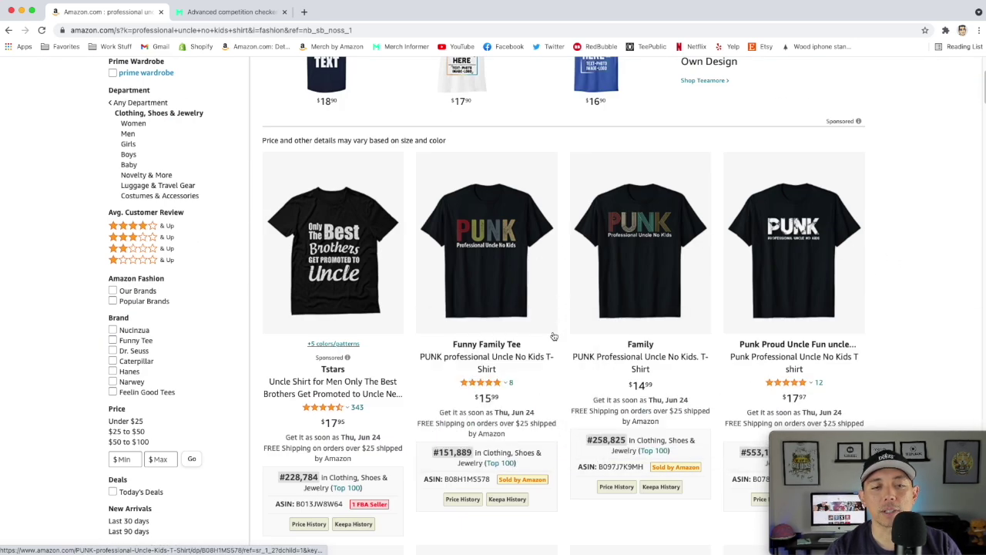
pyautogui.moveTo(580, 292)
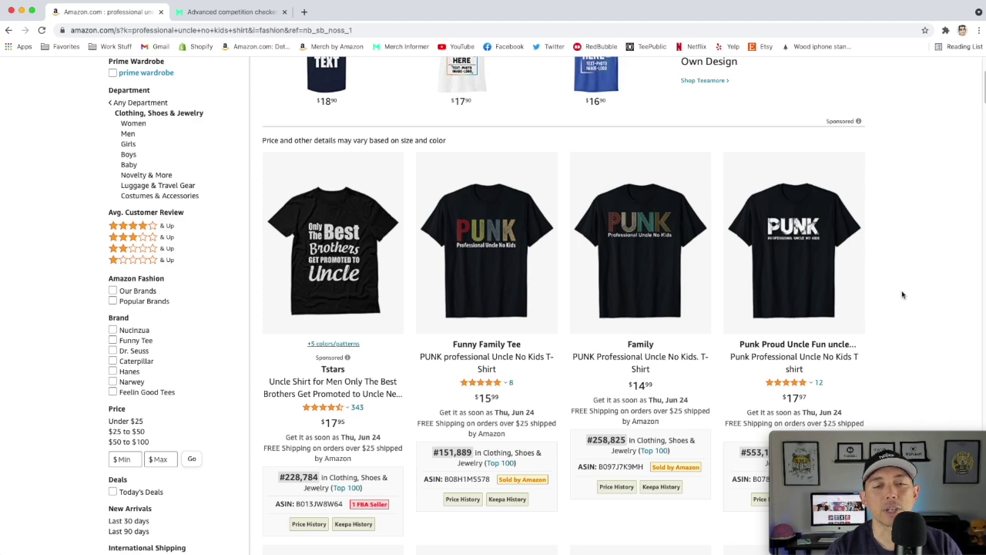
pyautogui.scroll(1, 903, 294)
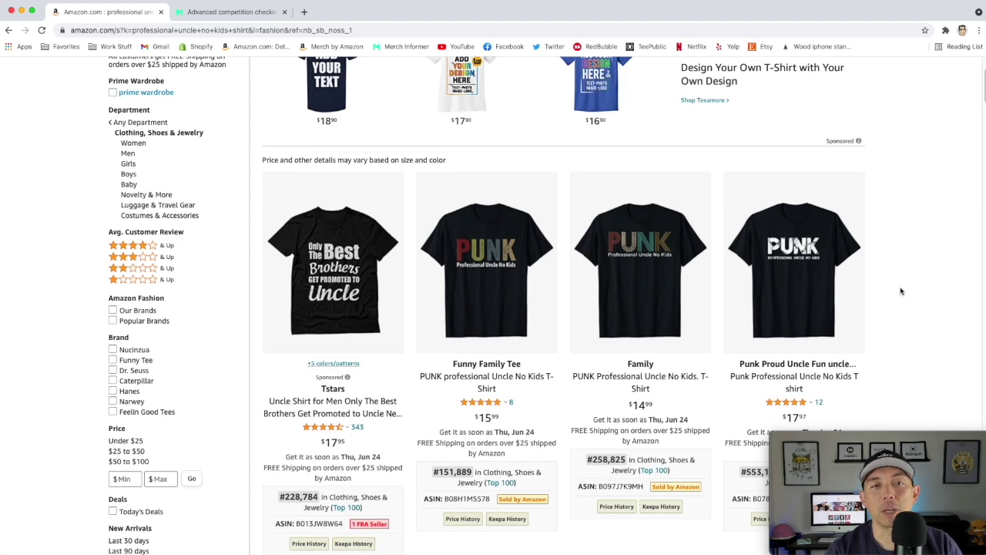
pyautogui.scroll(5, 900, 289)
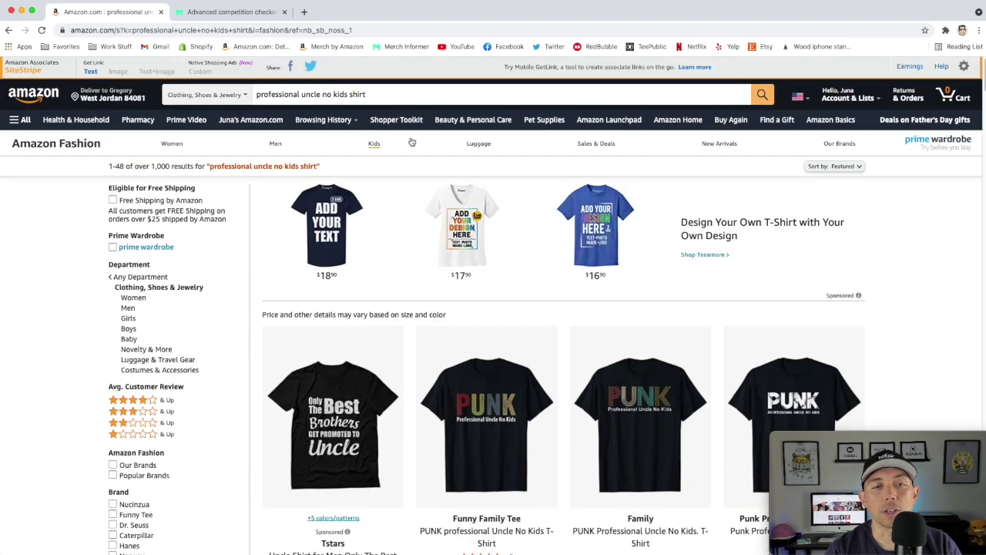
pyautogui.moveTo(468, 382)
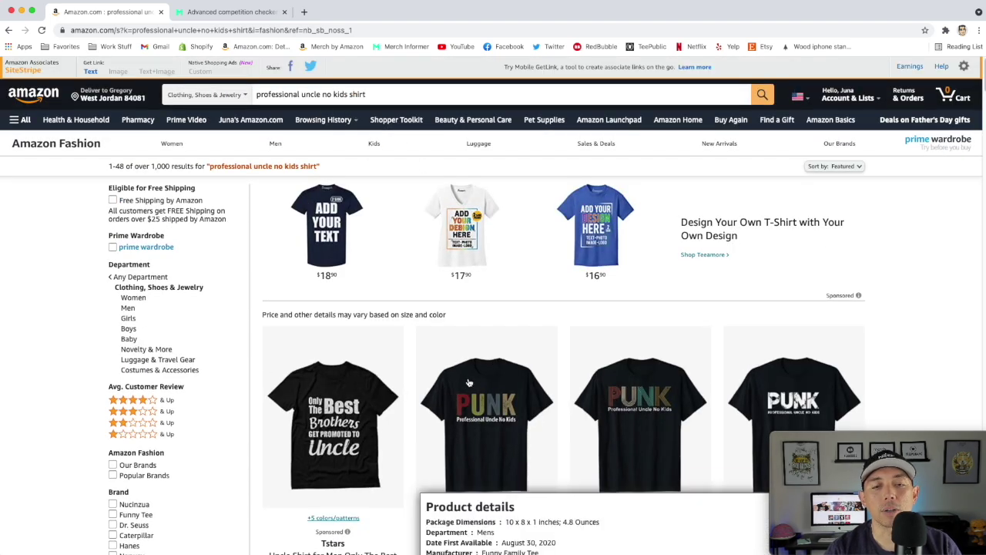